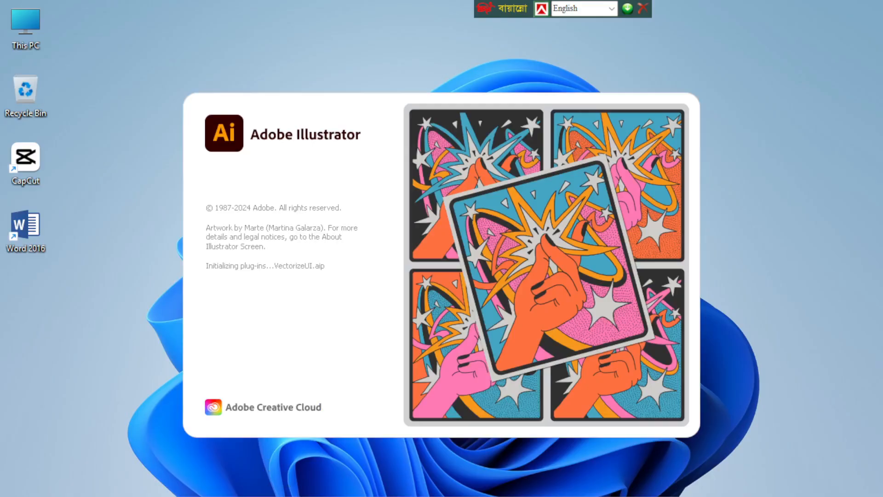
Open the logo image Online Shope 01.jpg from the Logos folder
mouse_move(236, 495)
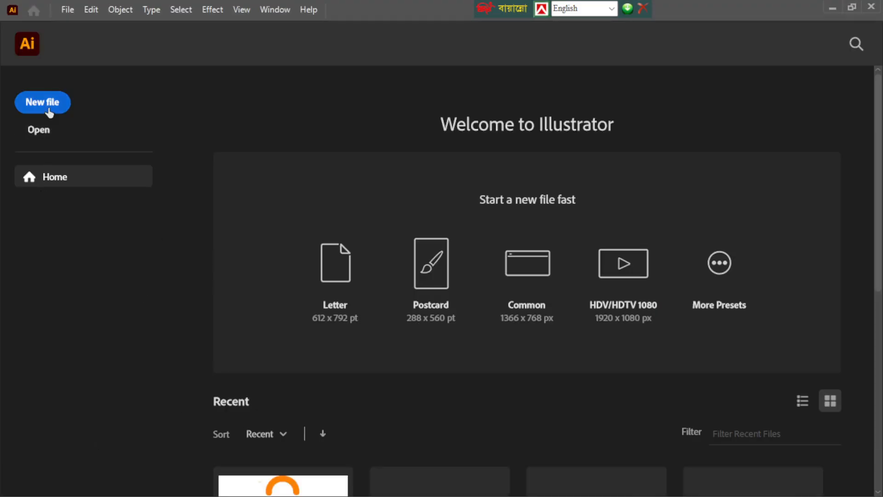
left_click(40, 132)
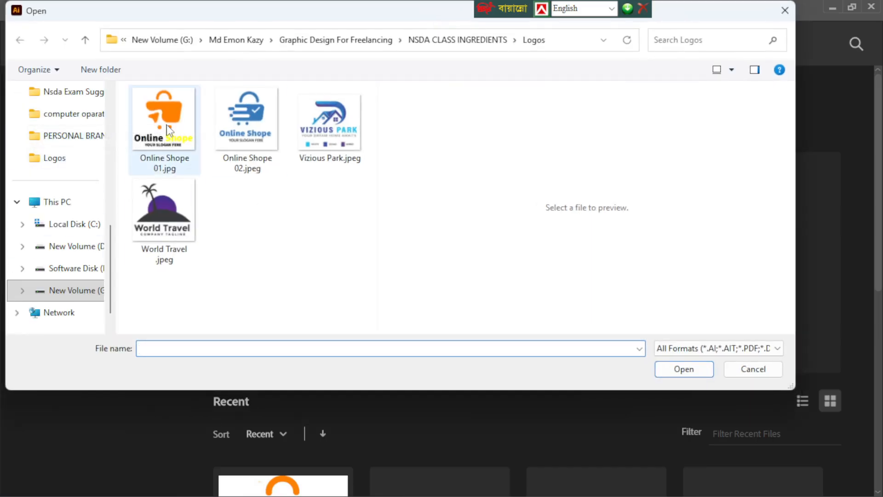
left_click(168, 127)
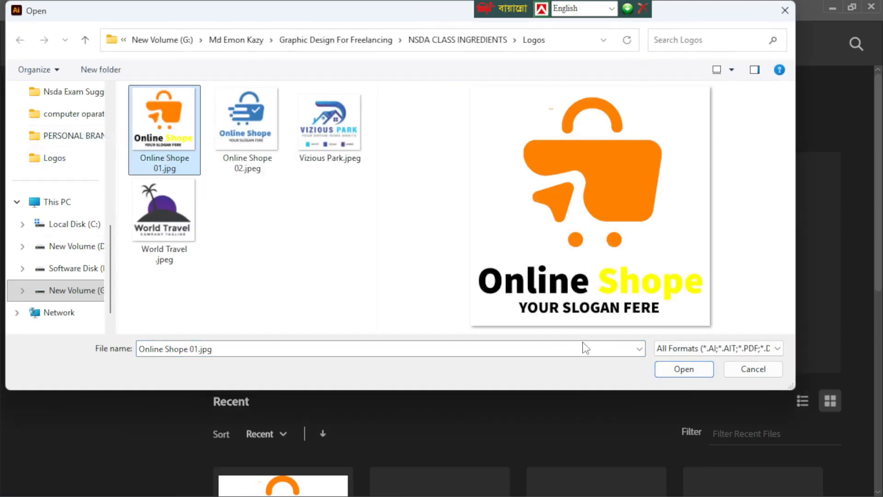
left_click(676, 369)
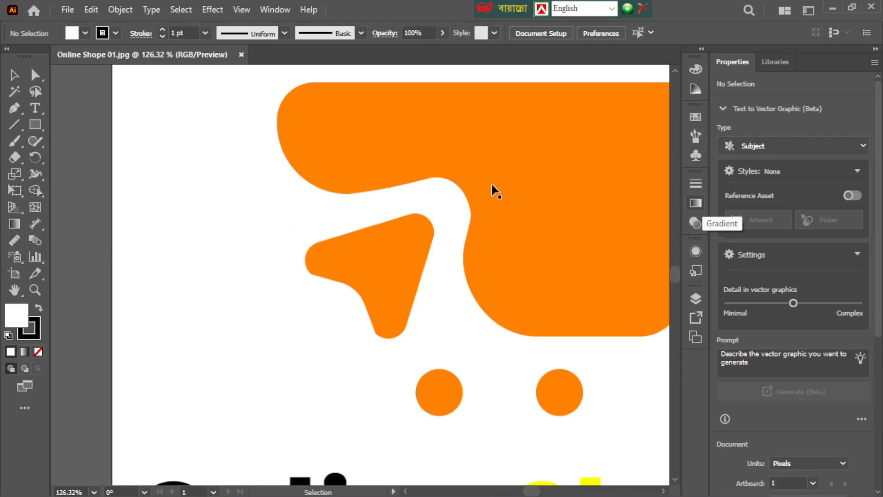
Select the opened logo image and lock it in place on the artboard
mouse_move(492, 9)
left_mouse_down()
mouse_move(502, 1)
mouse_move(476, 8)
left_mouse_up()
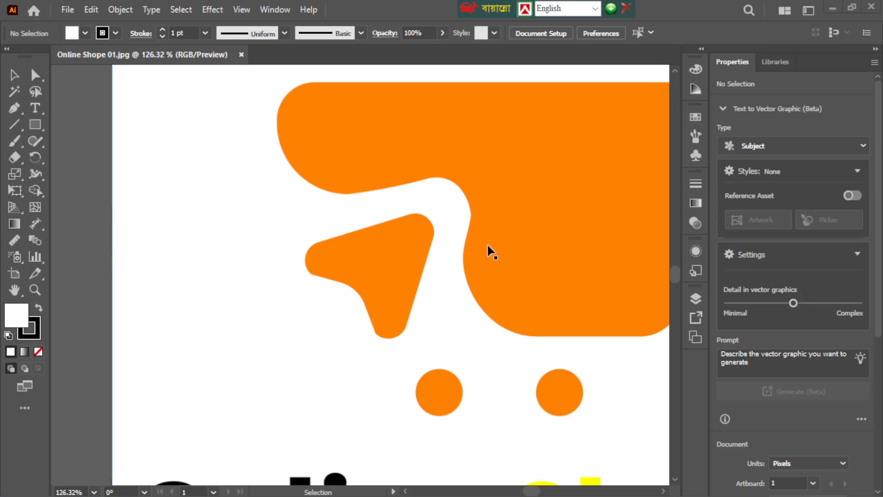
left_click_drag(532, 230, 456, 234)
key("ctrl+0")
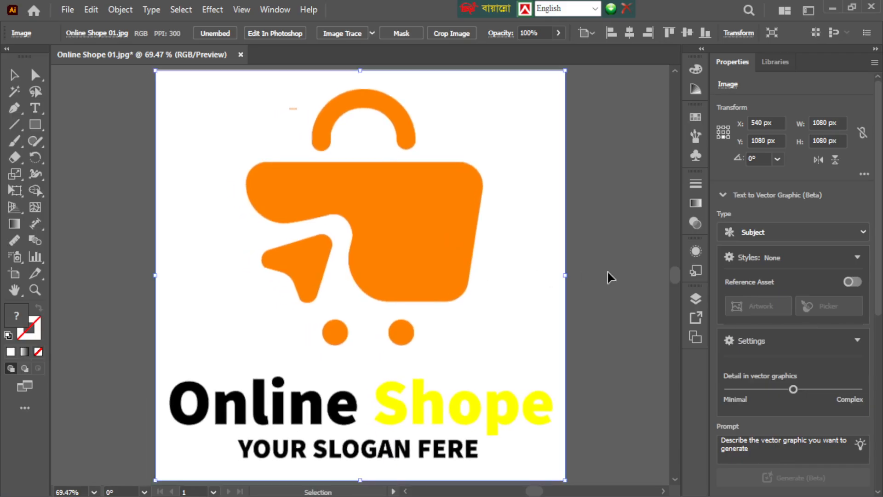
left_click(632, 244)
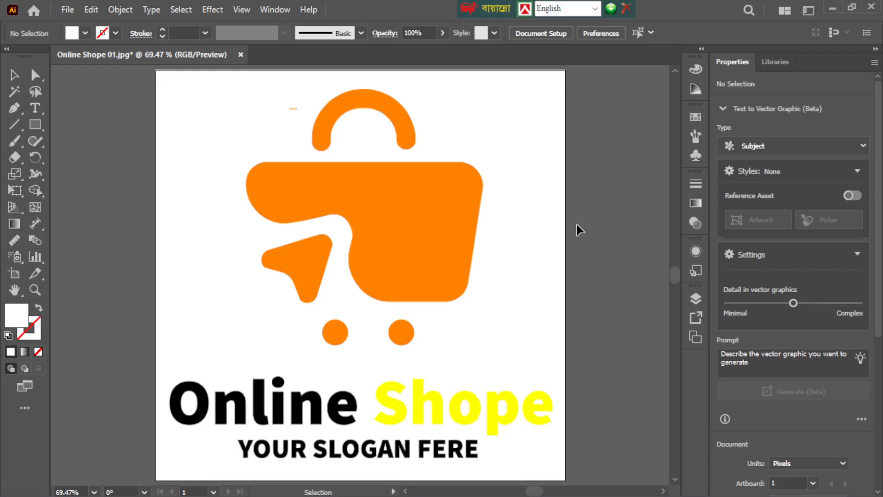
left_click(502, 244)
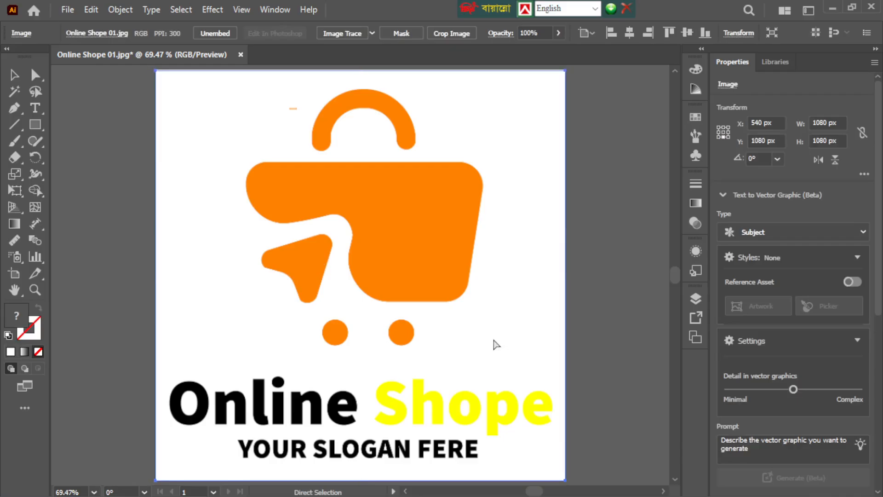
key("ctrl+shift+a")
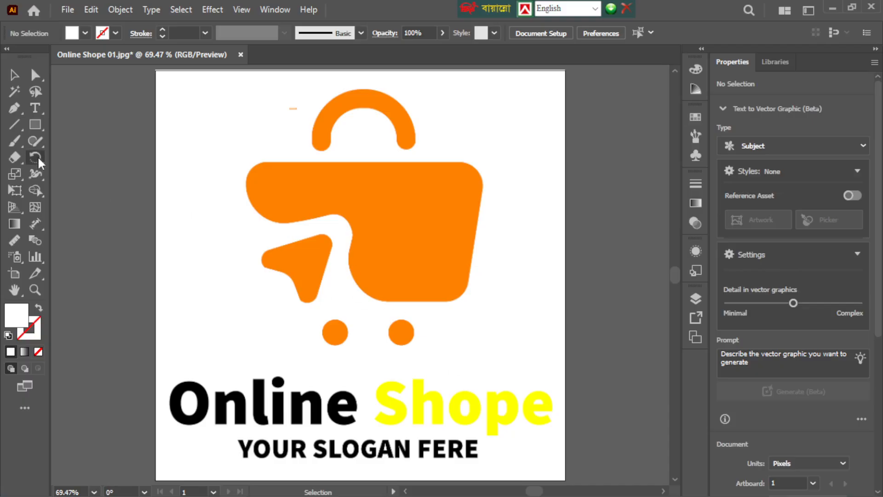
Draw a rectangle about 625 × 373 px around the orange body of the shopping bag
left_click(34, 126)
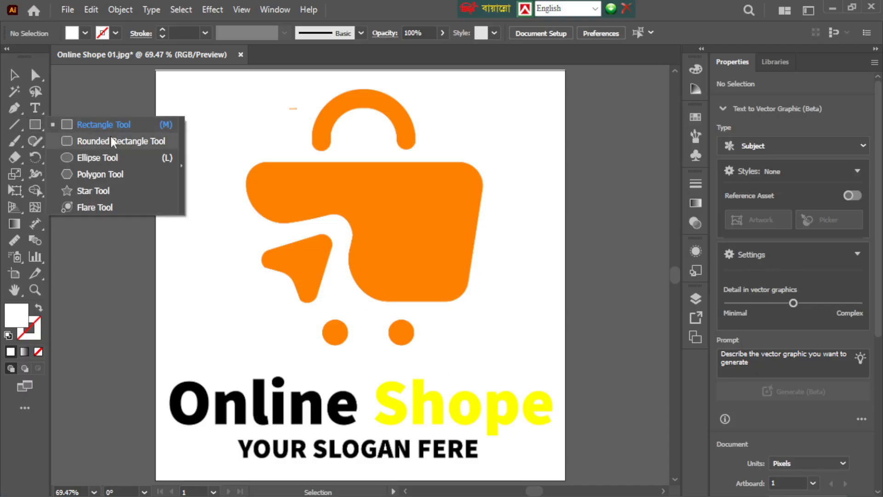
left_click(104, 123)
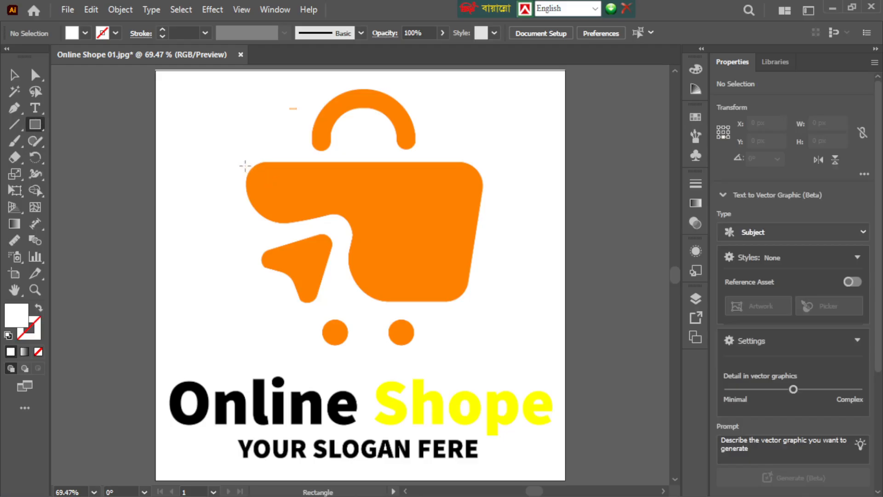
left_click_drag(245, 165, 483, 301)
left_click_drag(368, 165, 363, 160)
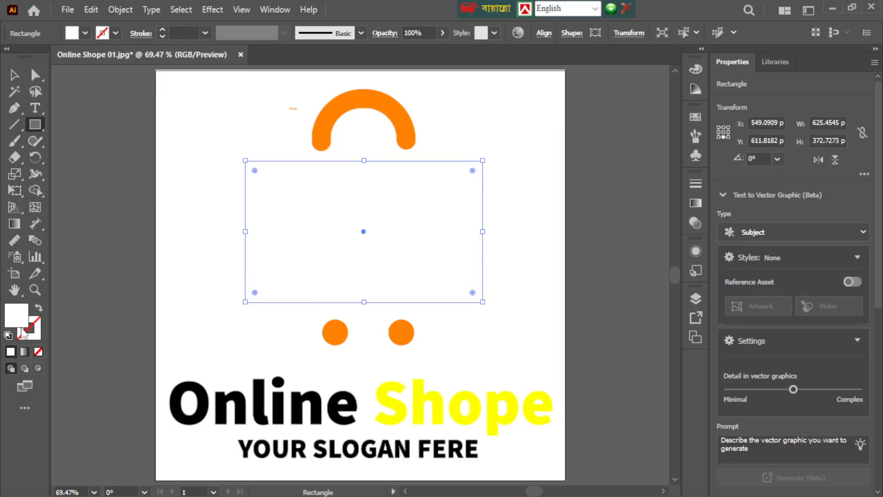
Give the rectangle no fill and a near-black 020202 stroke
left_click(40, 309)
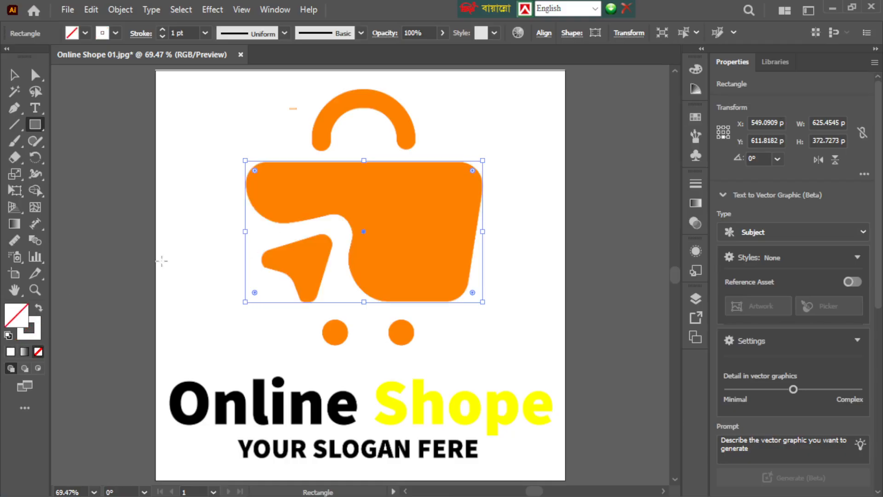
left_click(116, 33)
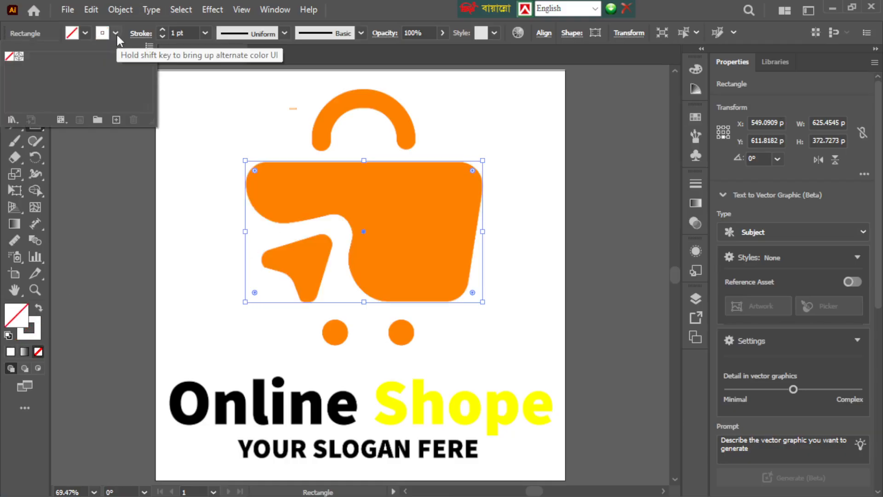
left_click(115, 34)
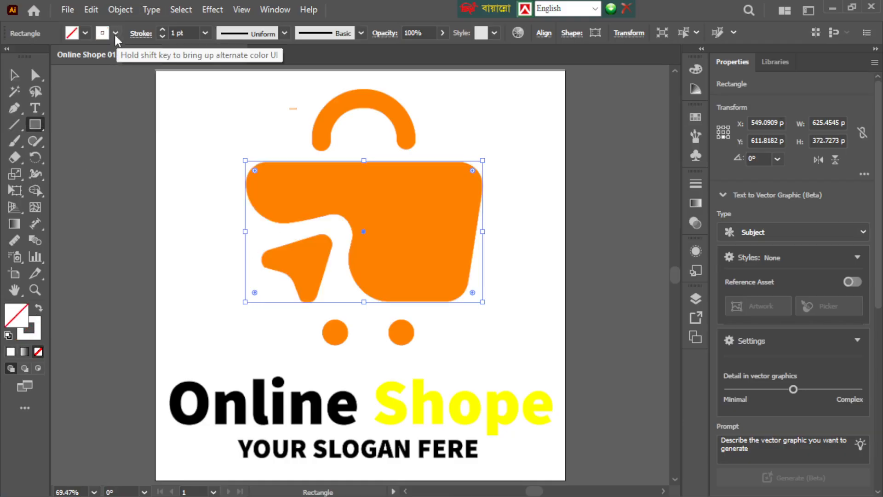
double_click(38, 337)
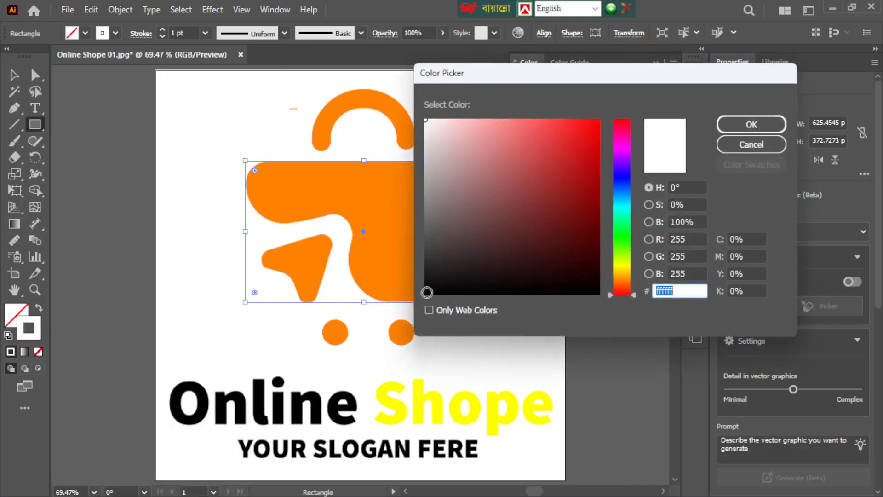
left_click(427, 292)
left_click(733, 126)
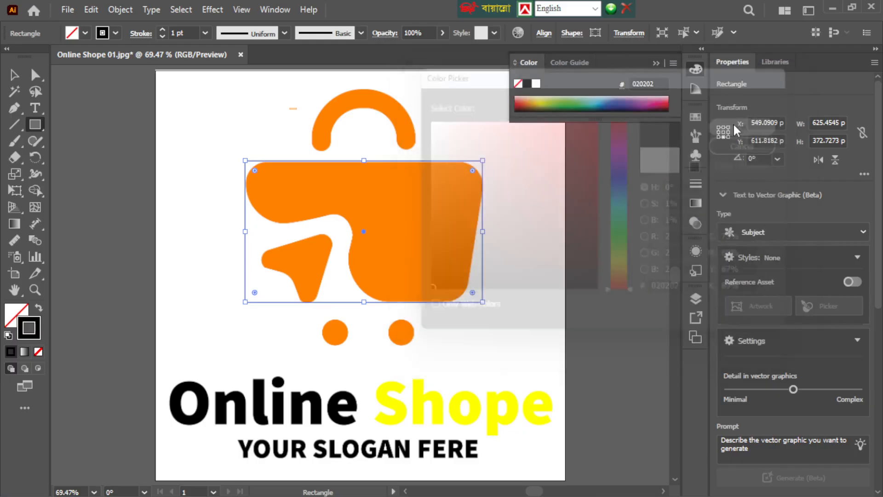
left_click(11, 76)
left_click(202, 131)
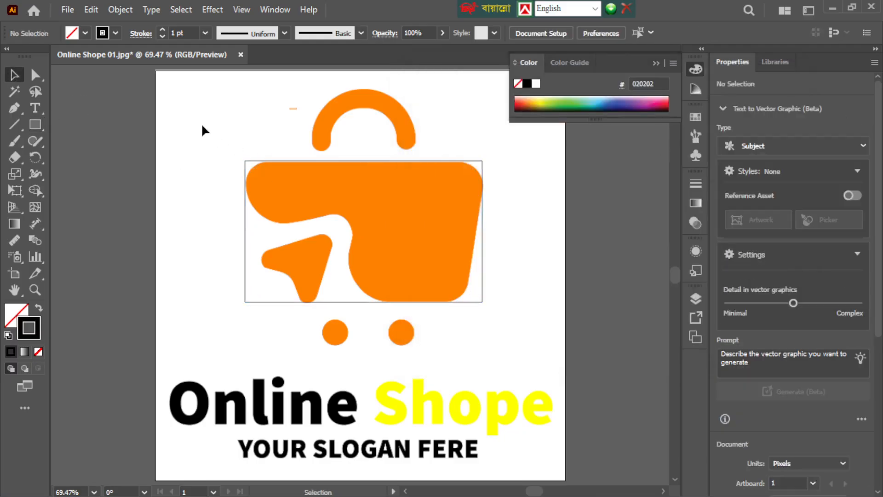
left_click(364, 163)
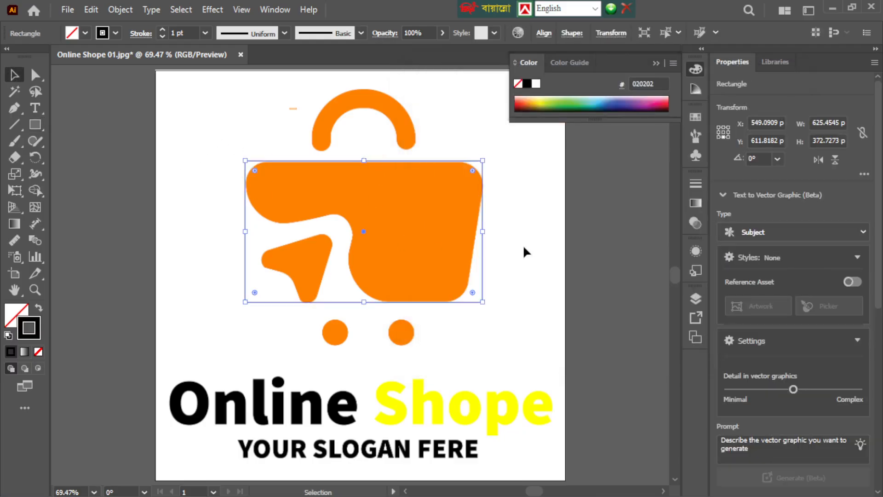
left_click(536, 186)
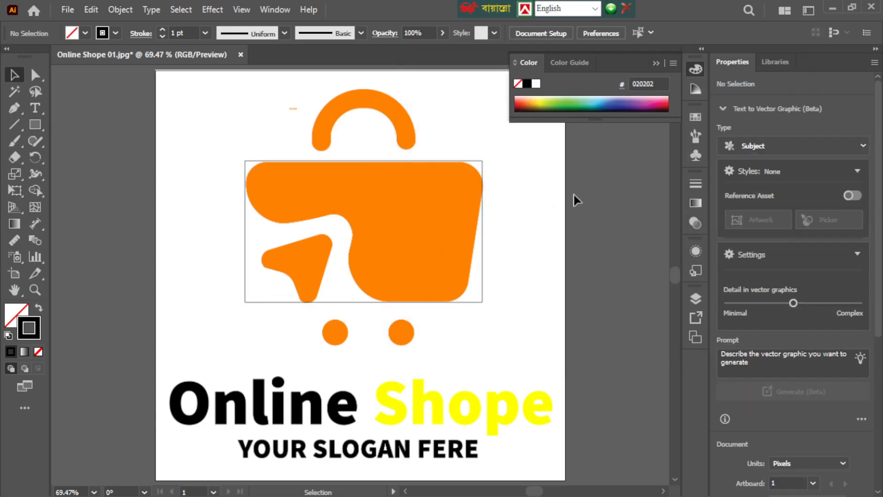
Resize the rectangle to about 622 × 368 px, fitting its top and left edges to the orange bag body
scroll(474, 242, "up", 2)
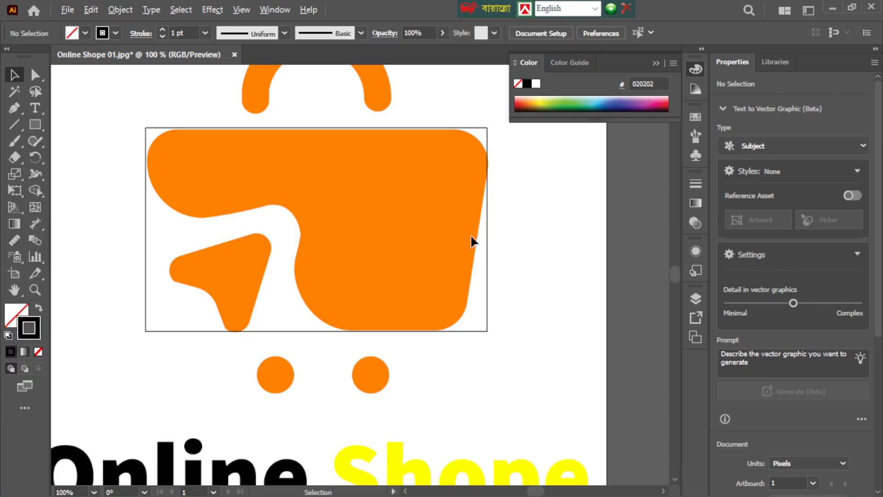
left_click_drag(556, 214, 565, 282)
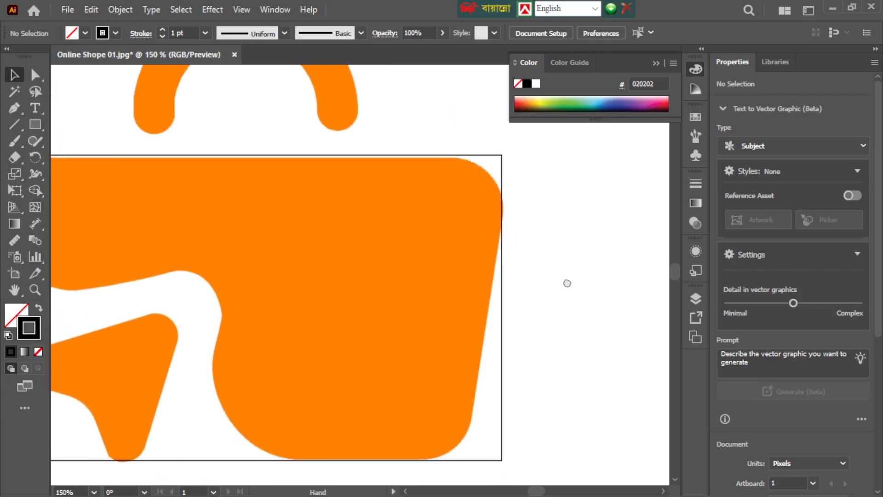
left_click(655, 63)
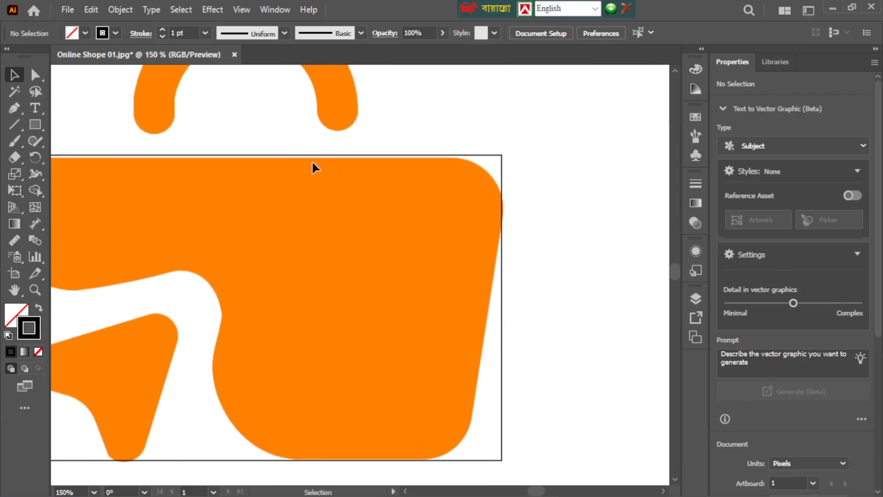
left_click(285, 157)
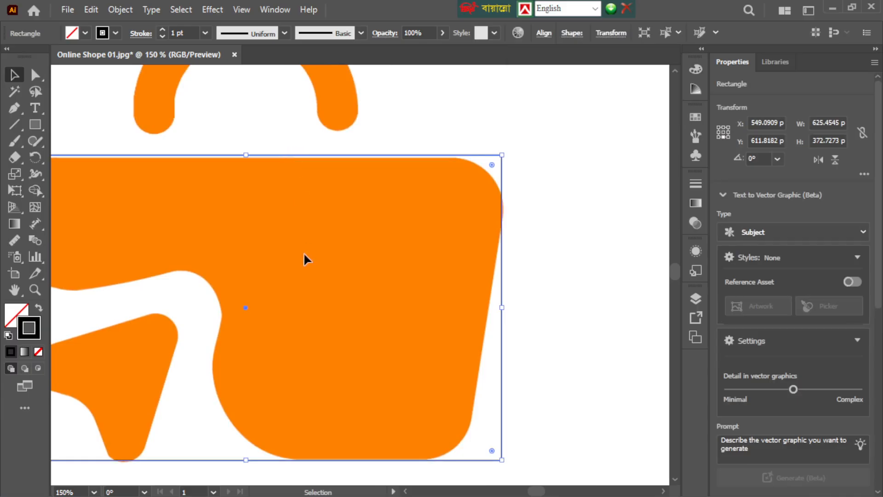
scroll(303, 258, "up", 2)
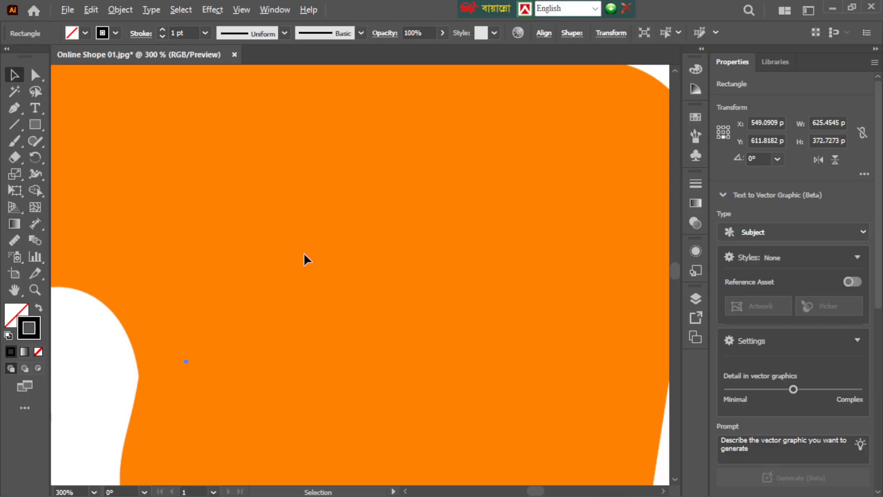
scroll(303, 254, "down", 2)
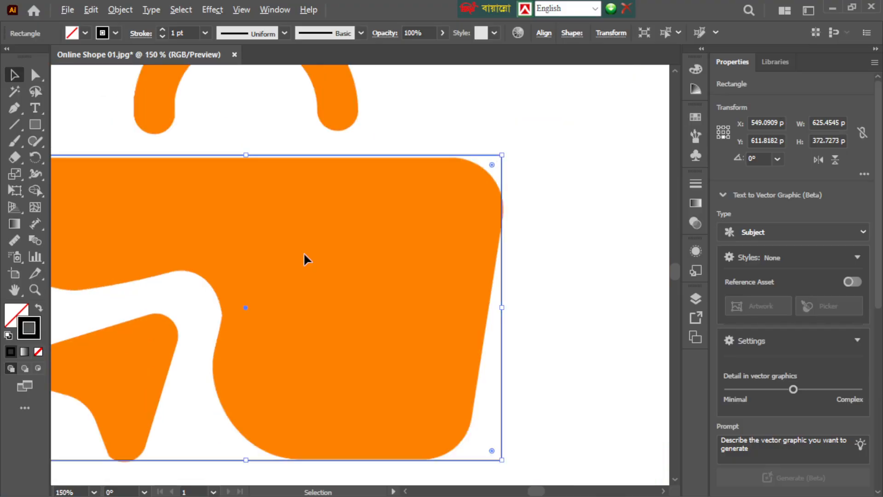
left_click_drag(303, 254, 403, 231)
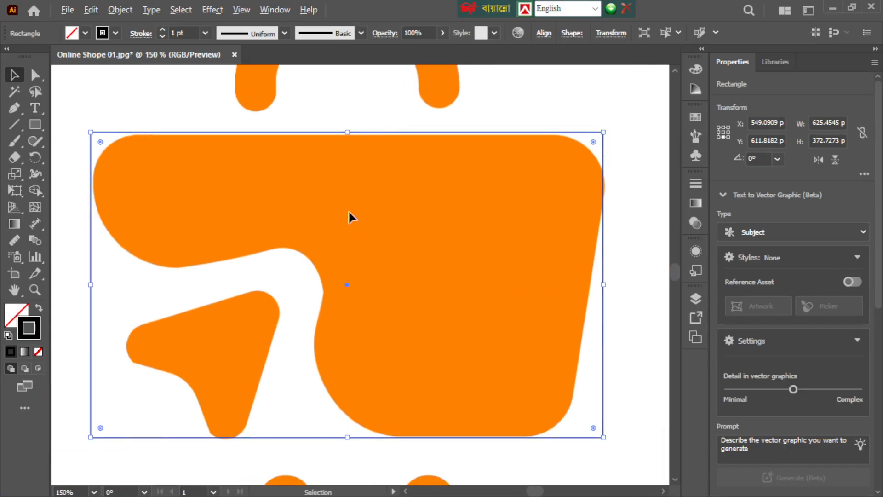
scroll(348, 212, "up", 1)
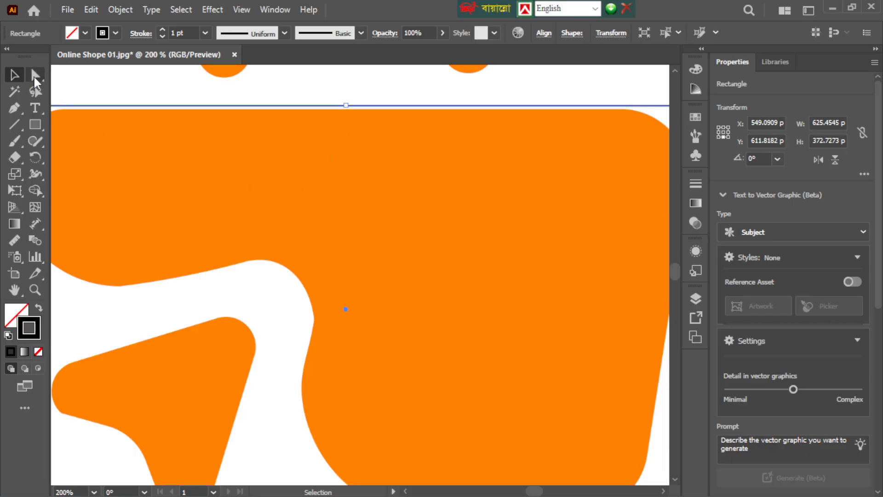
left_click(36, 76)
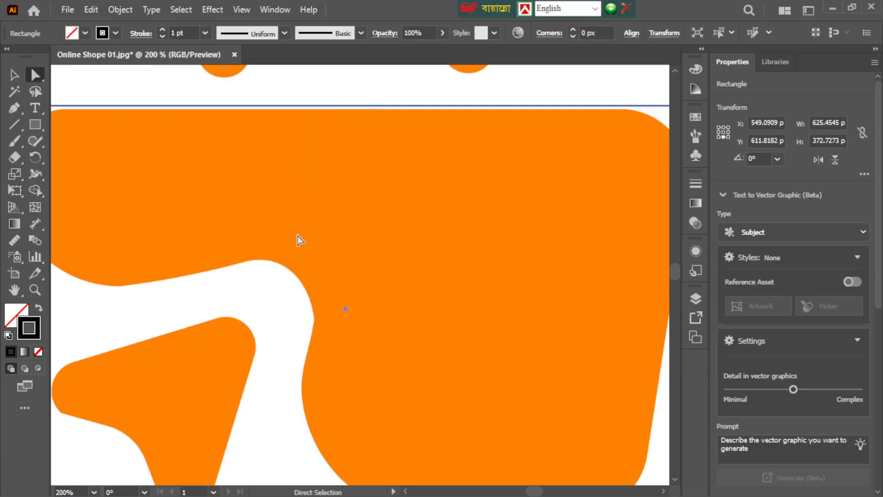
scroll(298, 235, "down", 1)
left_click(14, 75)
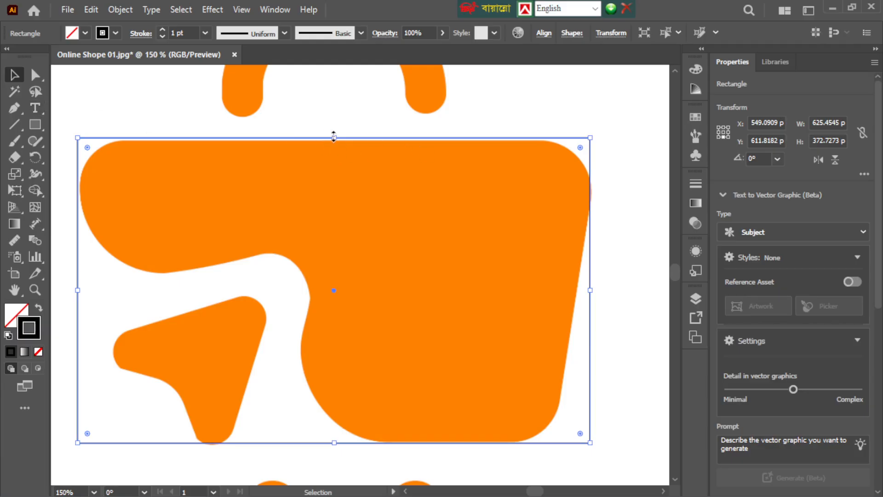
left_click_drag(335, 138, 334, 144)
scroll(420, 237, "down", 1)
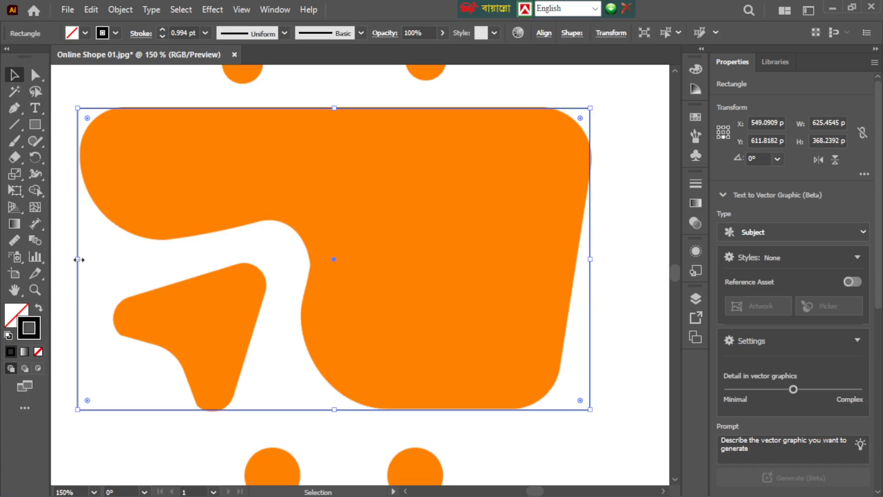
left_click_drag(77, 259, 81, 260)
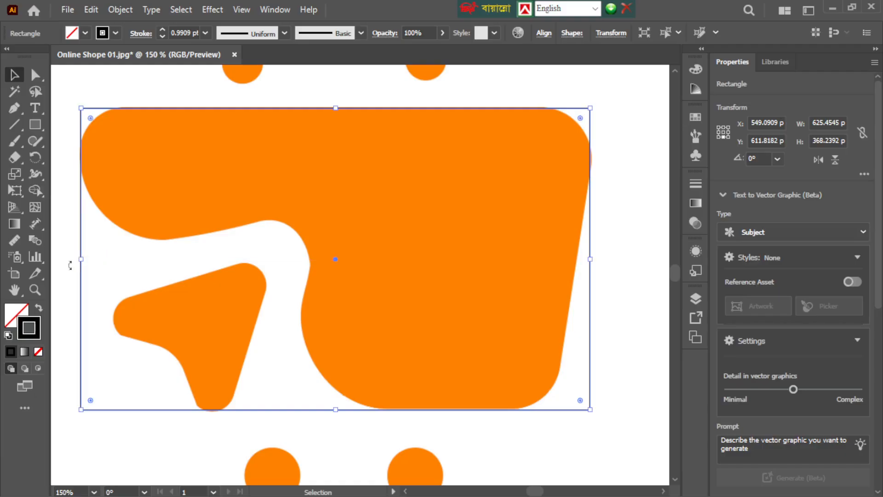
Move the rectangle's lower-right anchor point about 41 px left so its right edge slants like the bag's side
key("a")
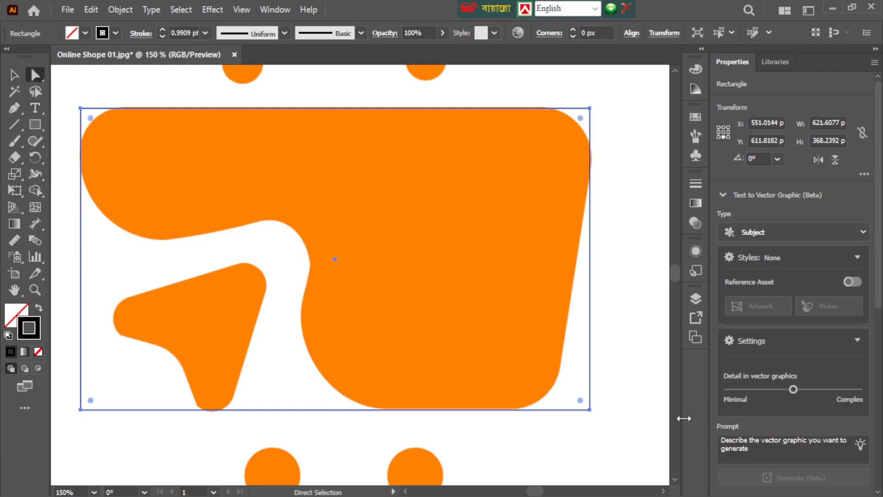
left_click(590, 410)
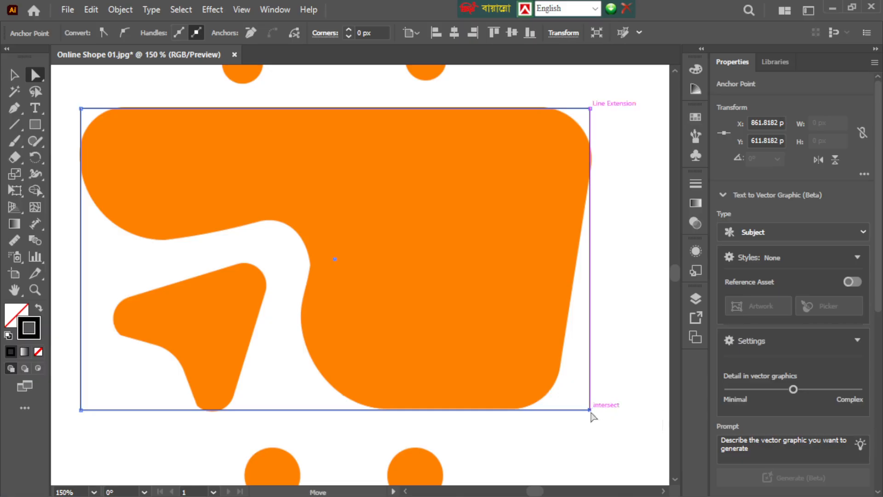
key("Left")
key("Left")
key("Left")
key("Left")
key("Left")
key("Left")
key("Left")
key("Left")
key("Left")
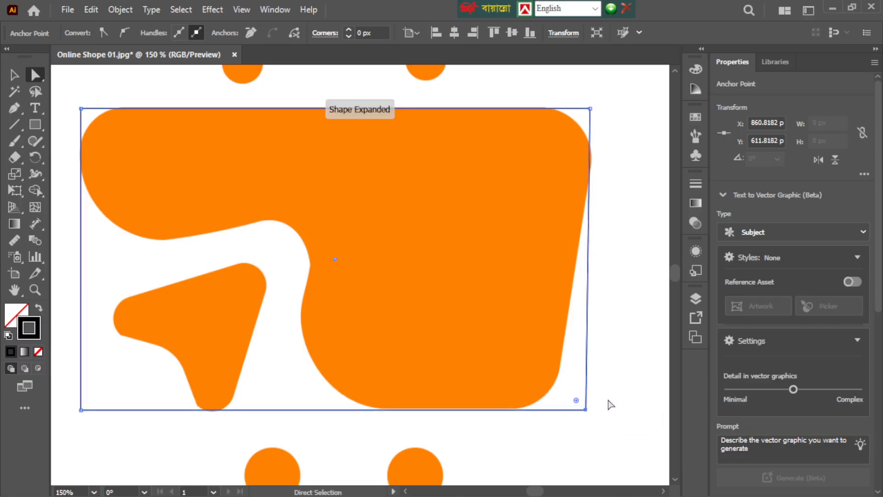
key("Left")
key("Left")
key("Left")
key("Left")
key("Left")
key("Left")
key("Left")
key("Left")
key("Left")
key("Left")
key("Left")
key("Left")
key("Left")
key("Left")
key("Left")
key("Left")
key("Left")
key("Left")
key("Left")
key("Left")
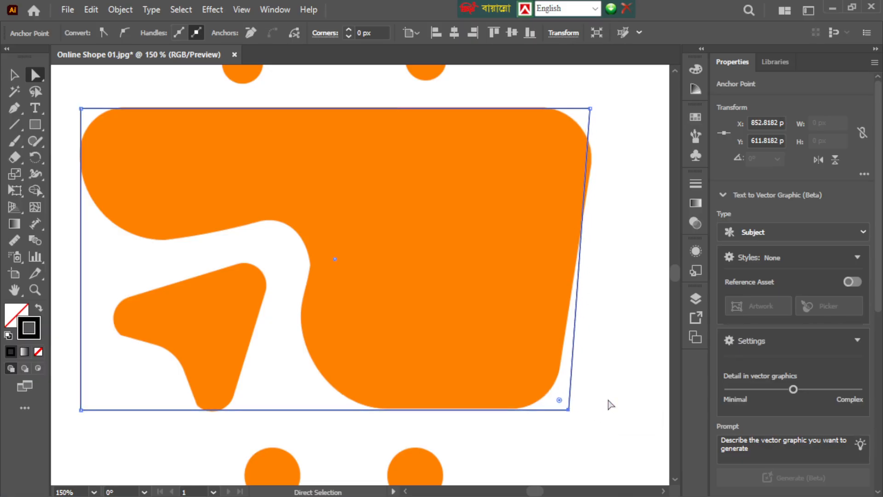
key("Left")
key("Left")
key("Left")
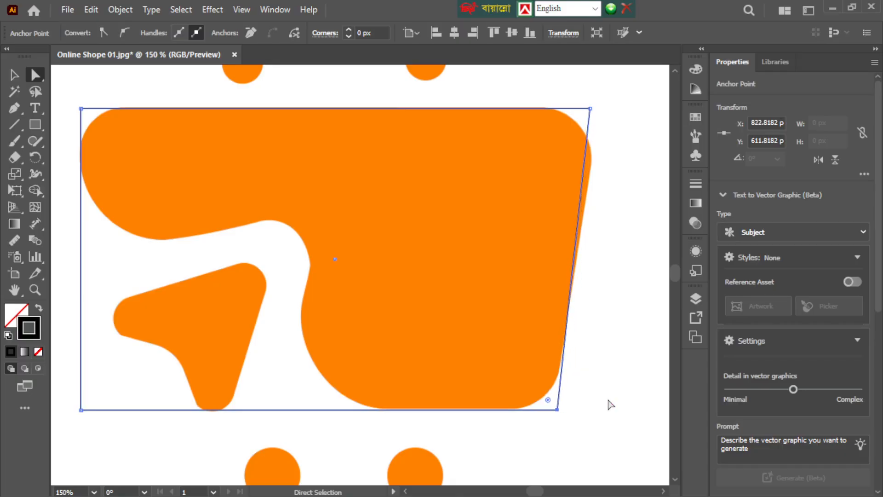
Move the outline's upper-right anchor point 14 px right to X 875.8, aligning the slanted edge with the bag's side
left_click(591, 109)
key("Right")
key("Right")
key("Right")
key("Right")
key("Right")
key("Right")
key("Right")
key("Right")
key("Right")
key("Right")
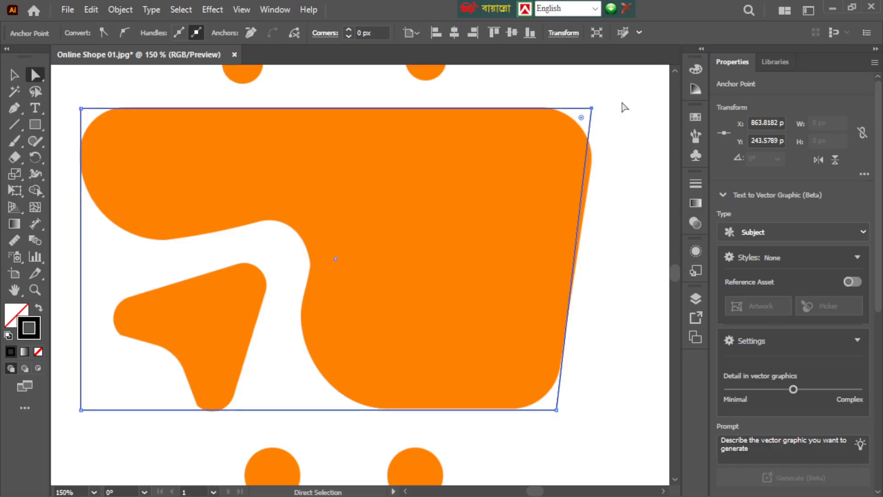
key("Right")
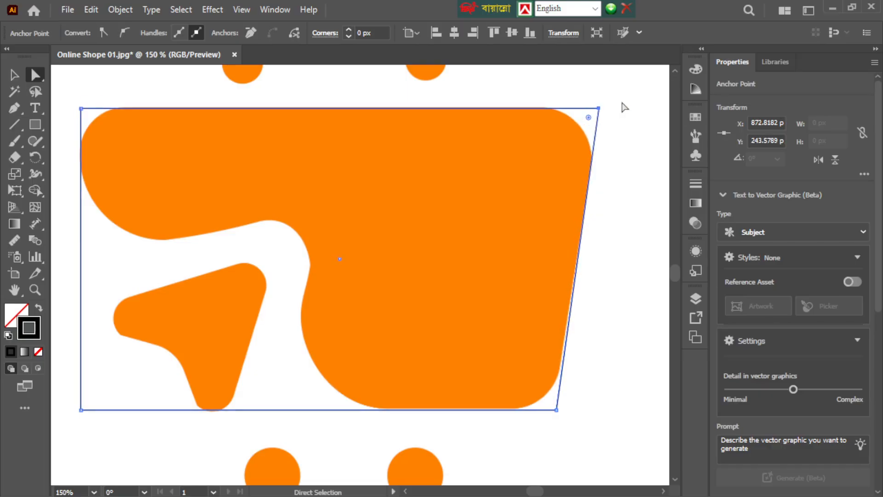
key("Right")
key("Right")
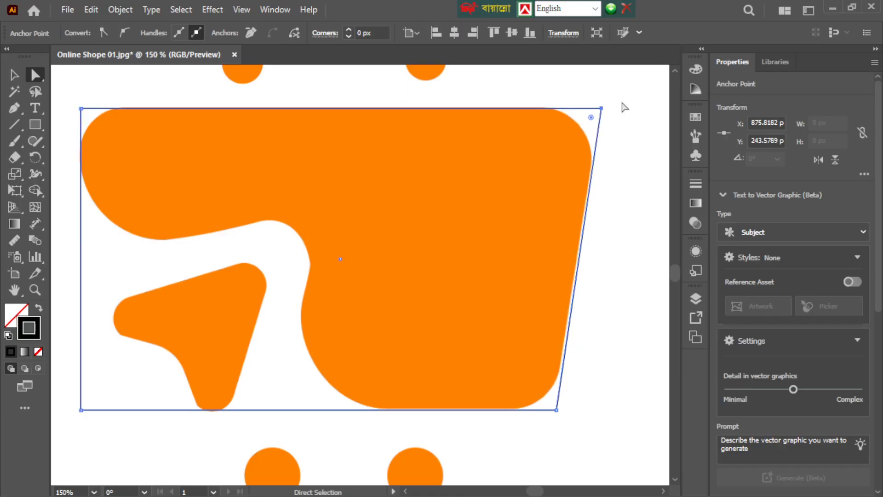
scroll(603, 325, "down", 3)
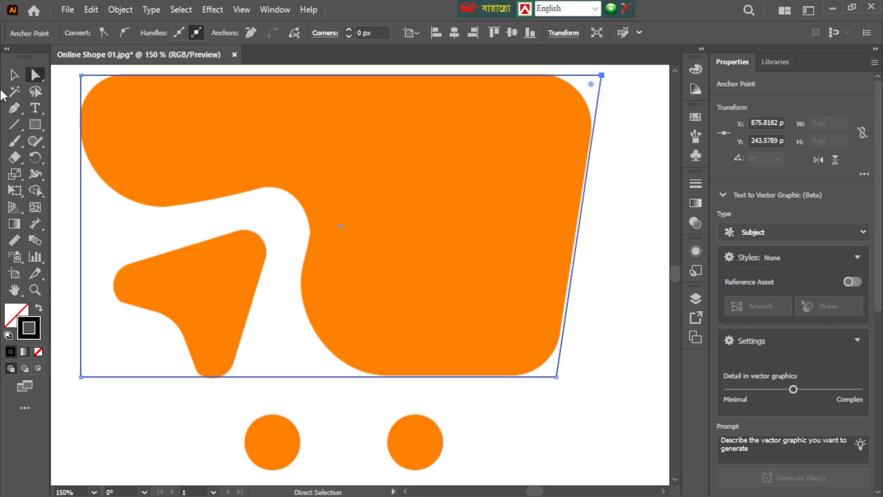
left_click(14, 74)
scroll(450, 301, "up", 2)
left_click(634, 179)
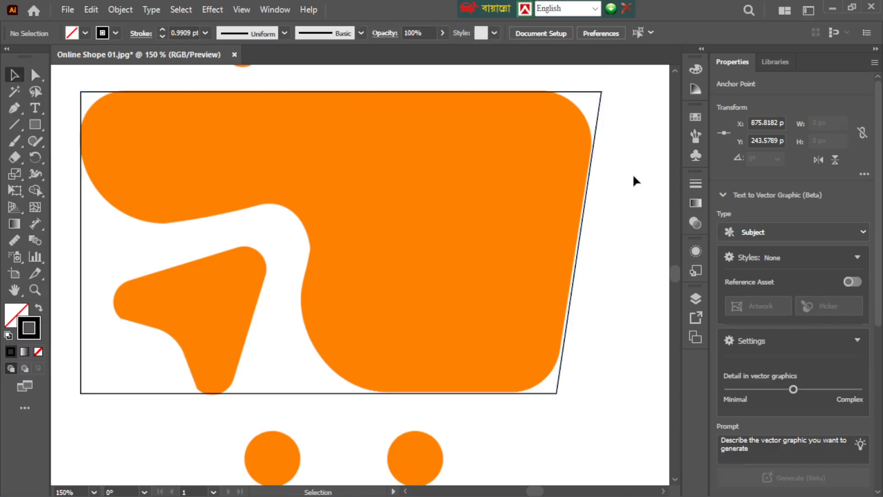
scroll(580, 201, "up", 3)
scroll(532, 223, "down", 2)
scroll(532, 224, "up", 1)
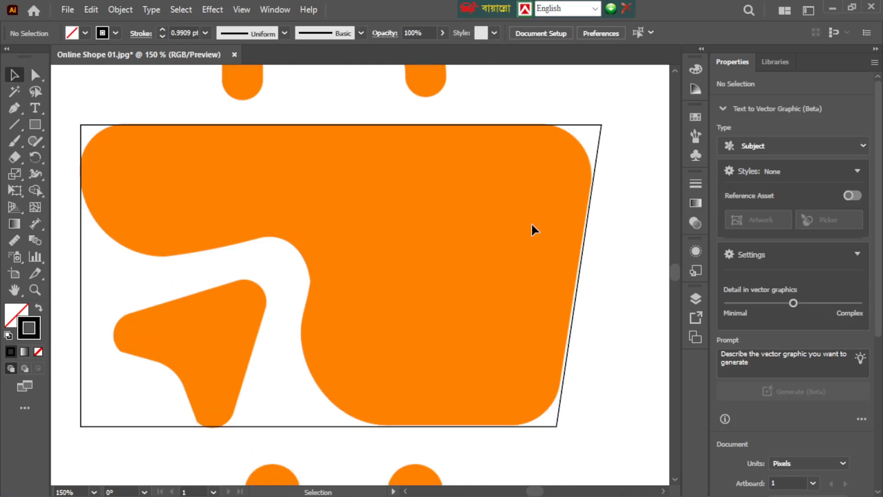
Round the bag outline's upper-left corner to about 47 px and its upper-right corner to about 61 px
left_click(329, 130)
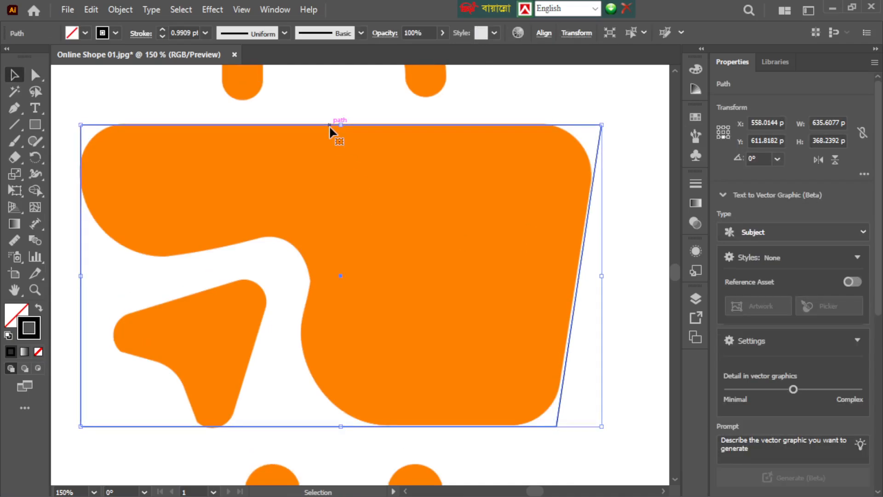
left_click(36, 76)
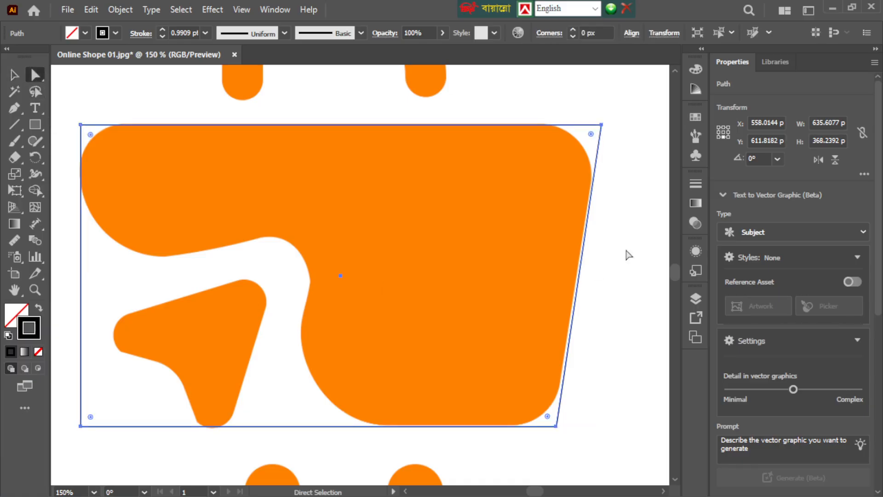
left_click_drag(587, 139, 603, 131)
left_click_drag(90, 135, 119, 164)
left_click(600, 125)
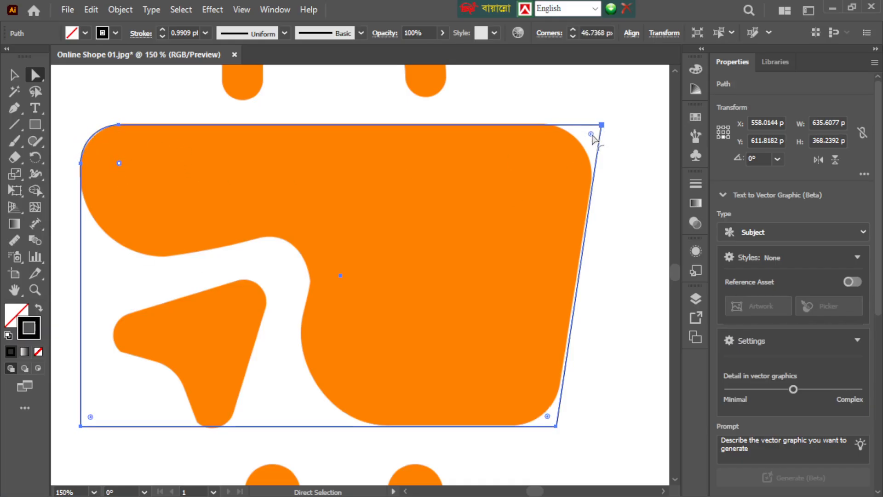
left_click_drag(592, 134, 541, 176)
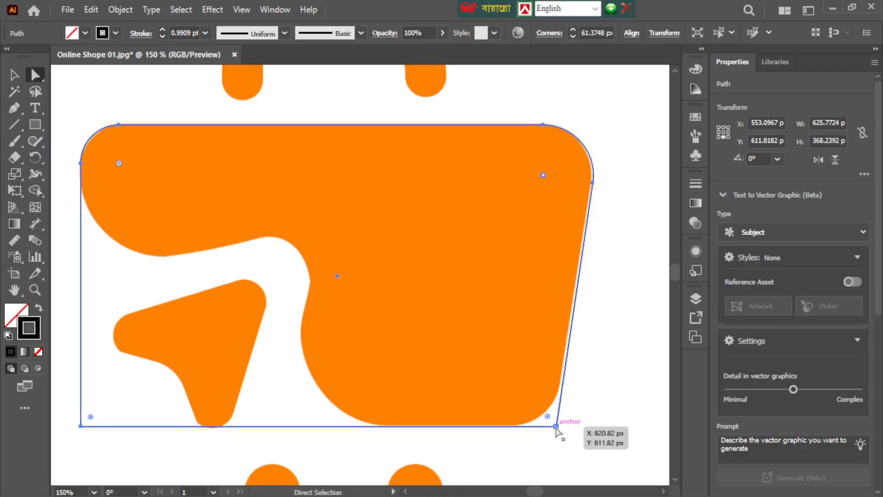
Round the bag outline's lower-right corner to about 61 px, following the orange body's curve
left_click(556, 427)
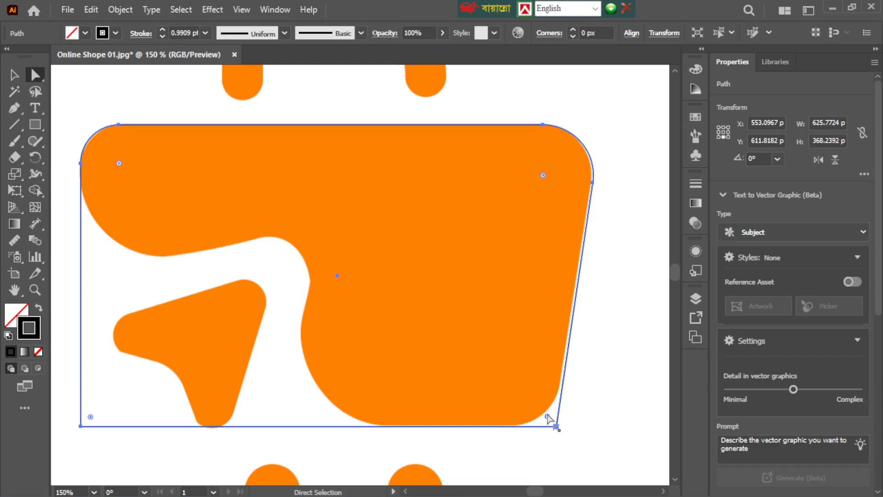
left_click_drag(547, 417, 487, 399)
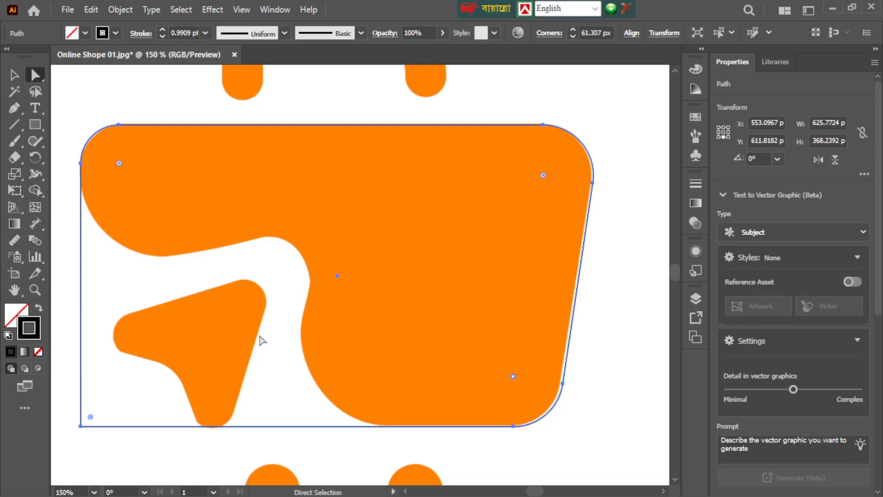
left_click(558, 424)
scroll(562, 422, "down", 2)
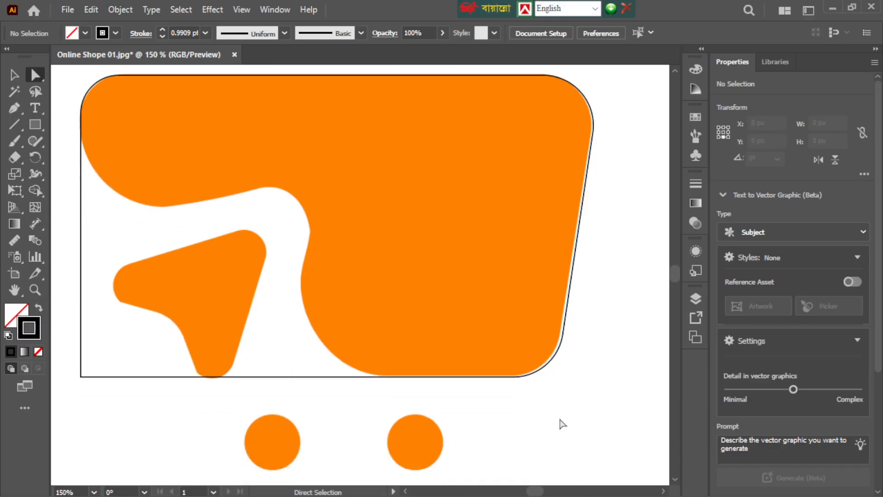
scroll(274, 279, "down", 1)
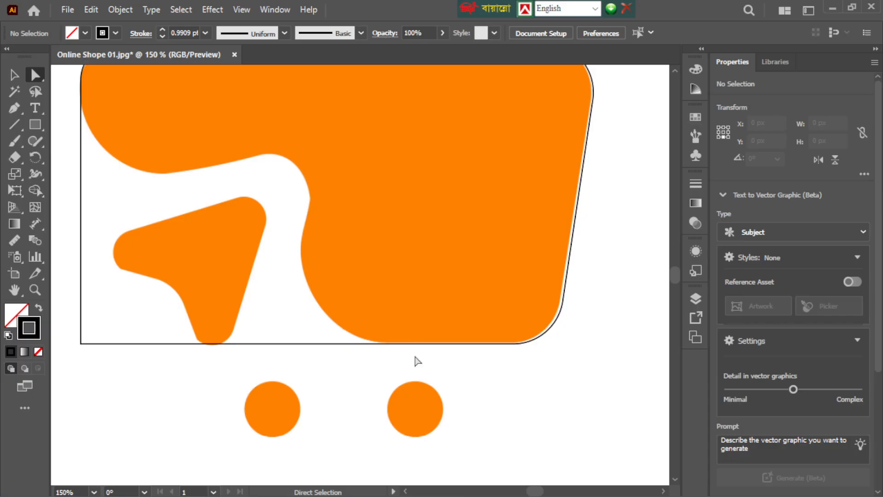
left_click(340, 344)
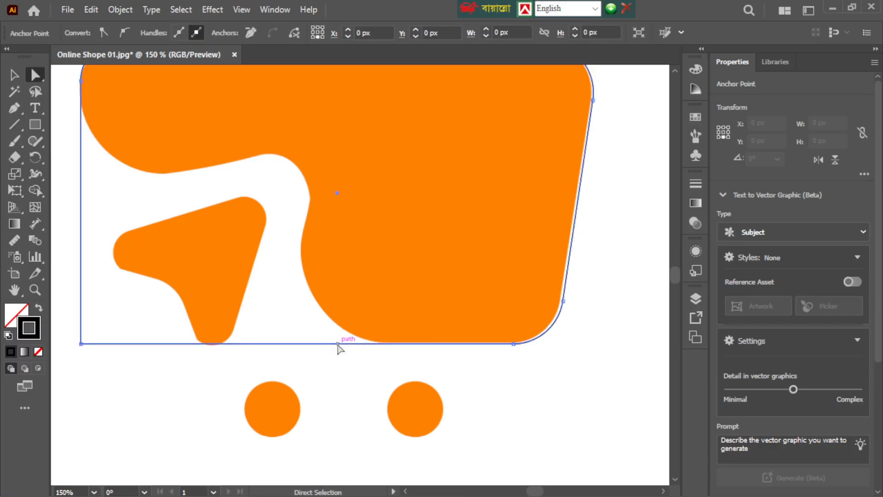
left_click(527, 386)
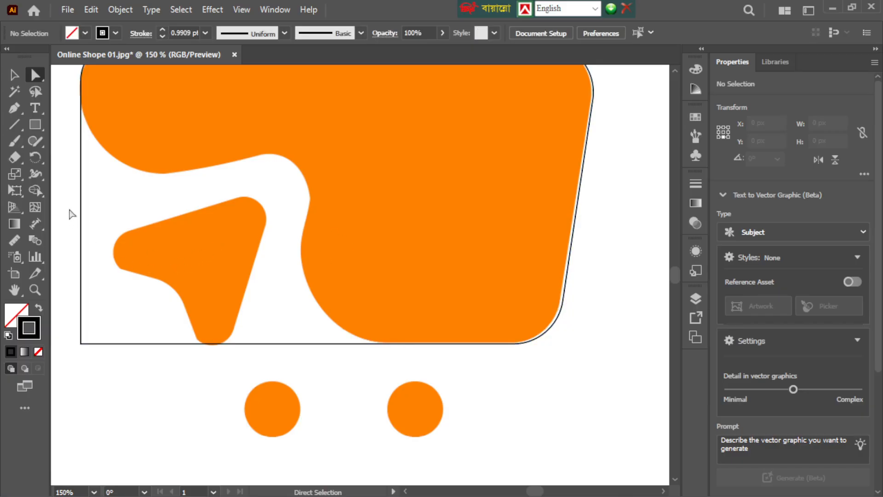
Draw a three-sided polygon about 190 × 193 px near the orange arrow shape, tilted to match the arrow's upper edge
left_click_drag(36, 124, 96, 176)
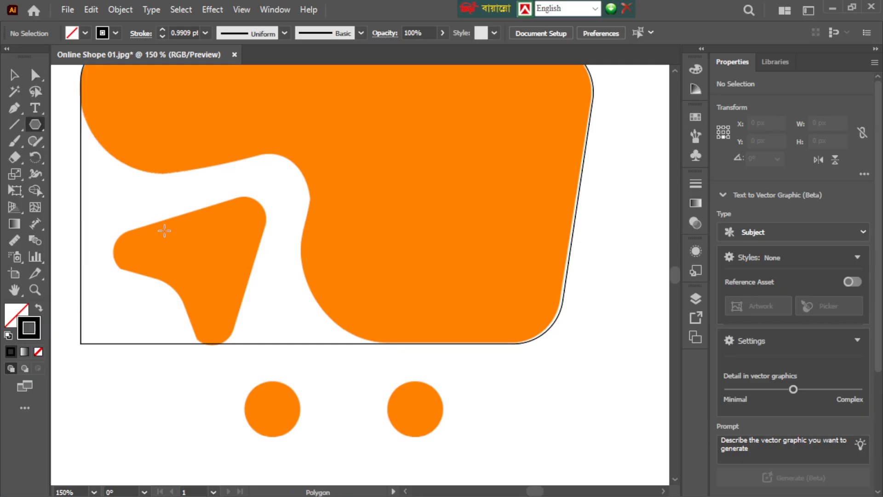
left_click_drag(162, 227, 215, 316)
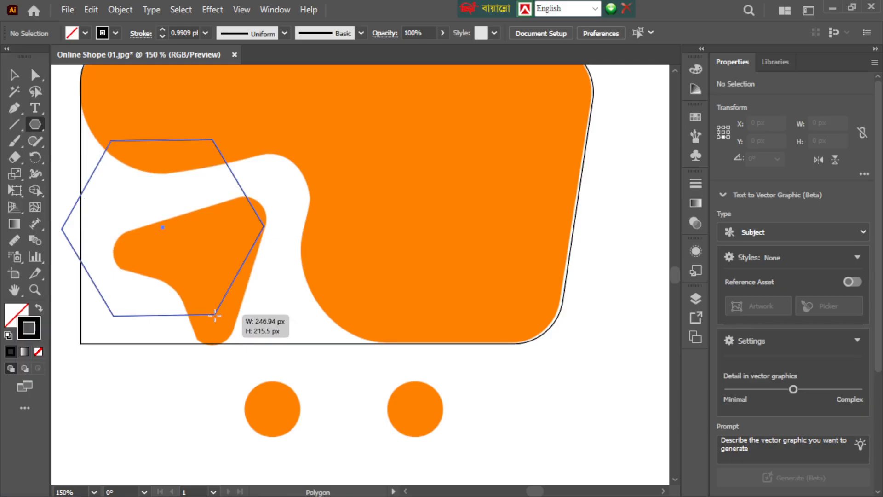
left_click_drag(215, 315, 190, 317)
key("Up")
key("Up")
key("Up")
key("Down")
key("Down")
key("Down")
key("Down")
key("Down")
key("Down")
key("v")
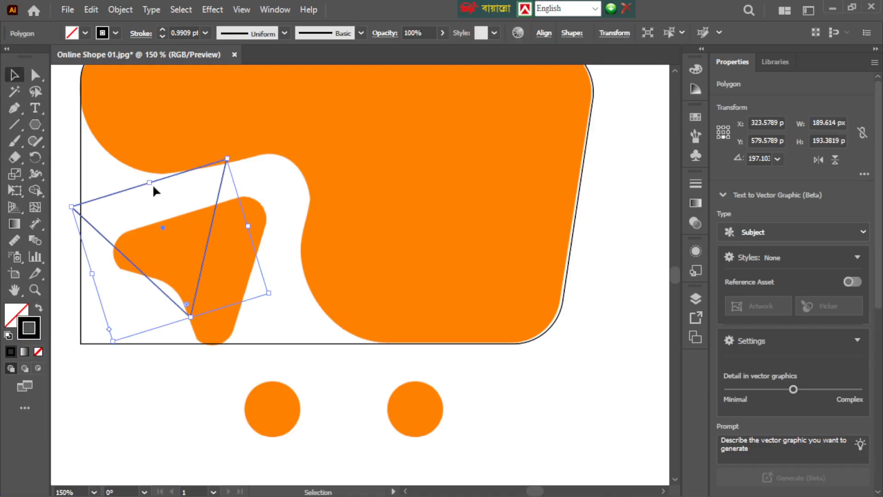
Move the triangle onto the orange arrow shape and resize it to about 229 × 199 px
left_click_drag(182, 170, 209, 206)
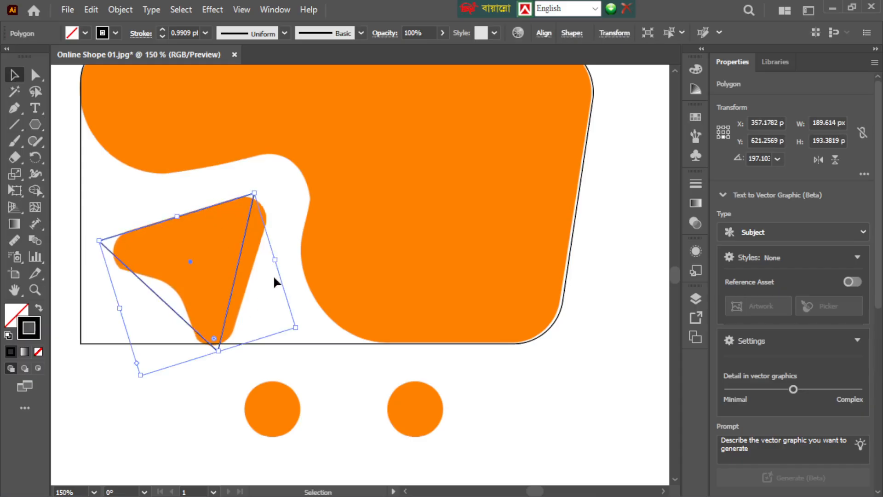
left_click_drag(275, 267, 303, 276)
left_click_drag(120, 312, 115, 315)
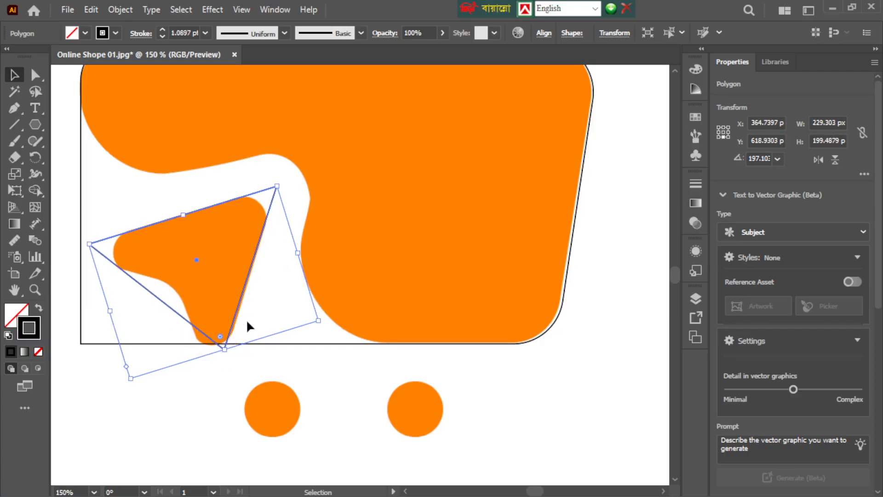
Pull the triangle's lowest anchor point down to about X 415.4, Y 636.8 so its right side follows the arrow's edge
left_click(37, 78)
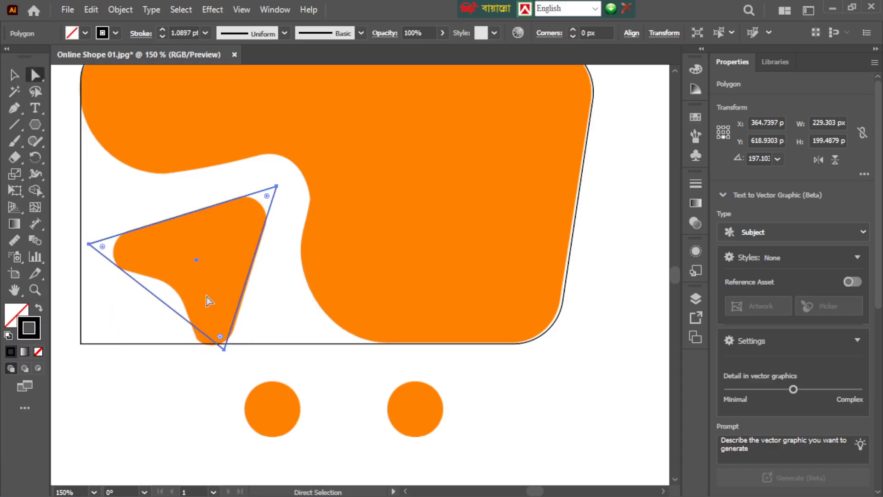
left_click_drag(224, 350, 221, 375)
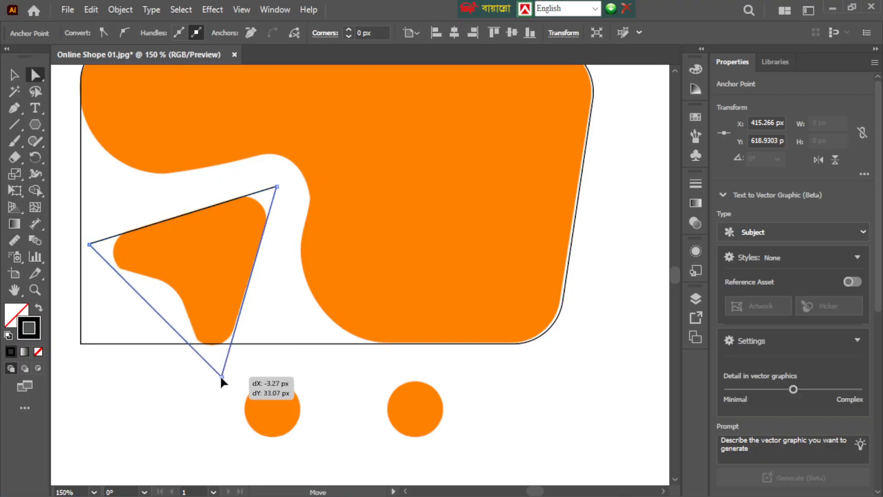
left_click_drag(221, 375, 224, 364)
left_click(110, 178)
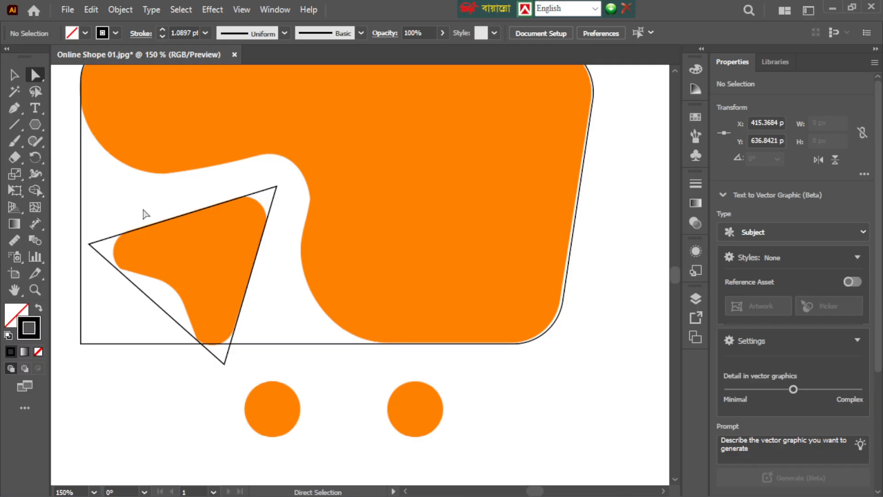
Round the triangle's three corners to fit the orange arrow's tips, with the upper-right one at about 25 px
left_click(201, 209)
left_click(277, 188)
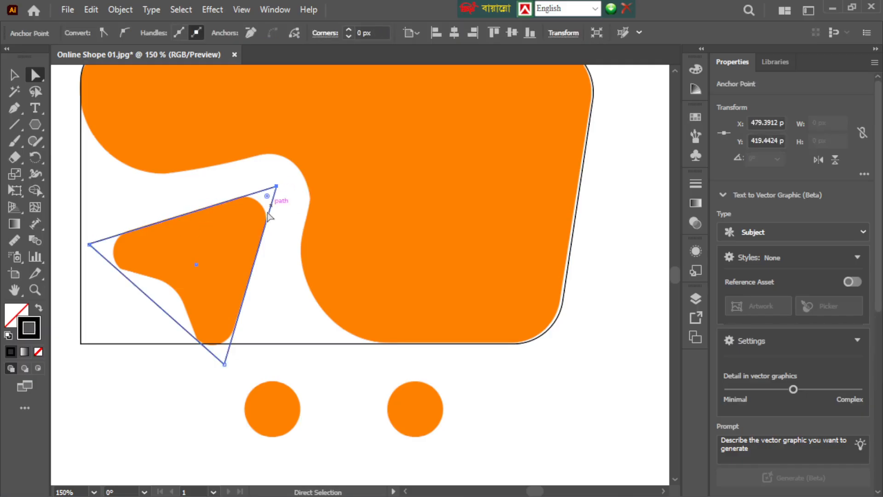
left_click_drag(268, 198, 247, 222)
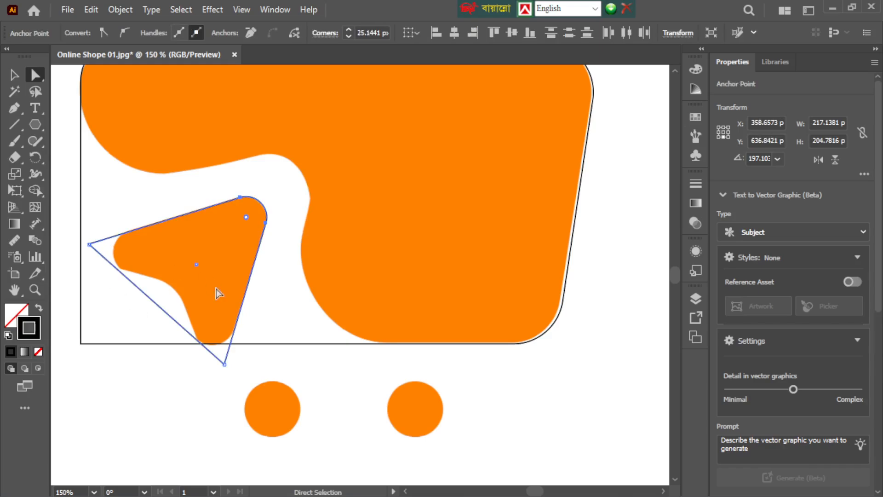
left_click(90, 244)
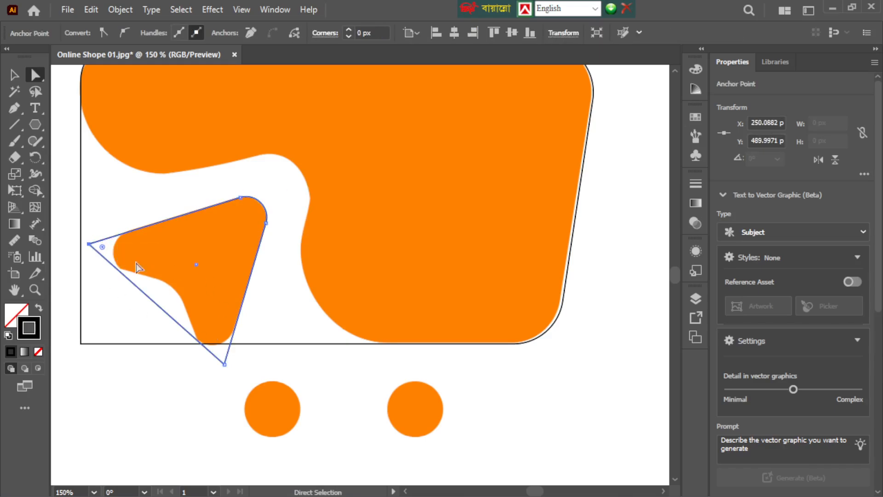
left_click_drag(103, 249, 136, 253)
left_click(224, 365)
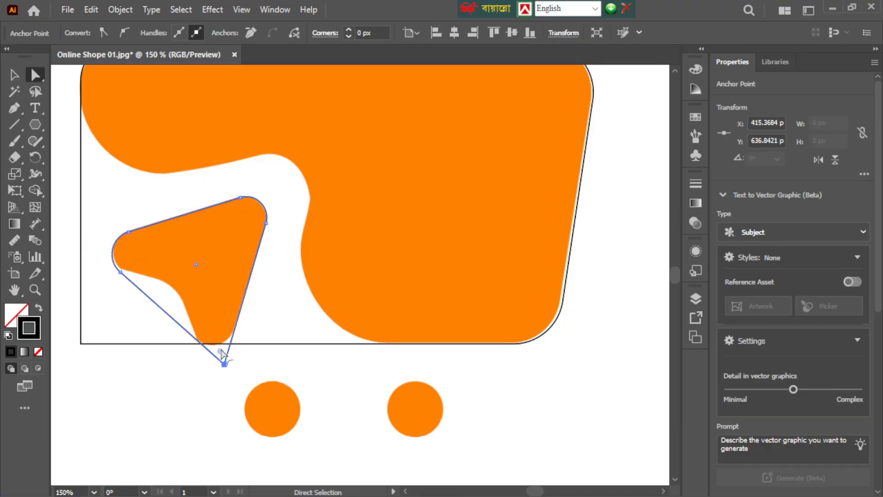
left_click_drag(221, 351, 210, 331)
left_click(14, 76)
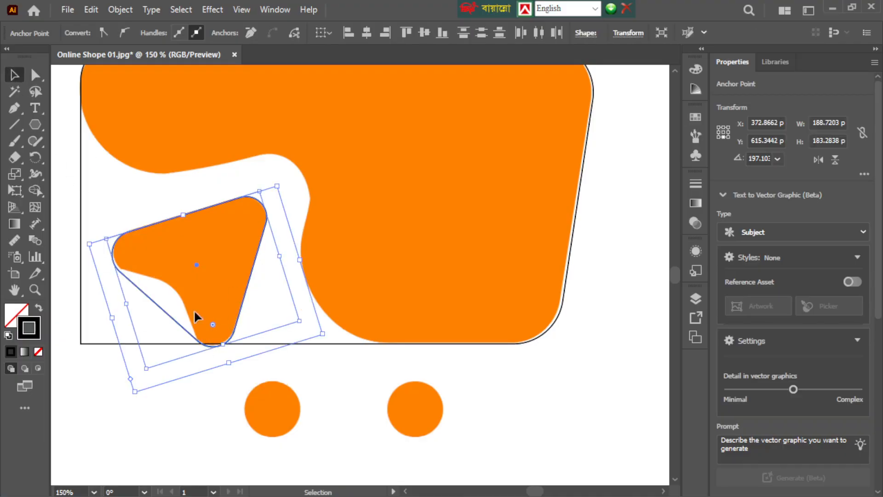
left_click(322, 385)
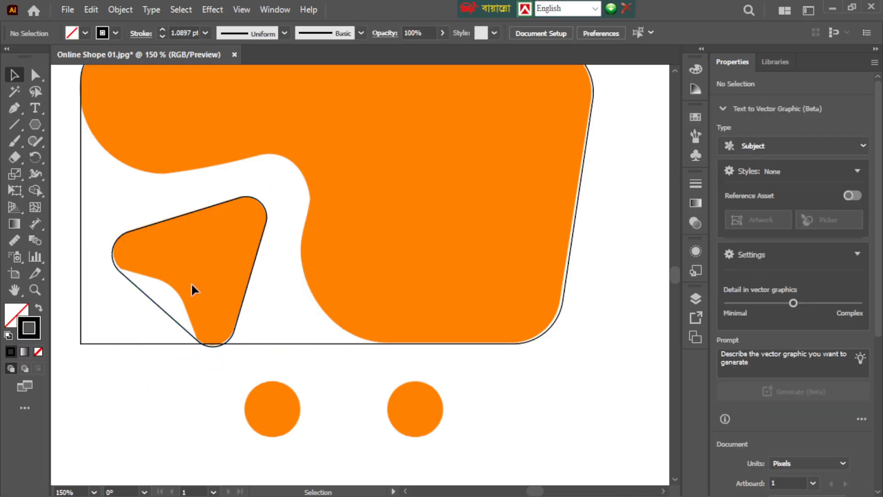
Add an anchor point midway along the triangle's lower-left side, at about X 332, Y 563
left_click(164, 309)
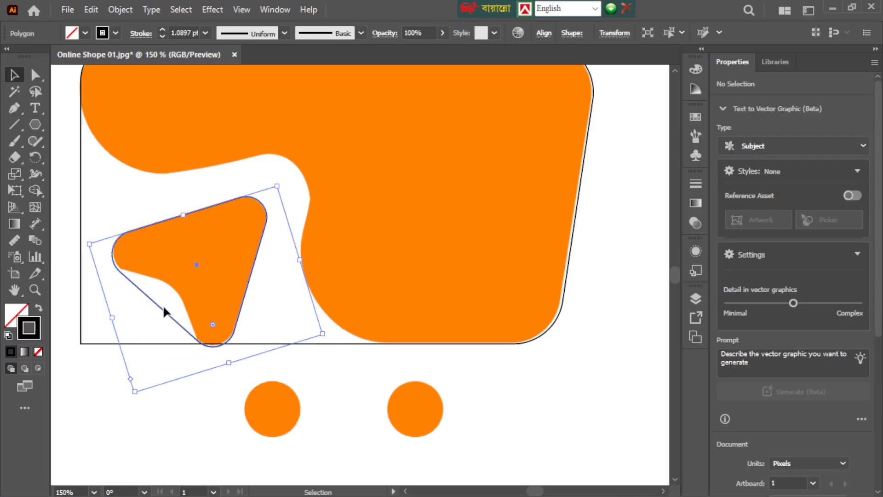
left_click(19, 106)
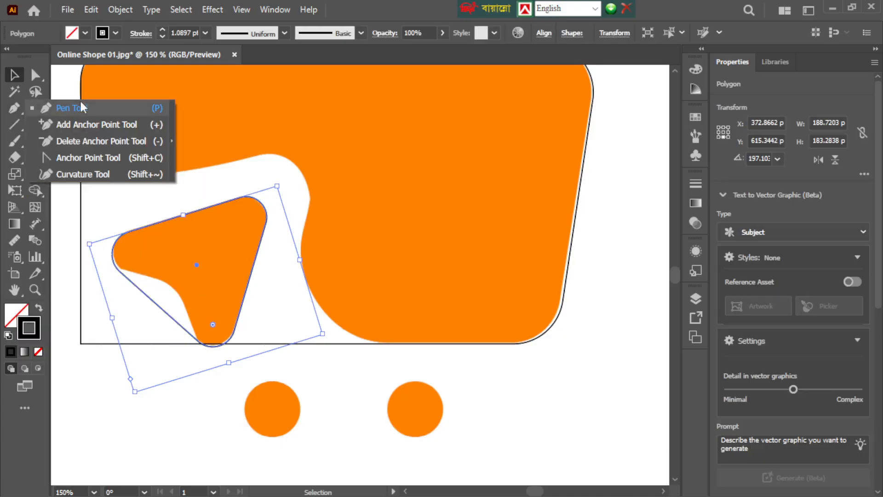
left_click(76, 124)
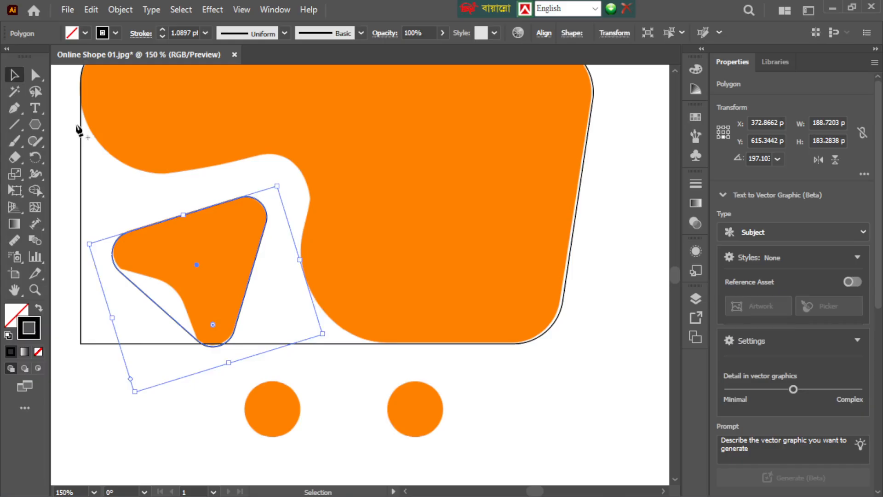
left_click(18, 108)
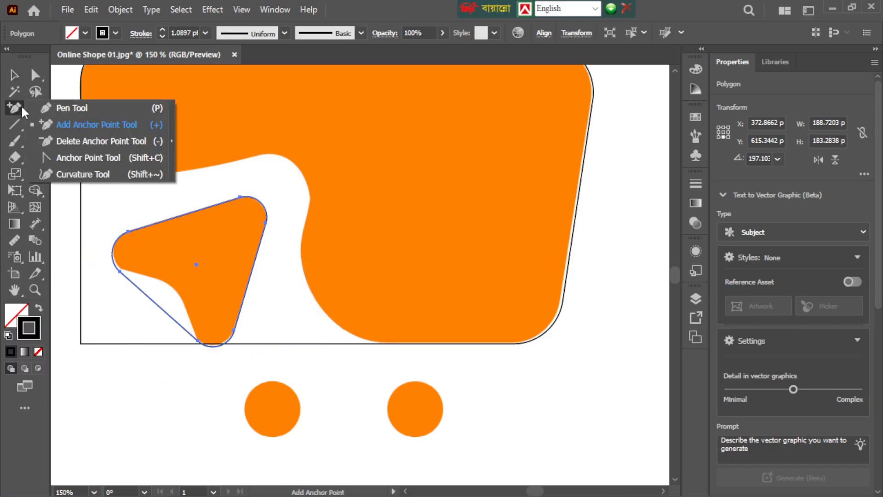
left_click(83, 125)
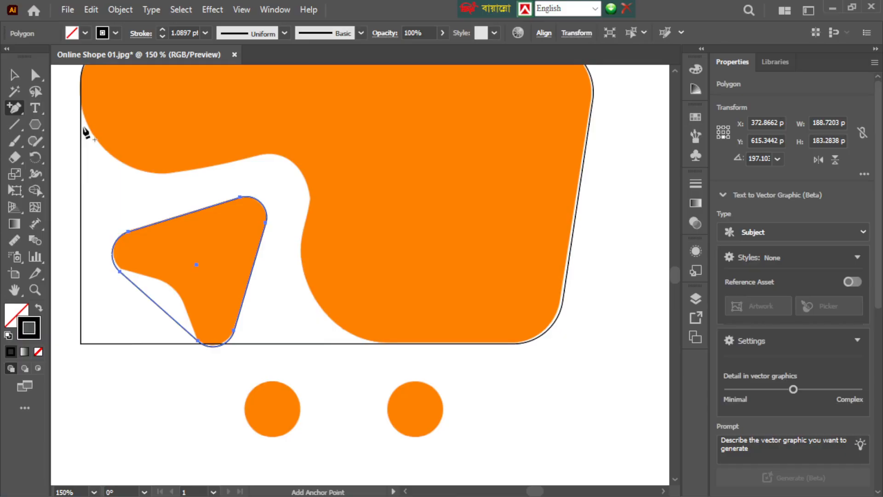
left_click(156, 303)
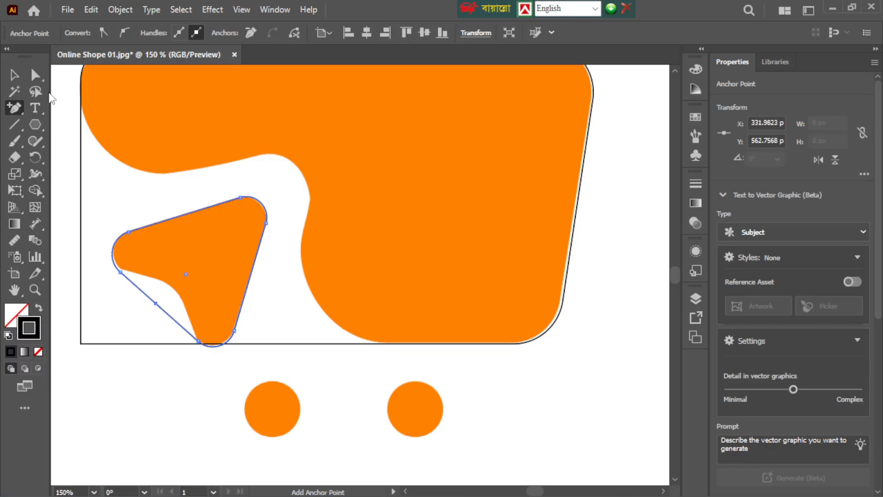
Pull the added anchor point inward and round its corner so the side follows the orange arrow's concave notch
left_click(33, 75)
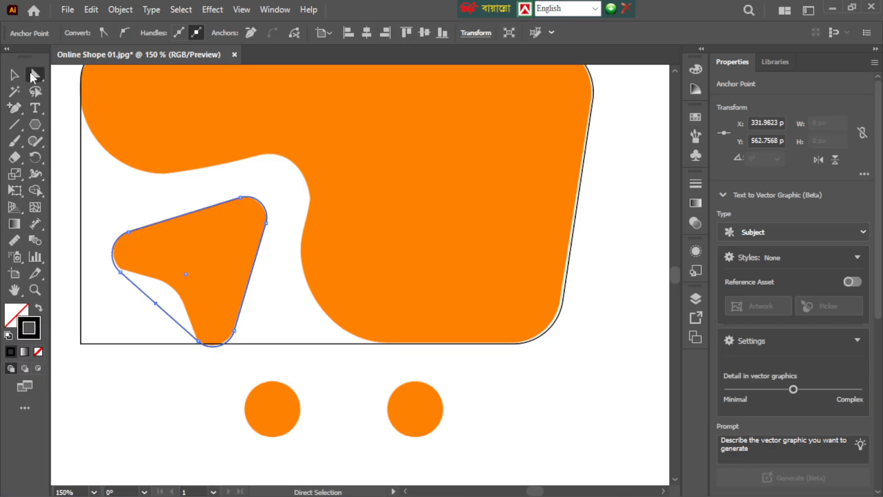
left_click(156, 304)
left_click_drag(156, 304, 145, 321)
key("v")
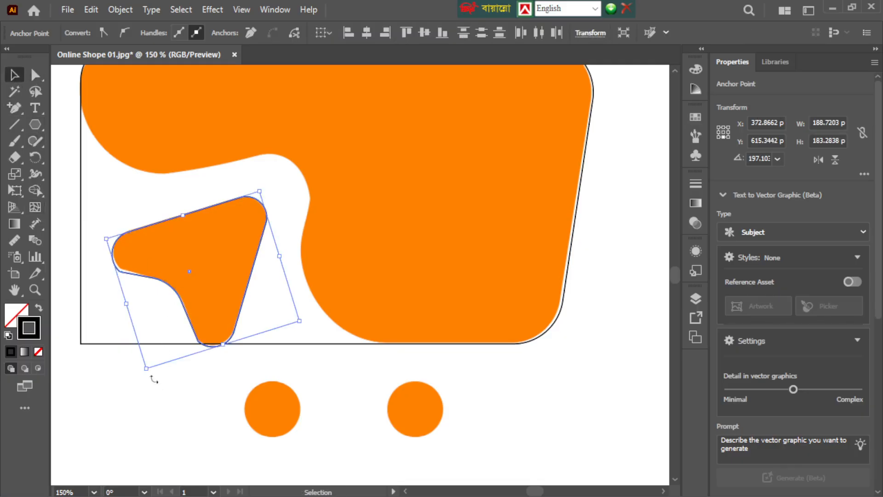
left_click(158, 421)
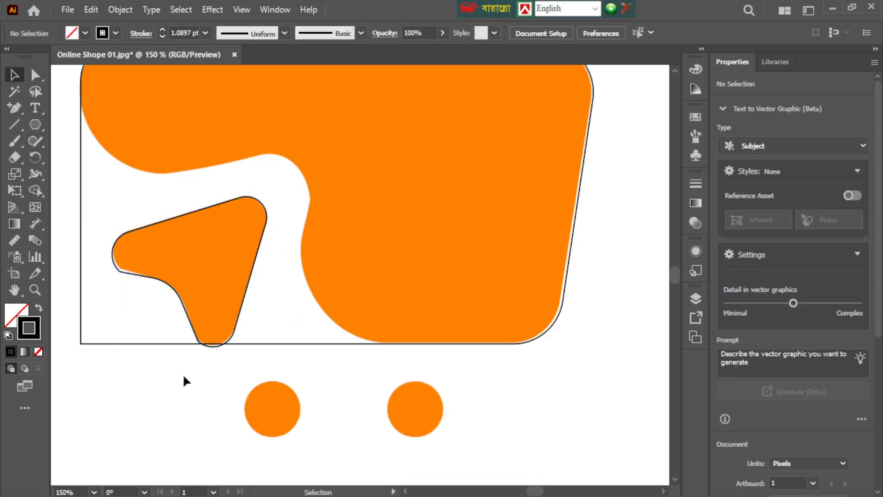
left_click(184, 307)
left_click(167, 408)
key("ctrl+a")
scroll(362, 368, "down", 10)
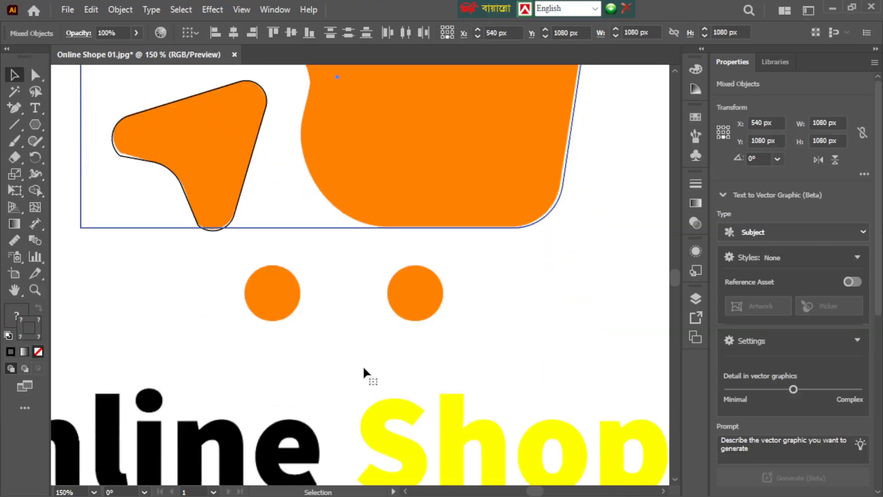
left_click(374, 414)
left_click(356, 349)
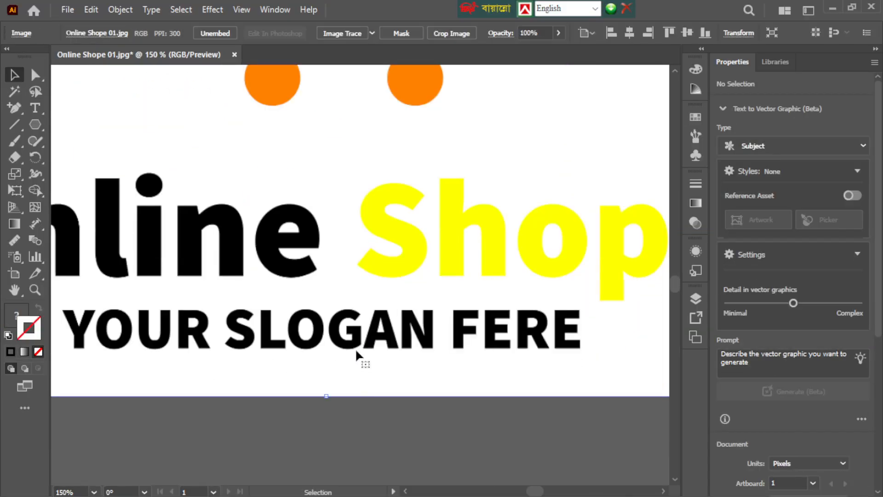
key("ctrl+shift+a")
scroll(267, 366, "up", 10)
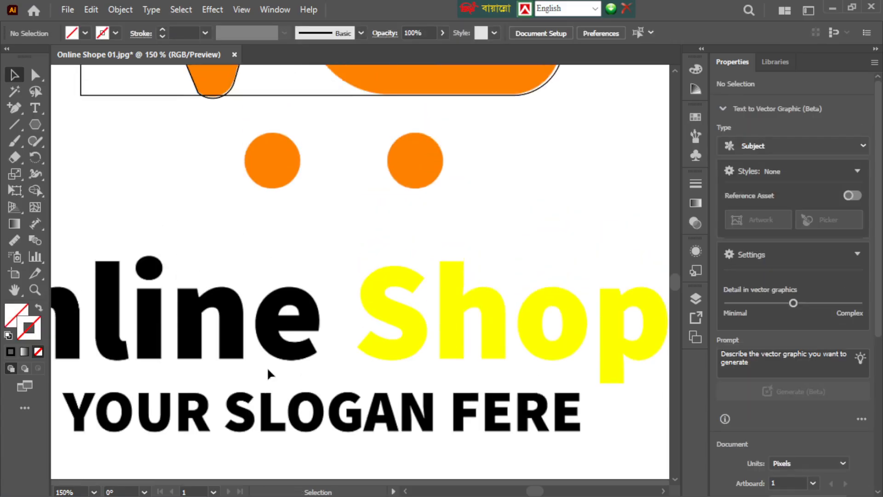
left_click(266, 310)
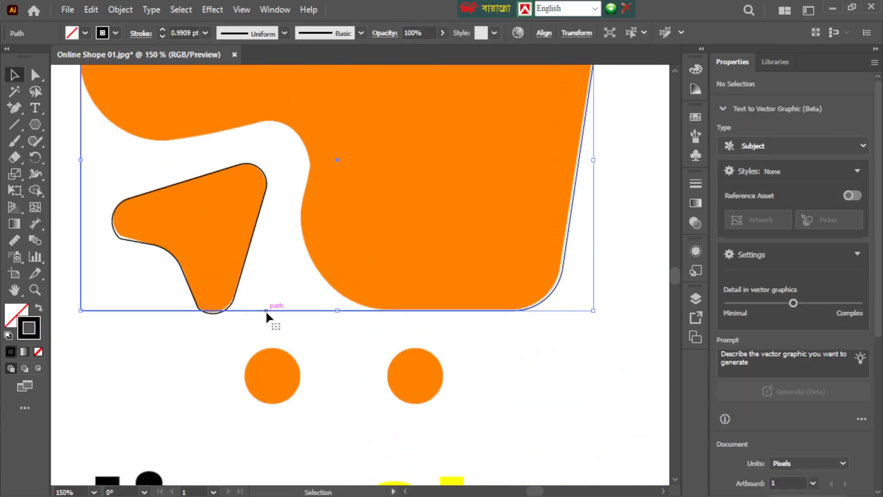
left_click(205, 352)
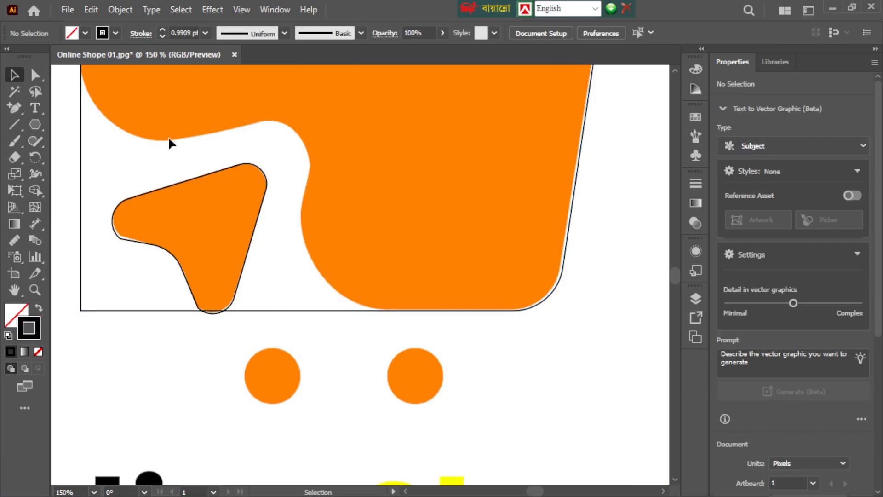
Duplicate the arrow outline in place and enlarge the copy to about 287 × 279 px
left_click(182, 190)
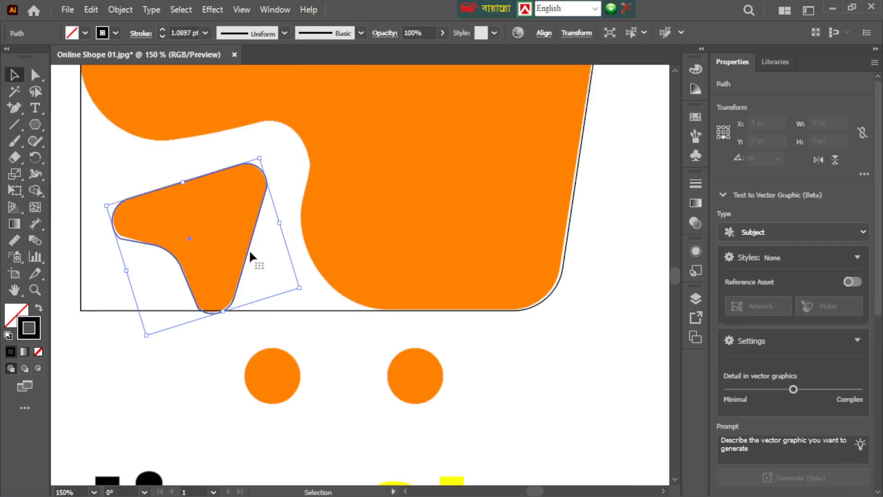
key("ctrl")
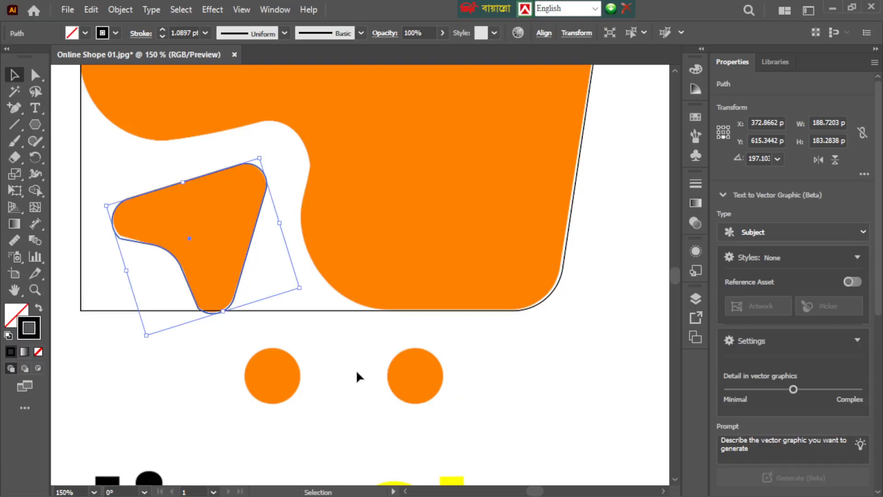
key("ctrl")
left_click_drag(279, 225, 324, 221)
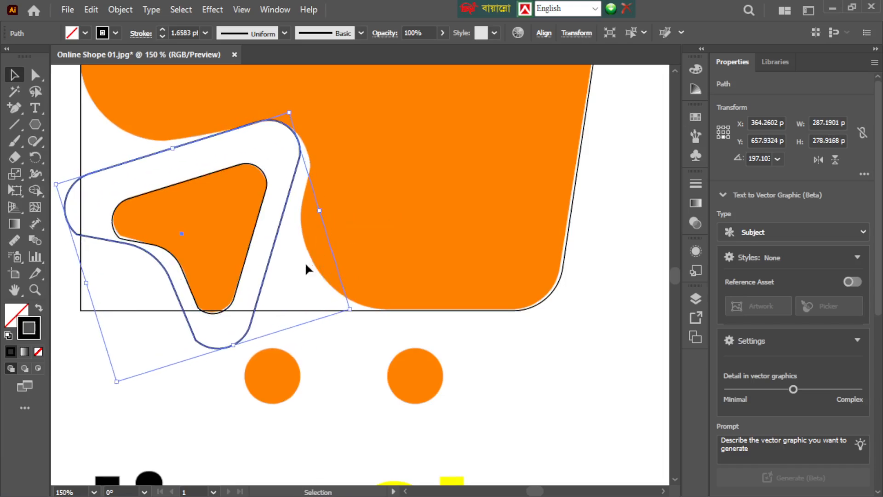
key("space")
left_click_drag(321, 310, 402, 328)
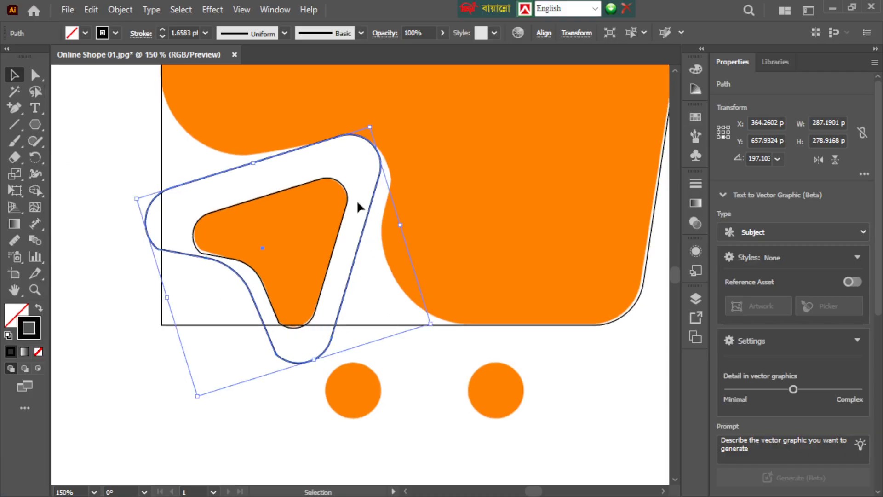
Enlarge the arrow copy to about 396 × 384 px and move it so its upper-right tip fits the white notch in the bag
left_click_drag(400, 223, 362, 269)
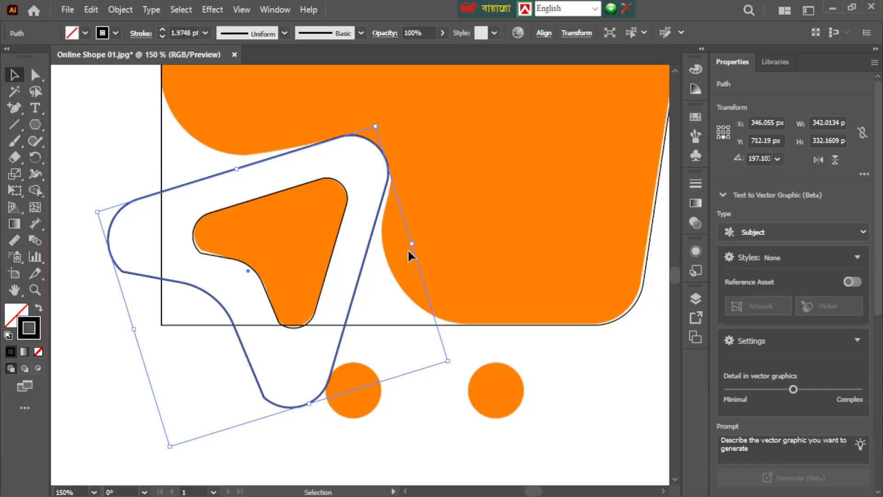
left_click_drag(414, 245, 459, 244)
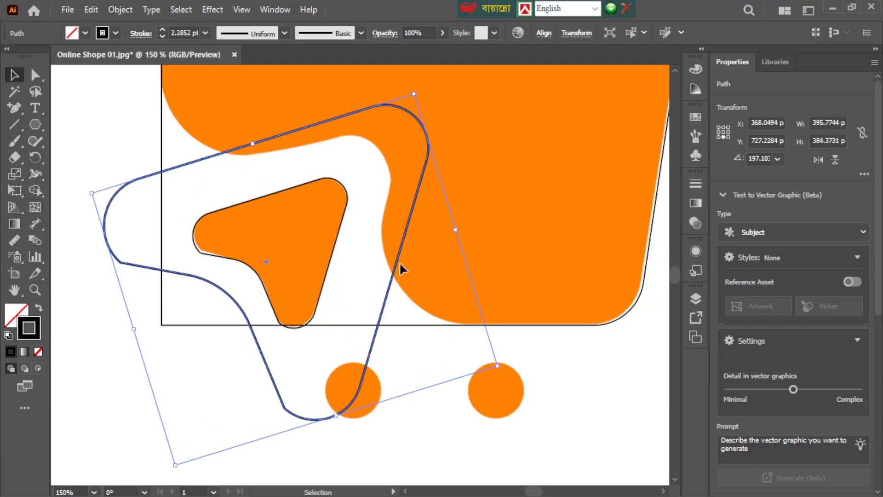
left_click_drag(390, 272, 360, 304)
left_click(634, 391)
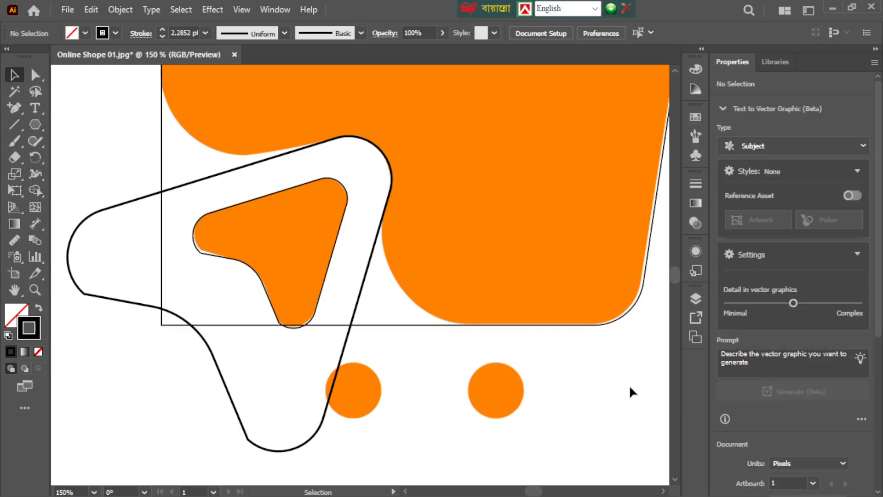
Use Shape Builder on the bag outline and enlarged arrow copy to remove the overlap, the leftover corner and the parts outside the bag
left_click(250, 196)
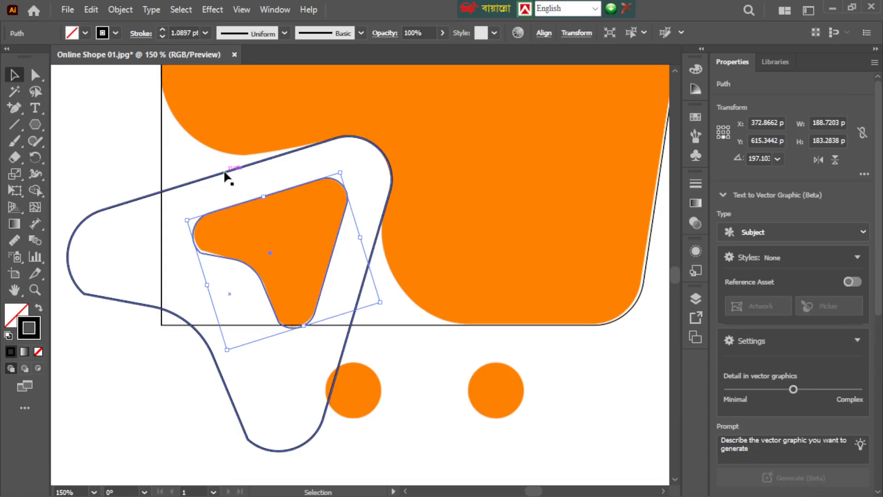
scroll(393, 178, "up", 2)
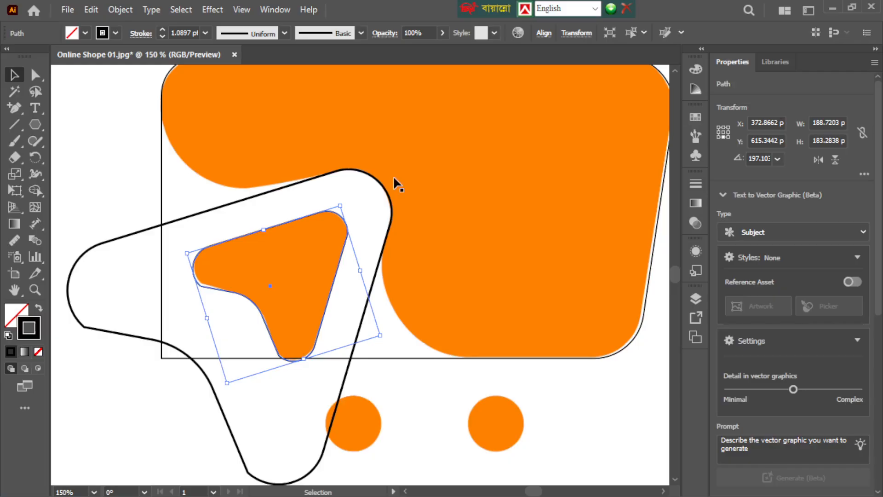
left_click(144, 166)
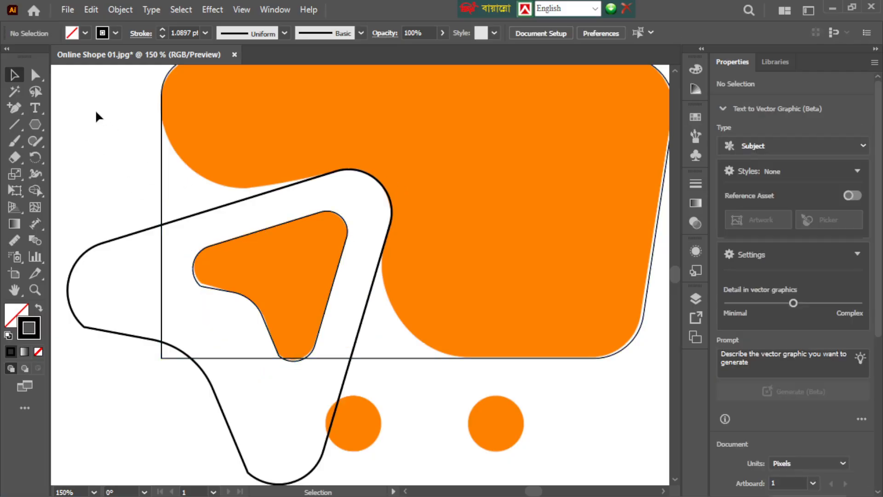
left_click(193, 224)
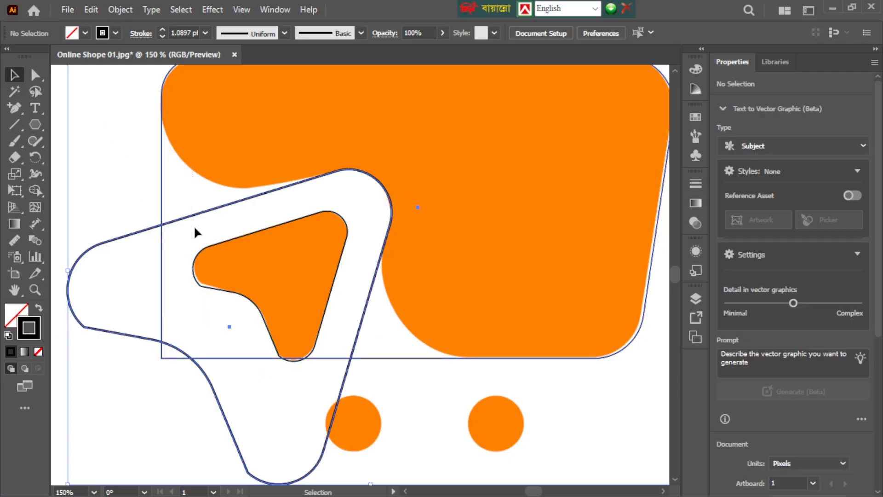
left_click(37, 189)
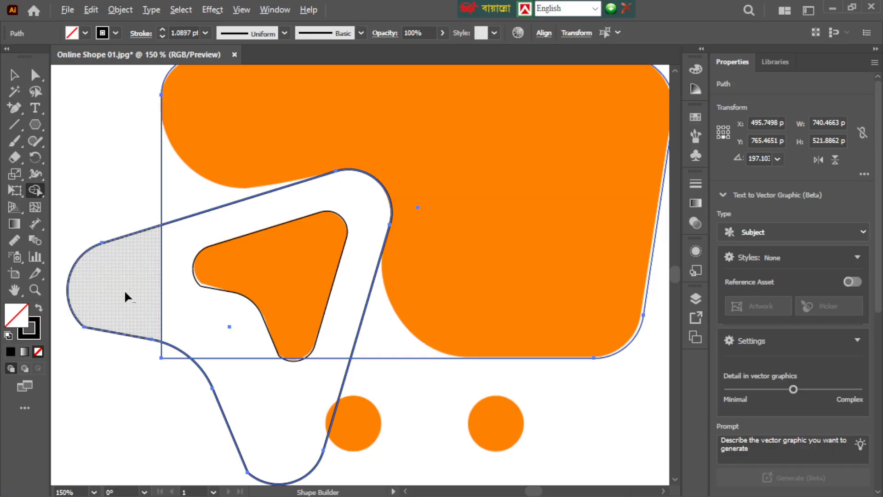
left_click(124, 289, "alt")
left_click(255, 396, "alt")
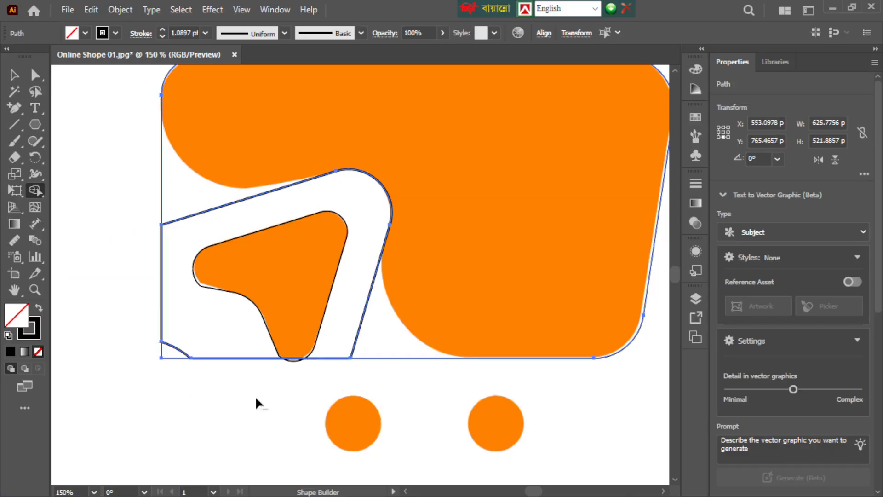
left_click(188, 339, "alt")
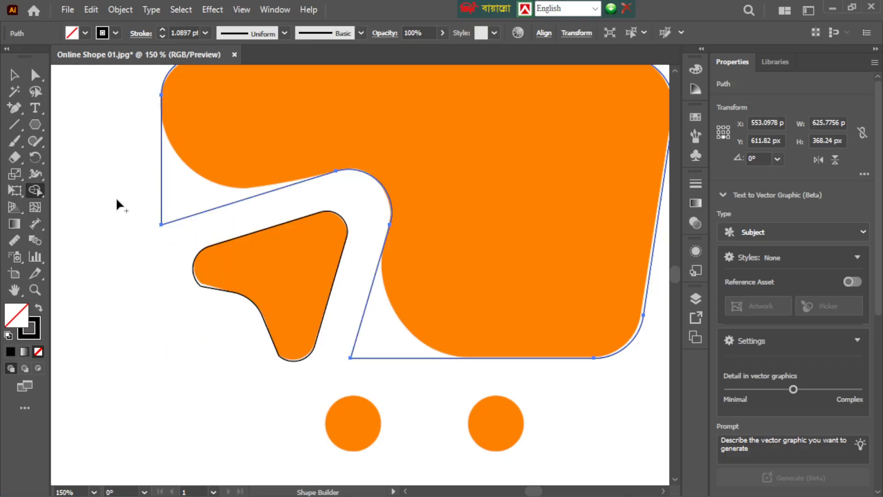
left_click(15, 75)
left_click(84, 178)
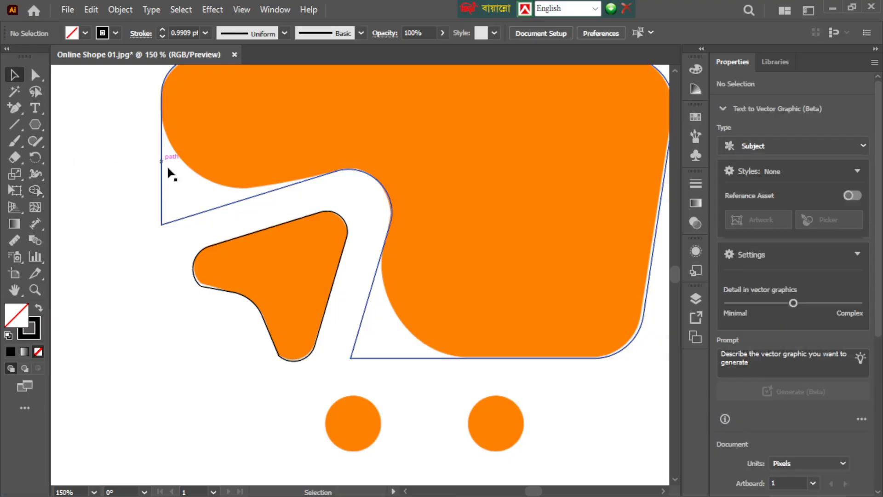
Round the bag outline's two sharp corners beside the arrow to match the orange curves, with the lower one at about 113 px
left_click(162, 197)
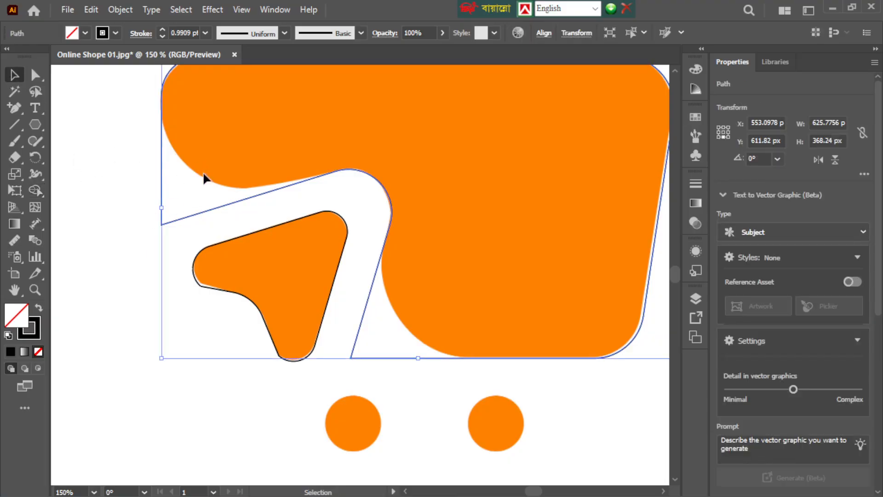
left_click(35, 74)
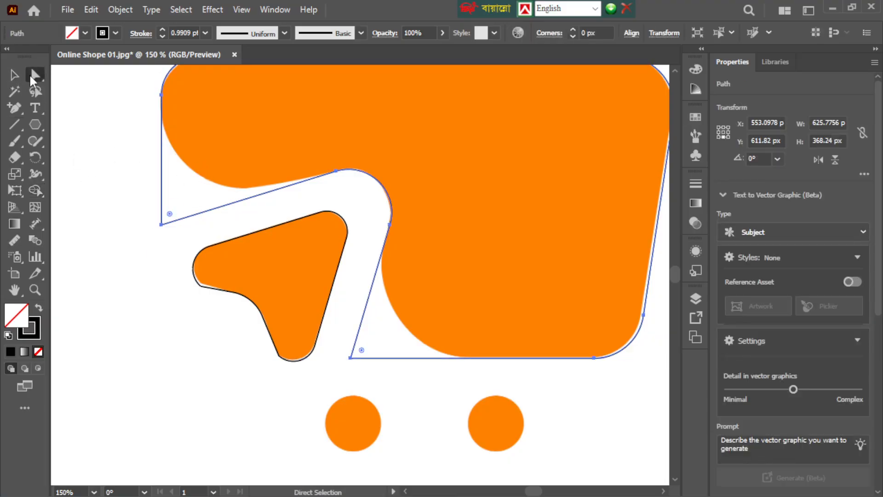
left_click(161, 225)
left_click_drag(171, 216, 223, 79)
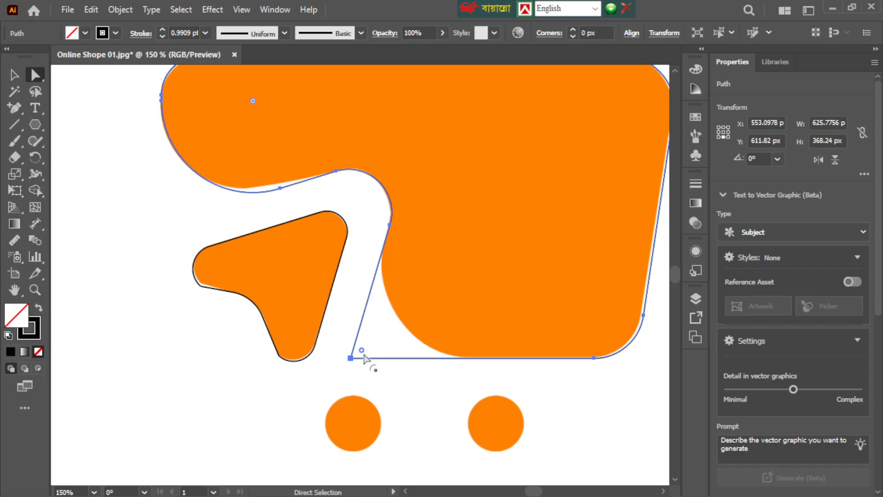
left_click_drag(361, 352, 474, 265)
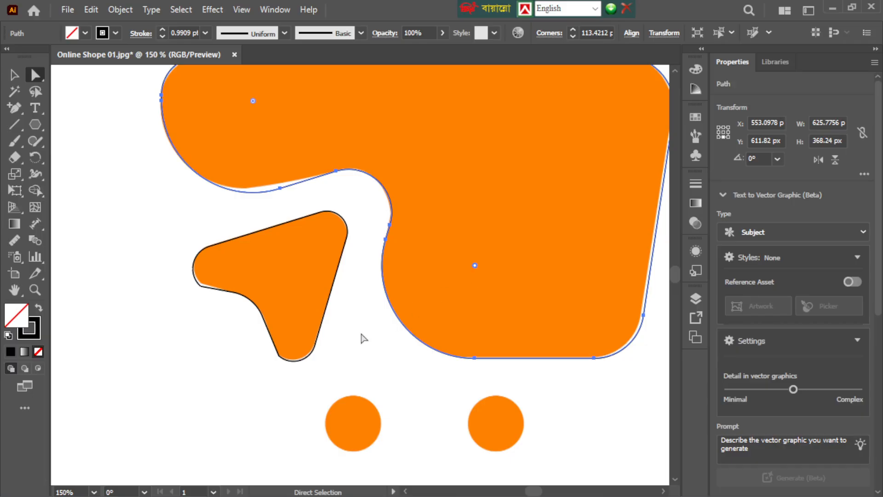
scroll(134, 265, "up", 3)
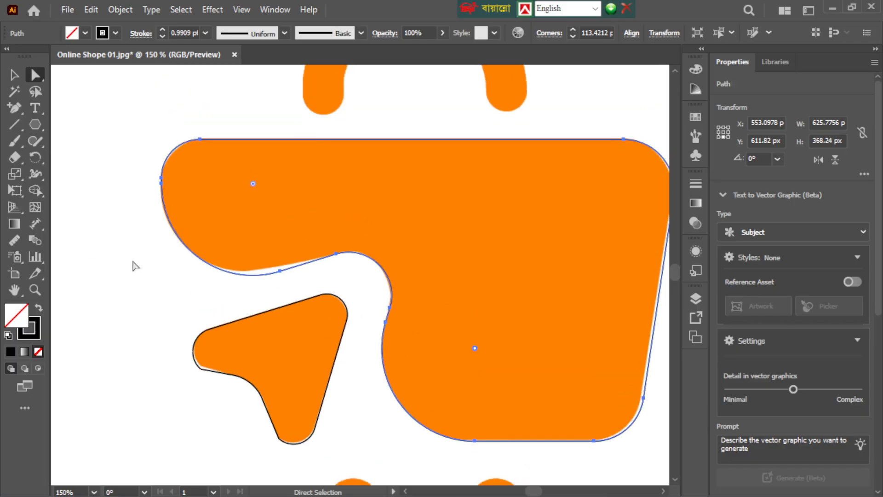
scroll(134, 265, "down", 3)
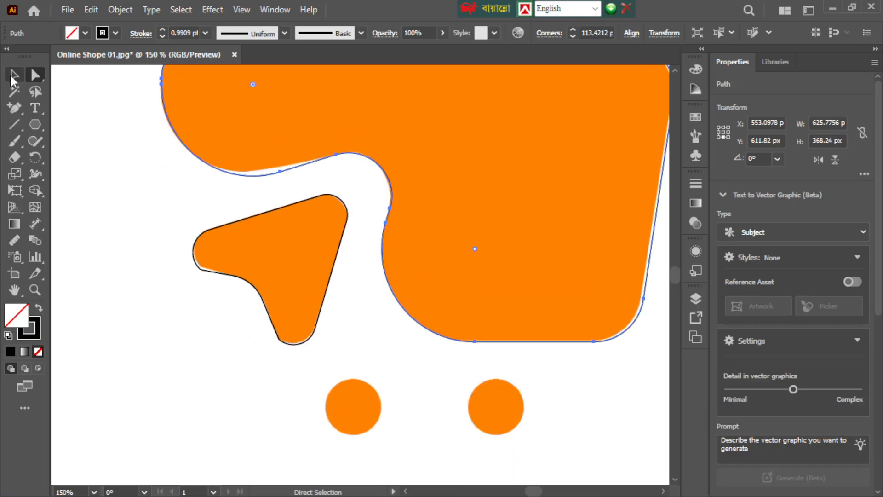
Draw a 224 px circle running along the middle of the orange handle arc above the bag
left_click(12, 79)
left_click(116, 213)
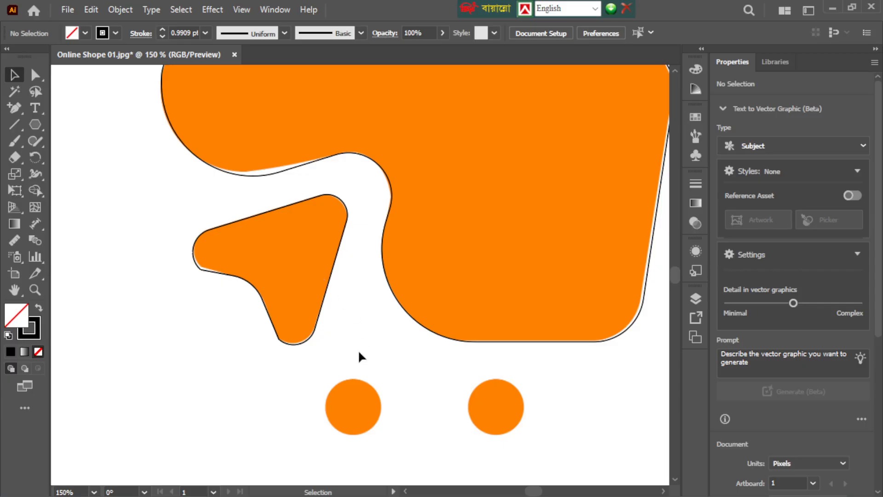
key("space")
left_click_drag(443, 418, 394, 479)
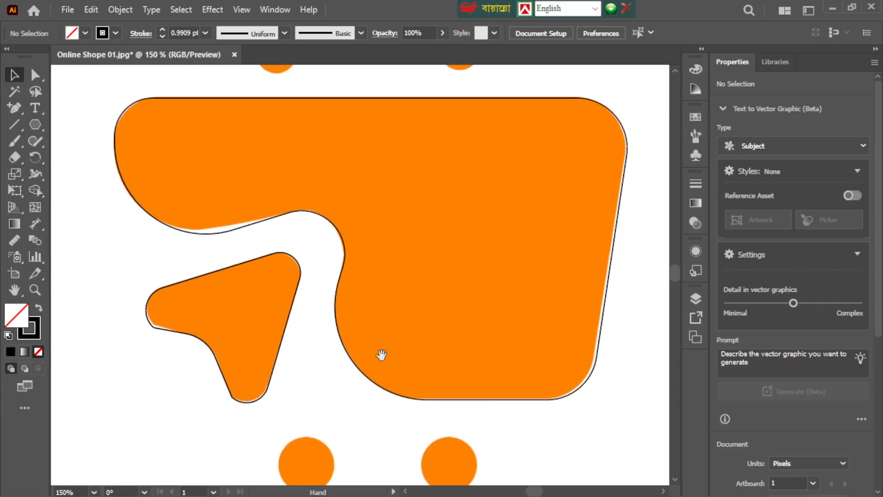
left_click_drag(320, 270, 331, 248)
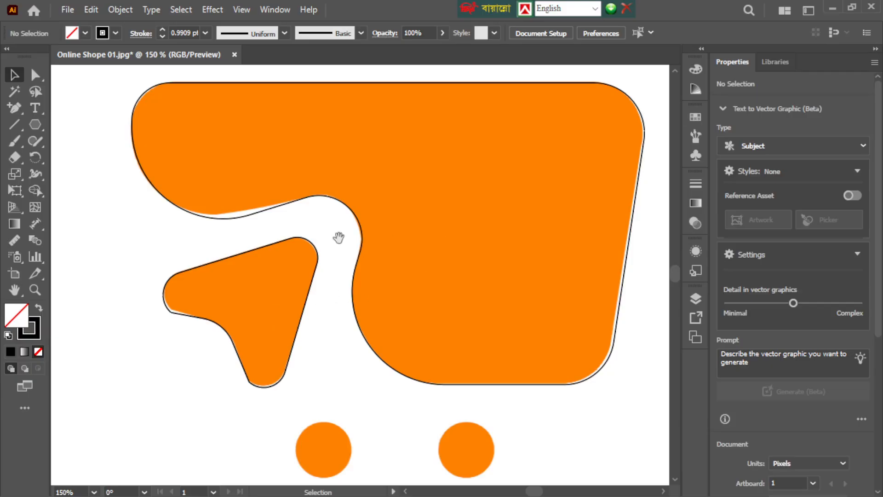
left_click_drag(337, 236, 324, 361)
left_click_drag(286, 146, 267, 234)
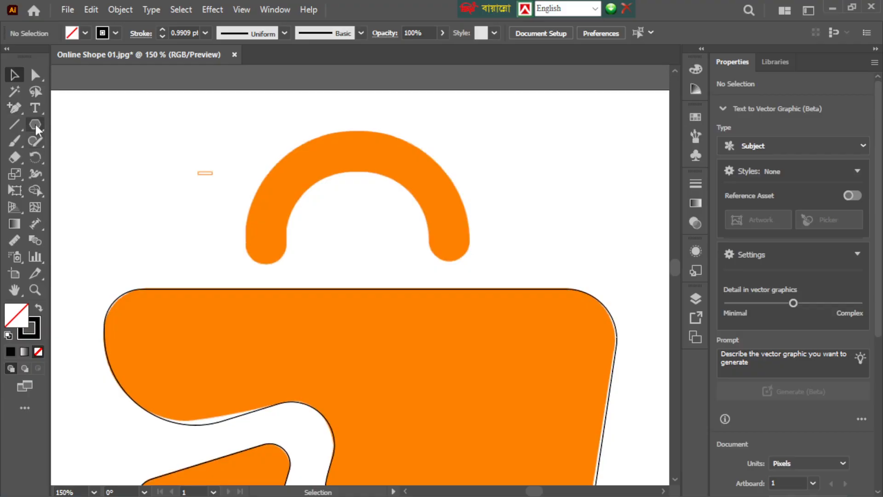
left_click_drag(36, 127, 97, 159)
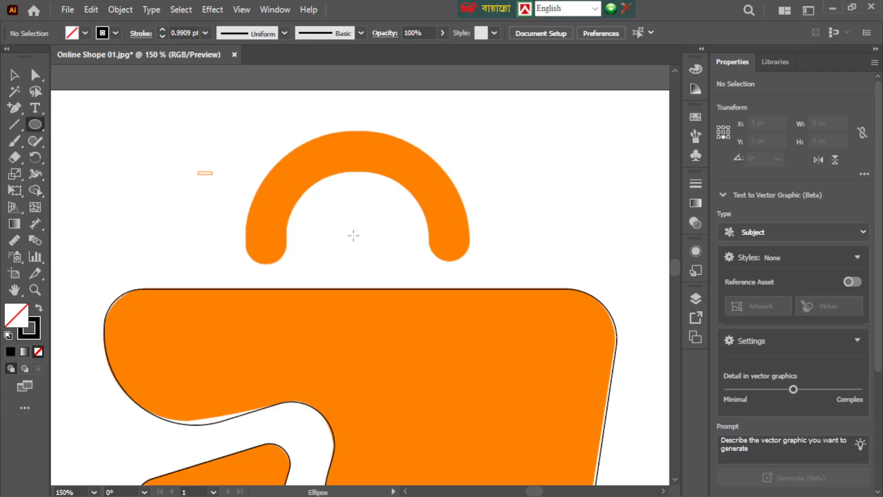
left_click_drag(356, 231, 404, 335)
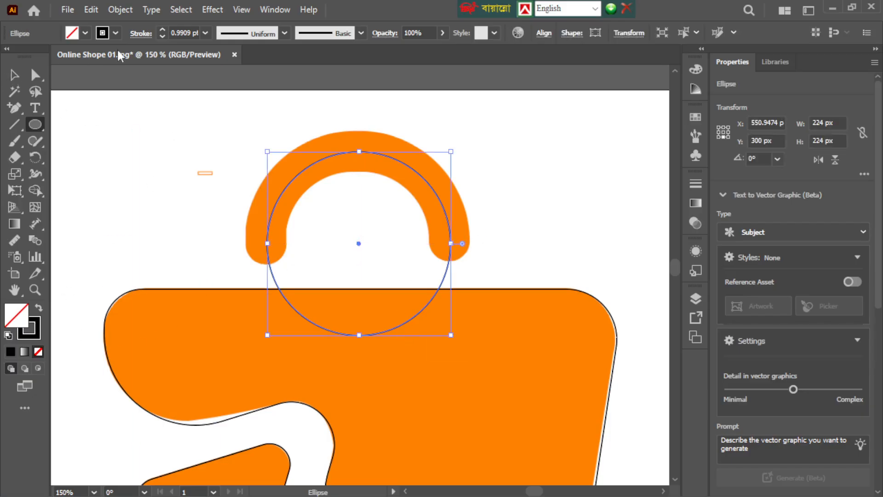
Give the handle circle round stroke caps and a stroke weight of 48 pt
left_click(141, 33)
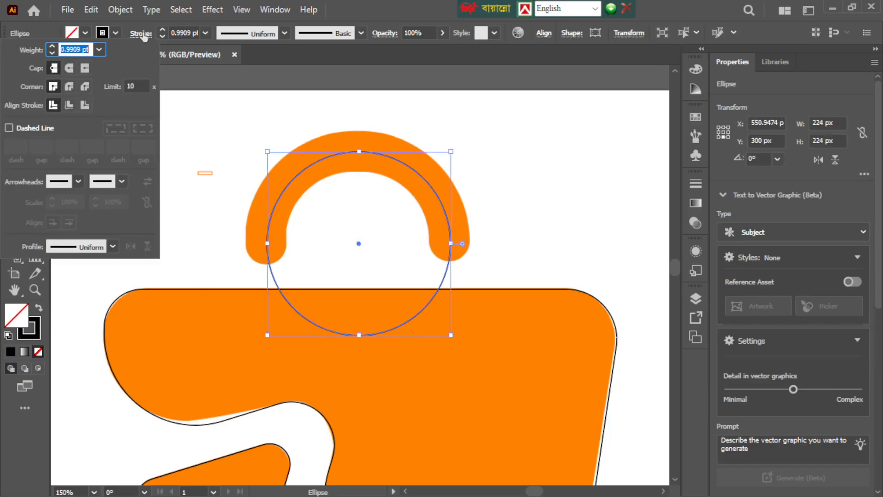
left_click(69, 69)
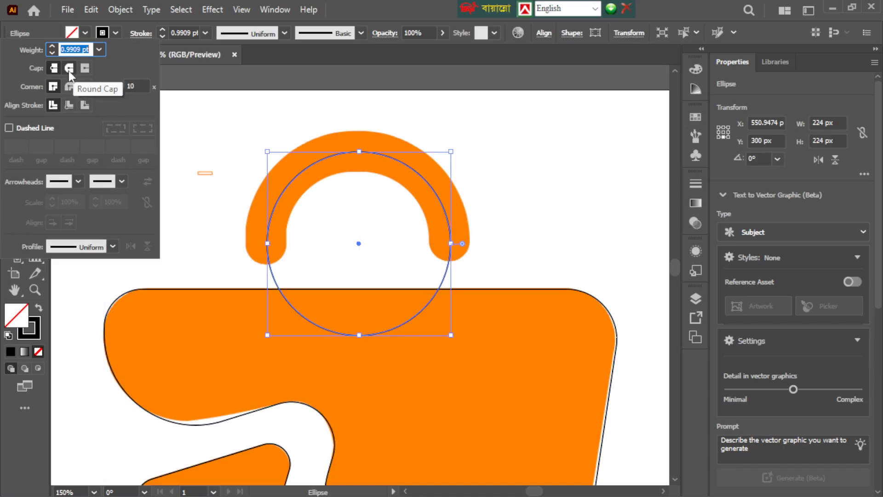
left_click(163, 29)
left_click(164, 29)
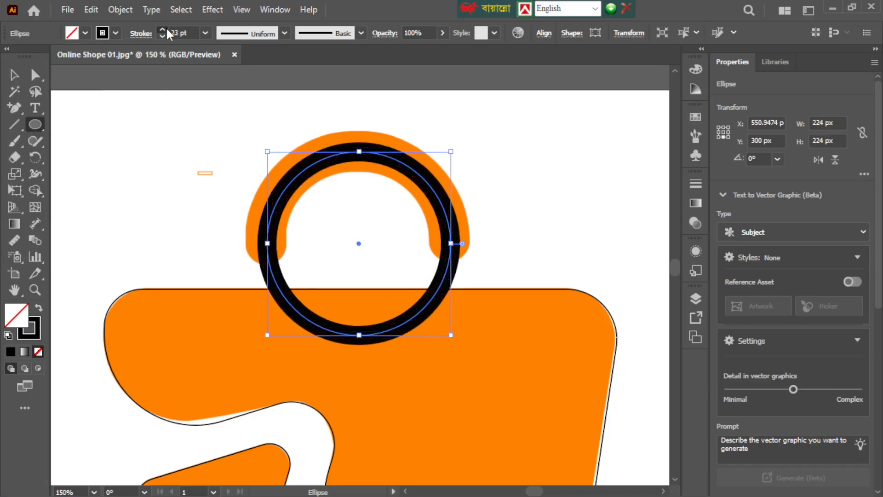
left_click(166, 29)
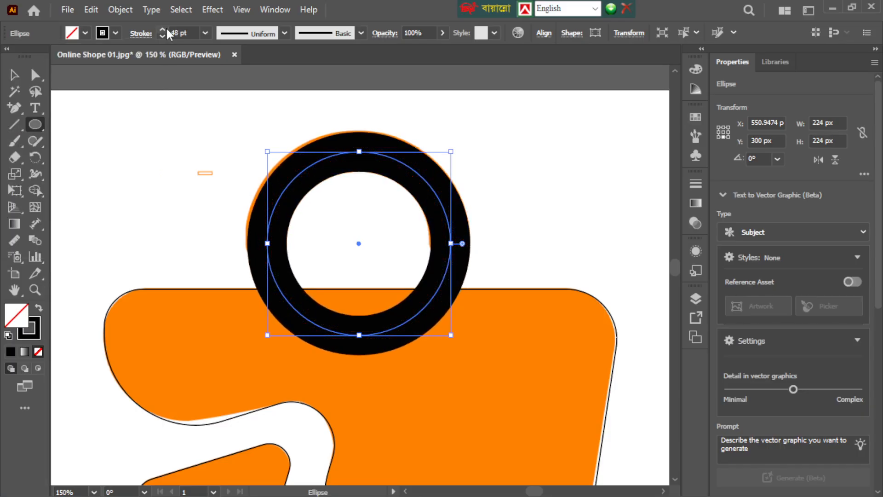
Nudge the handle circle 2 px left and 2 px up to align it with the orange arc
key("Up")
key("Left")
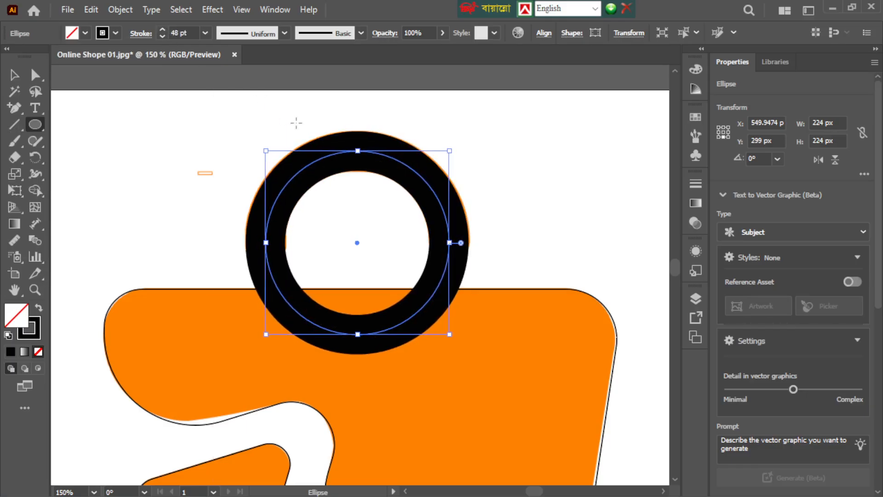
key("Left")
key("Up")
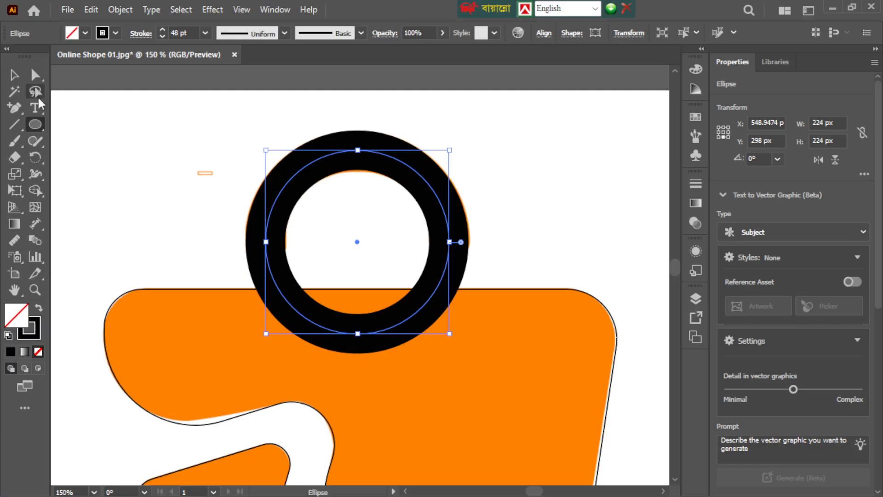
Delete the circle's lowest anchor point so only the upper half remains as the bag handle, and deselect it
left_click(39, 78)
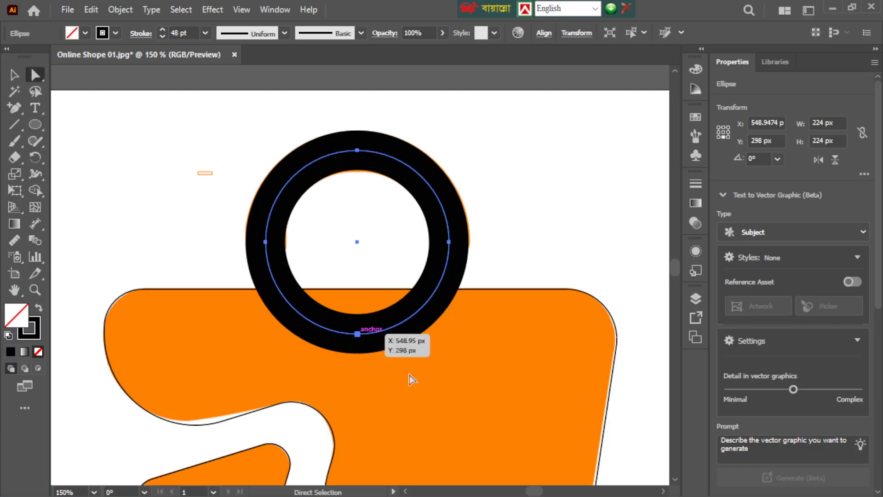
left_click(358, 333)
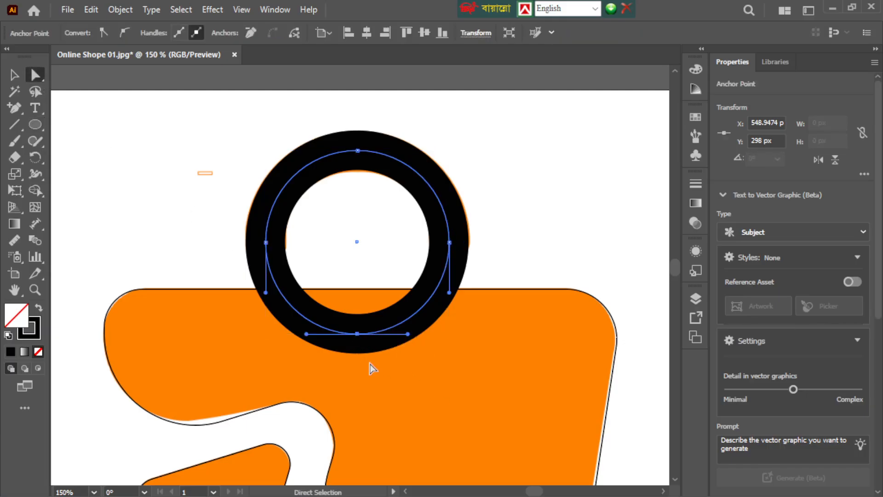
key("Delete")
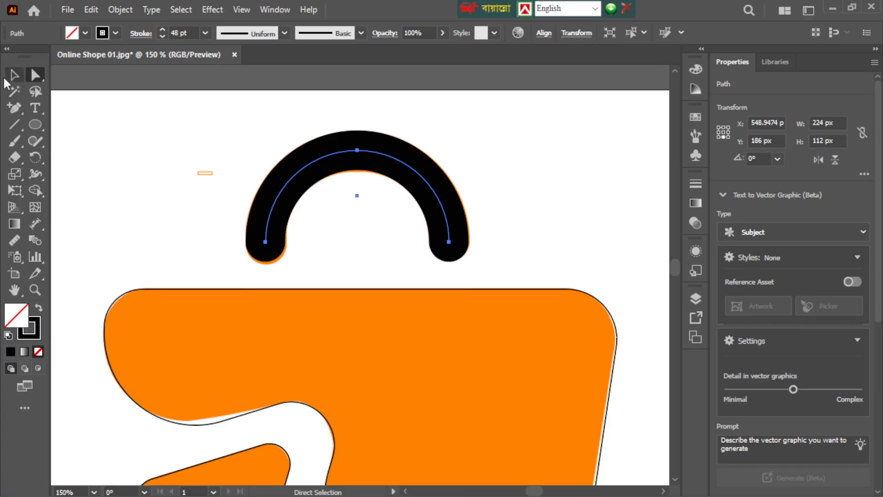
left_click(20, 73)
left_click(263, 121)
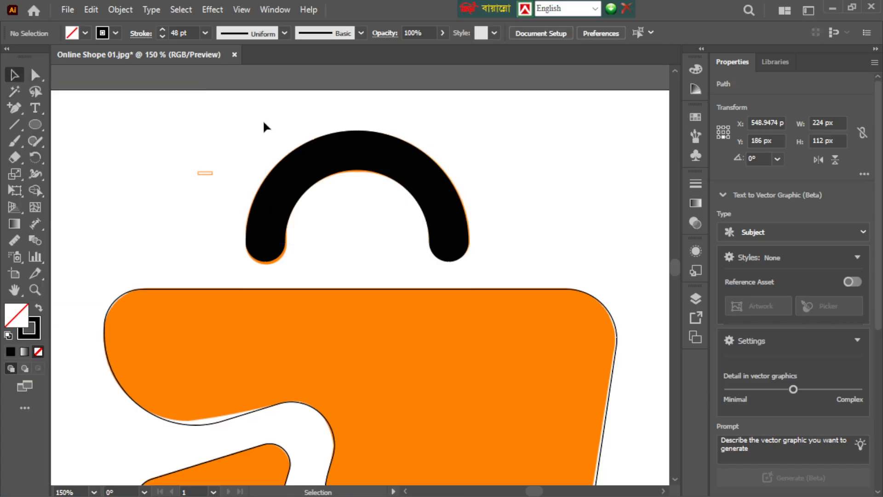
Expand the handle arc's fill and stroke into a filled shape and deselect it
left_click(308, 173)
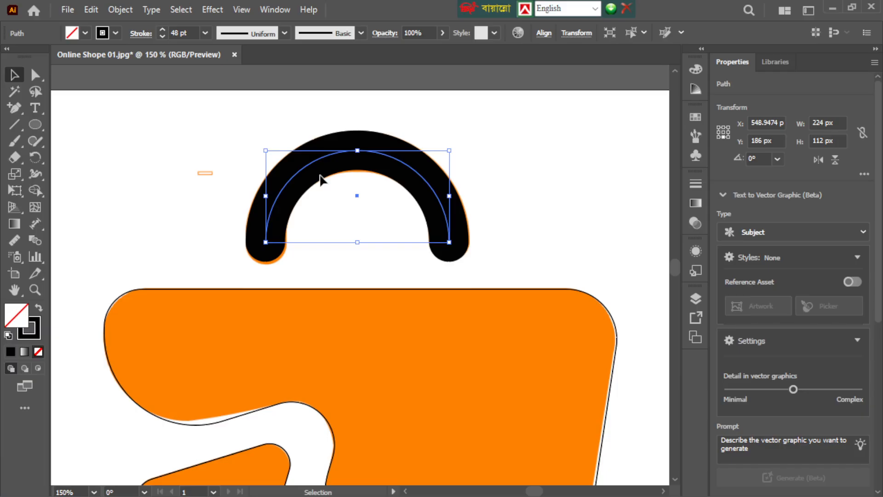
left_click(91, 10)
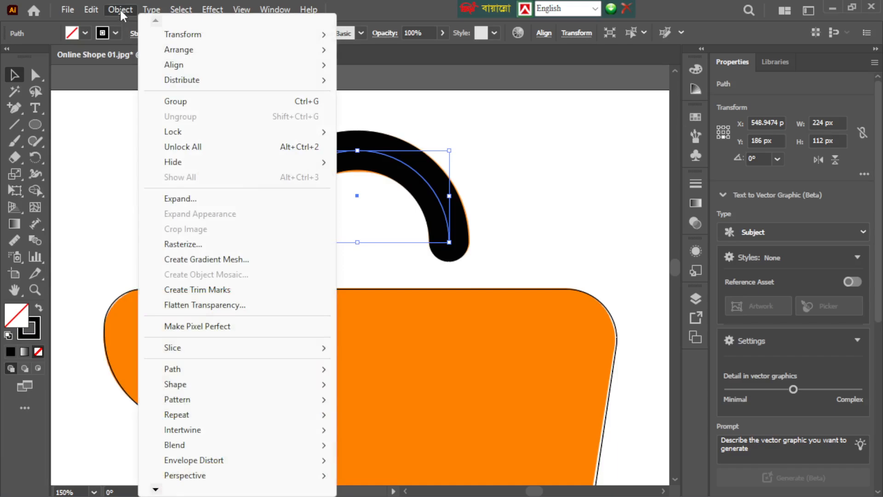
left_click(120, 10)
left_click(121, 10)
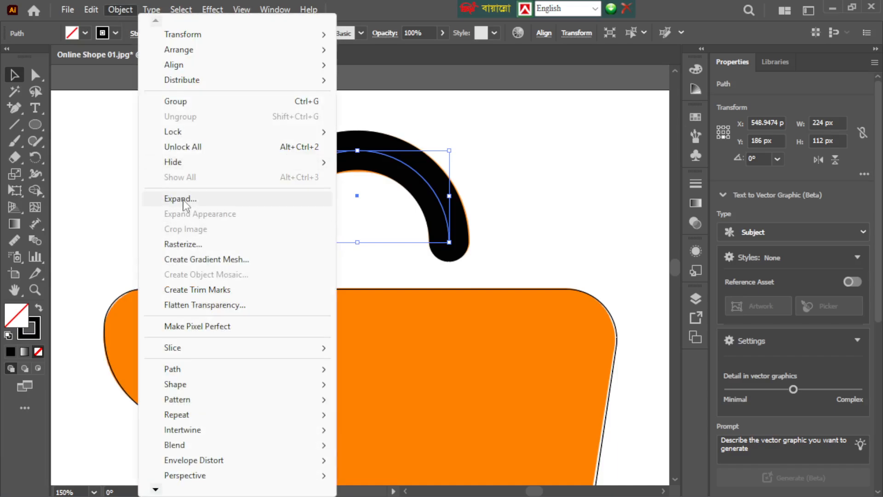
left_click(180, 199)
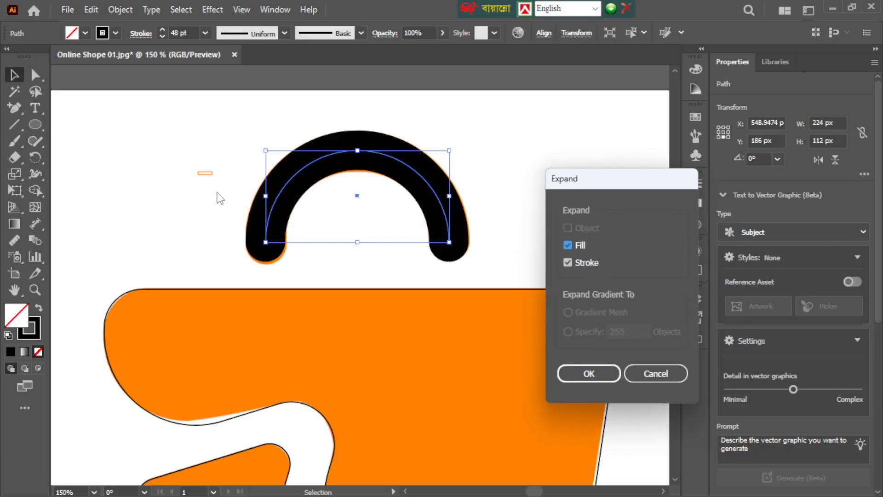
left_click(589, 373)
left_click(516, 203)
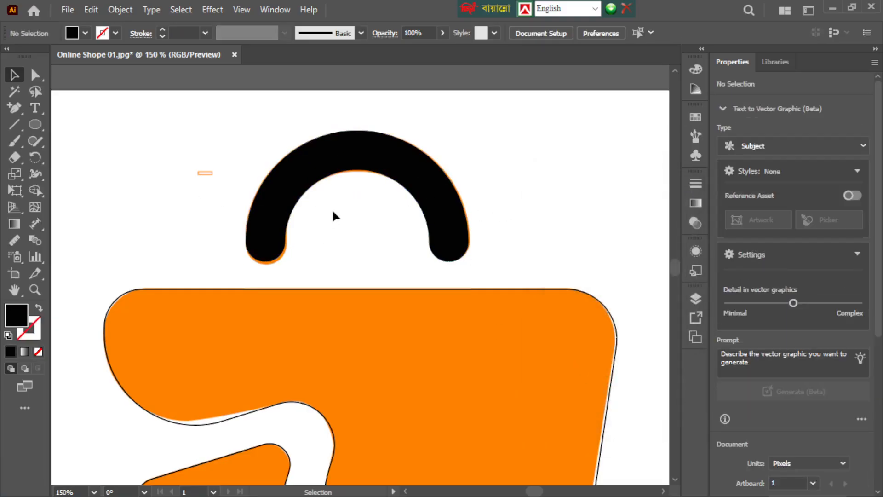
Draw a black filled circle about 69 px in diameter over the left orange wheel below the bag
scroll(335, 214, "down", 3)
left_click(271, 163)
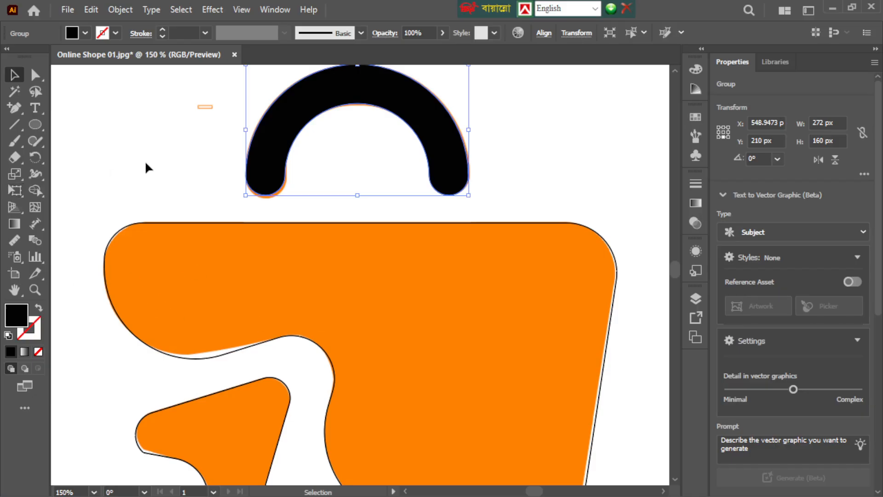
scroll(190, 197, "down", 2)
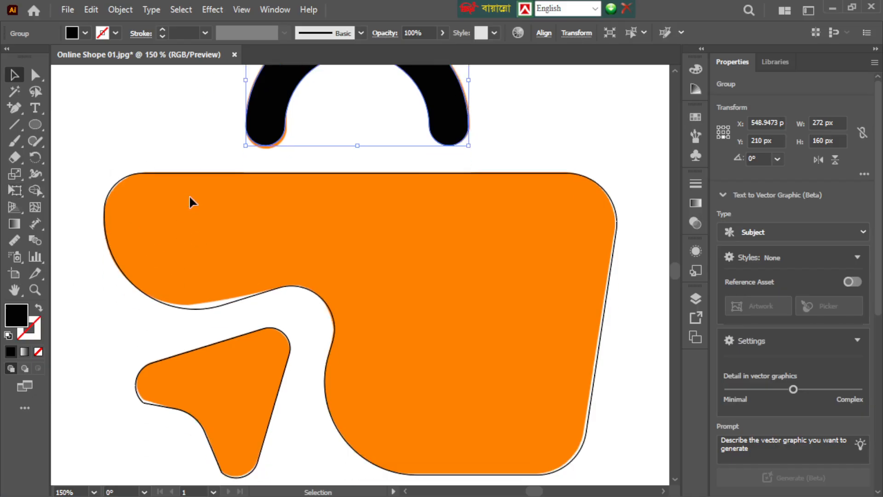
left_click(570, 133)
scroll(533, 241, "down", 12)
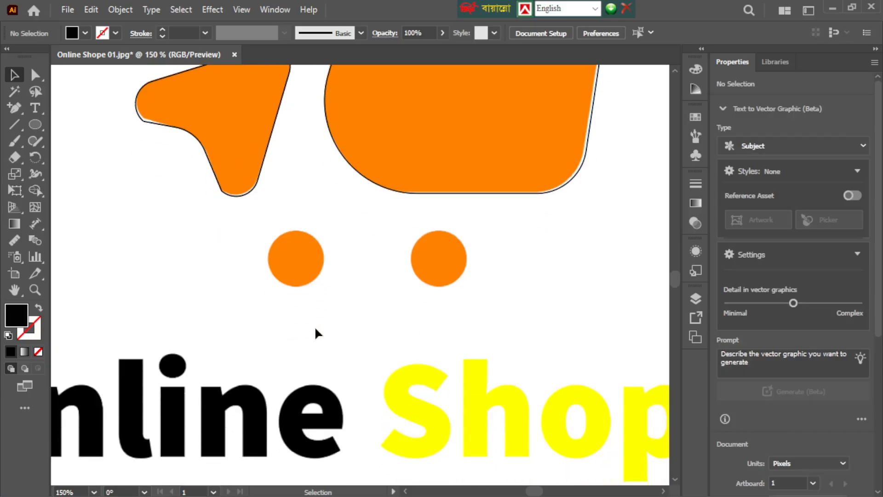
left_click(39, 123)
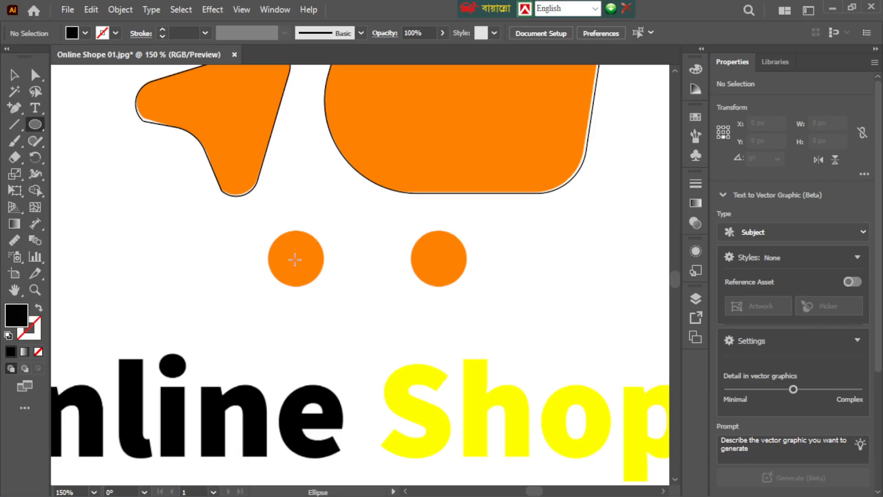
left_click_drag(295, 260, 311, 287)
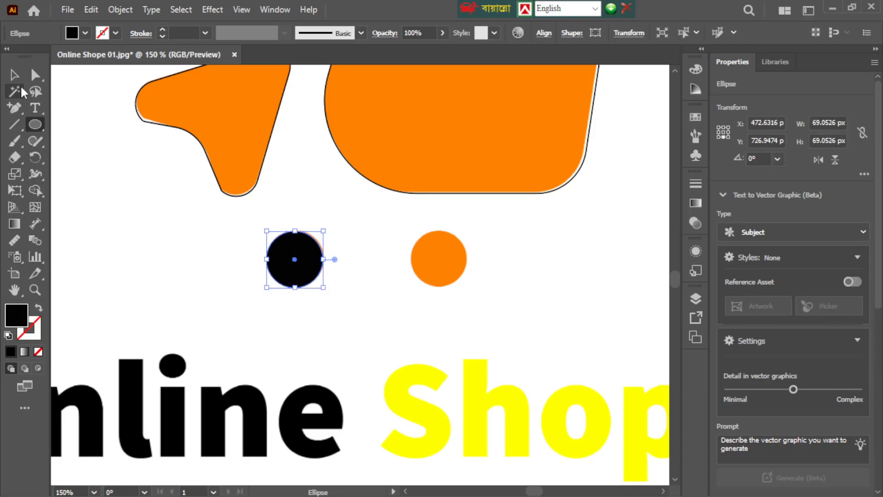
Duplicate the black circle onto the right orange wheel, and nudge the original 1 px right and 1 px up
left_click(13, 74)
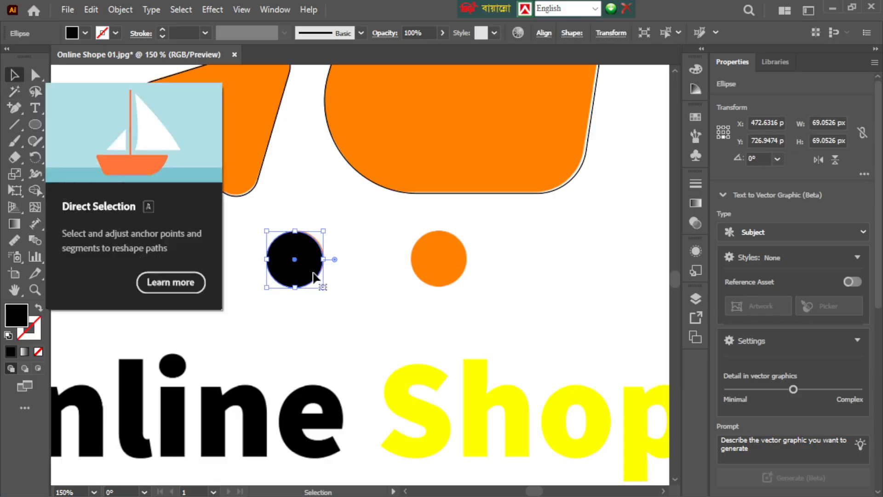
left_click_drag(313, 276, 457, 275)
left_click(374, 310)
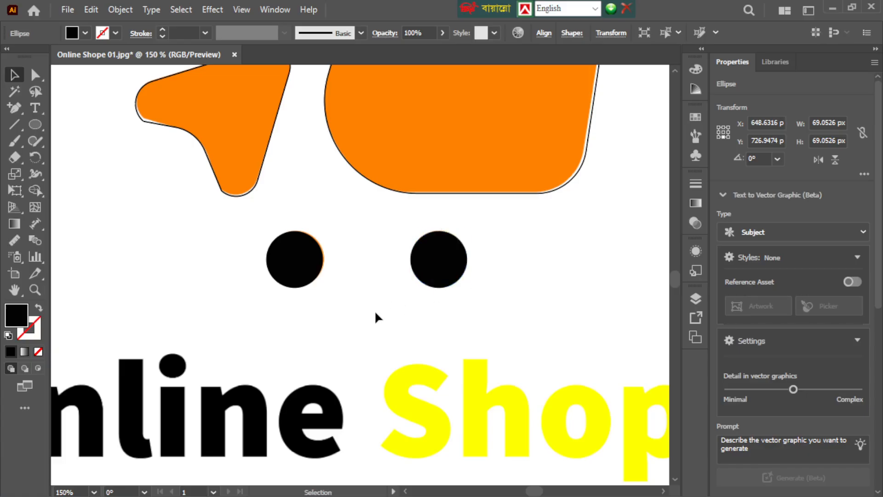
left_click(310, 279)
key("Right")
key("Up")
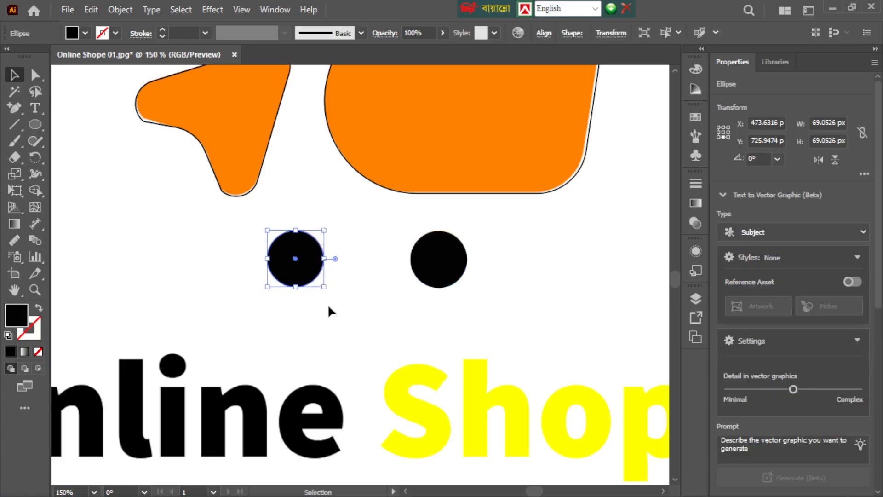
left_click(557, 322)
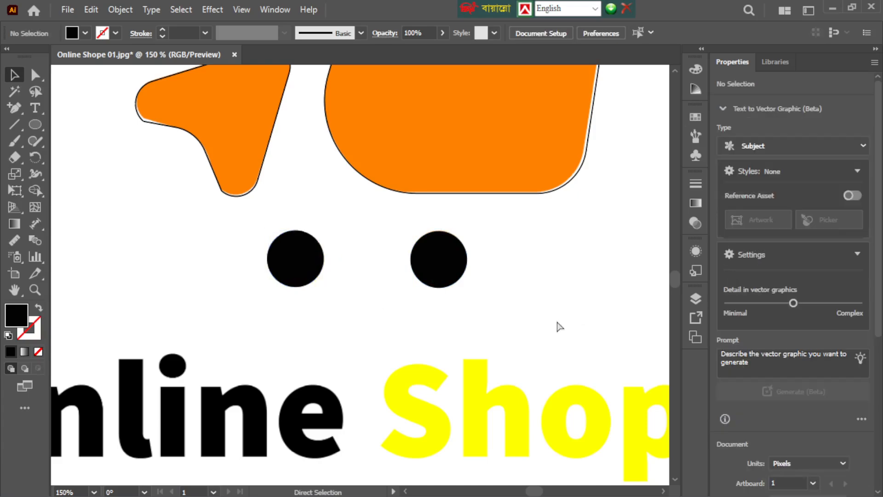
Create an area text frame about 758 × 231 px over the original wordmark and set its font size to 72 pt
key("ctrl+0")
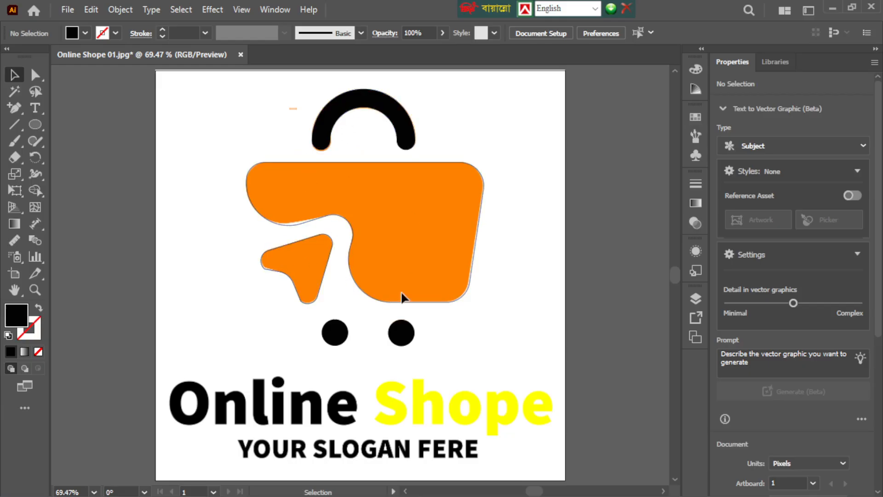
scroll(466, 341, "down", 1)
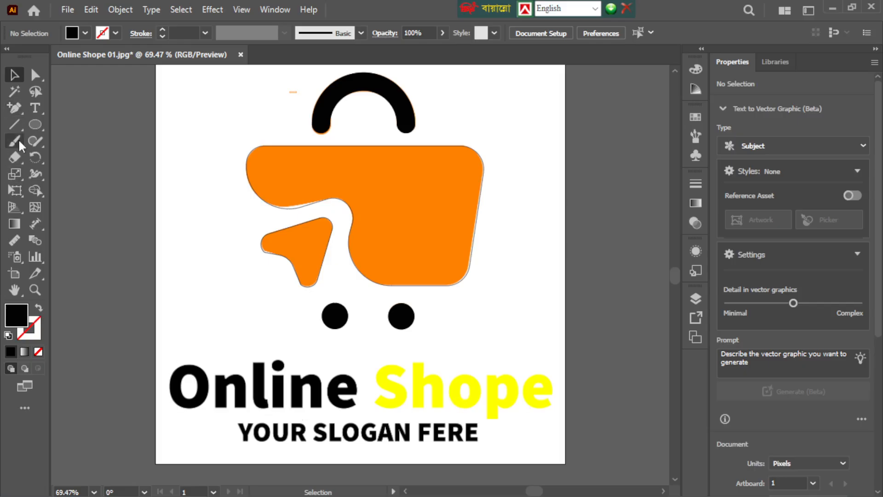
left_click(33, 108)
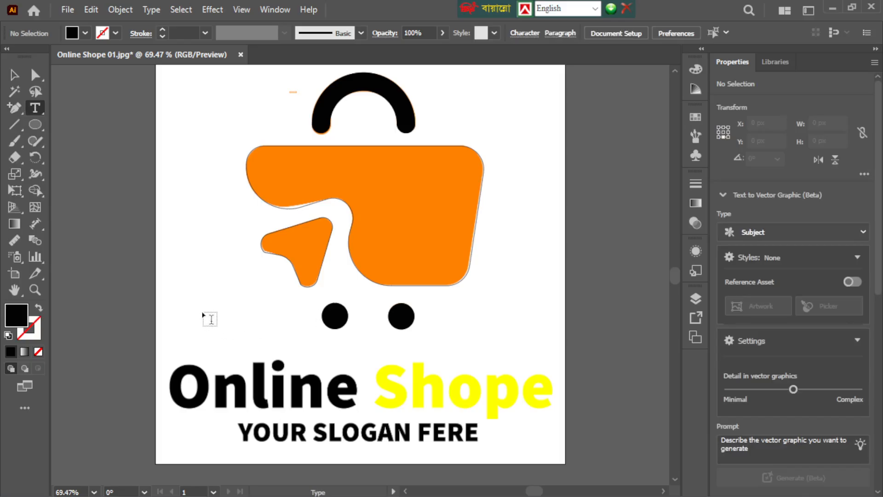
left_click_drag(202, 312, 490, 398)
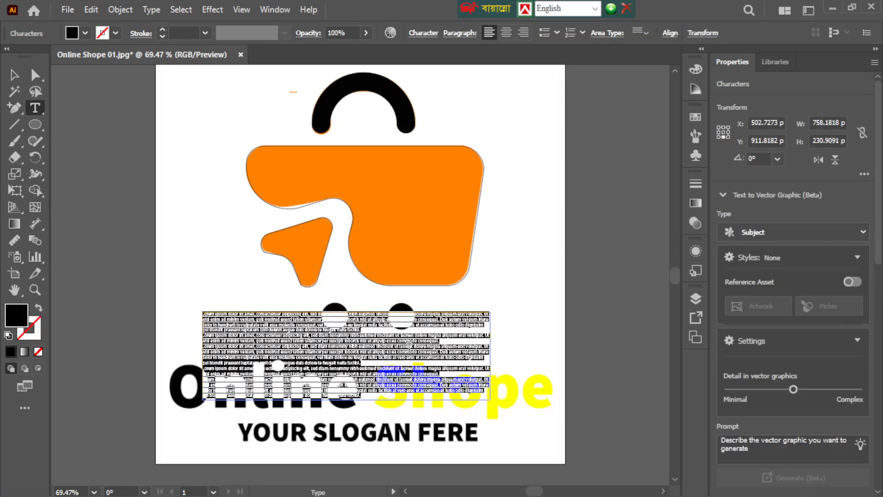
scroll(762, 239, "down", 5)
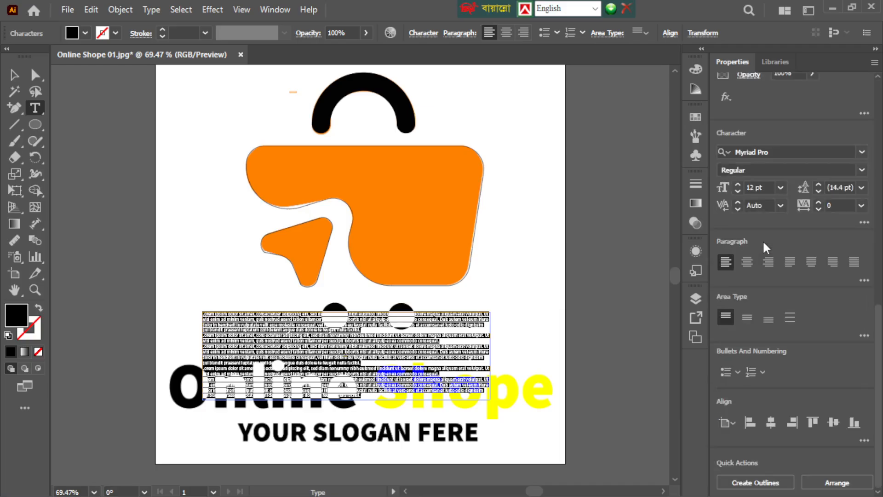
left_click(779, 188)
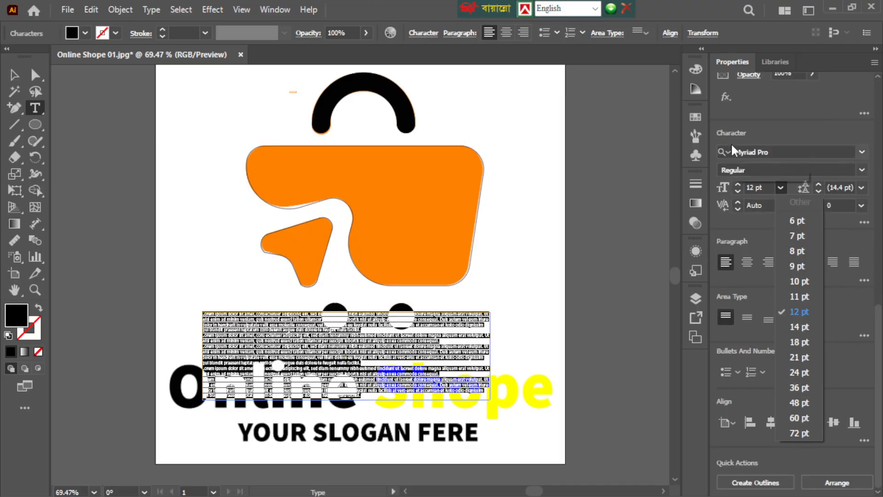
left_click(798, 432)
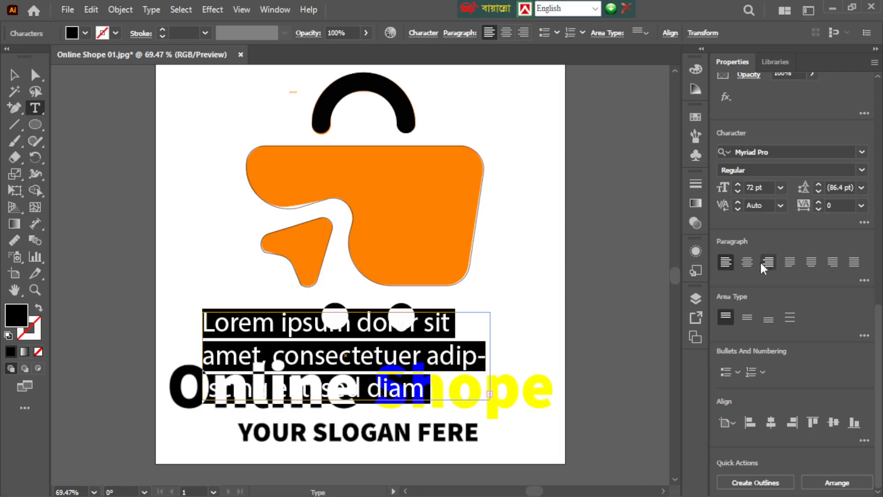
Set the frame's font to Montserrat Bold and replace the placeholder text with "Online Shope"
left_click(792, 153)
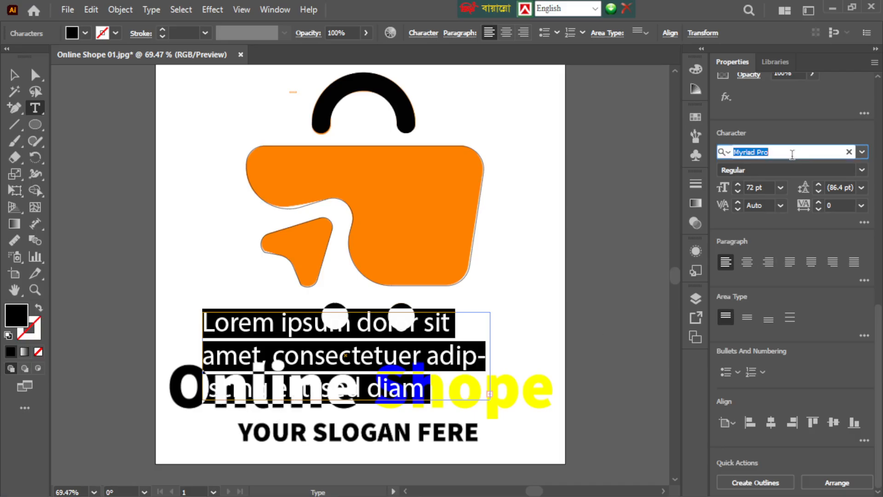
type("Mont")
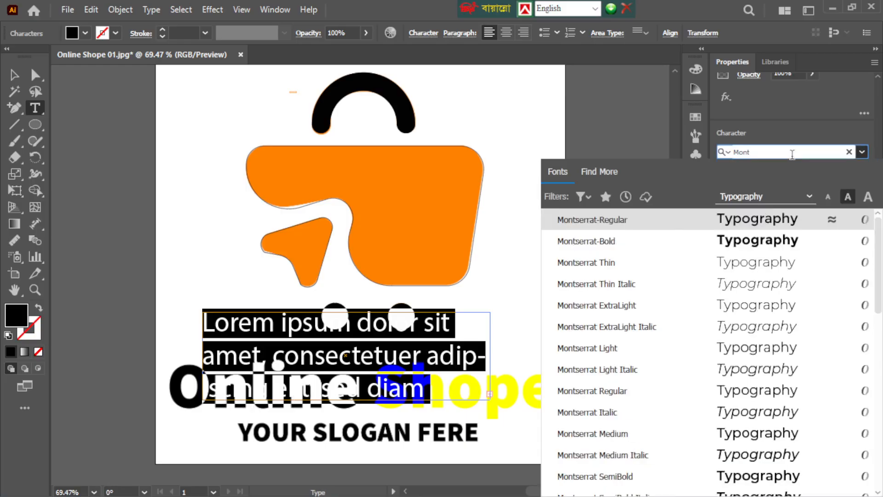
left_click(598, 241)
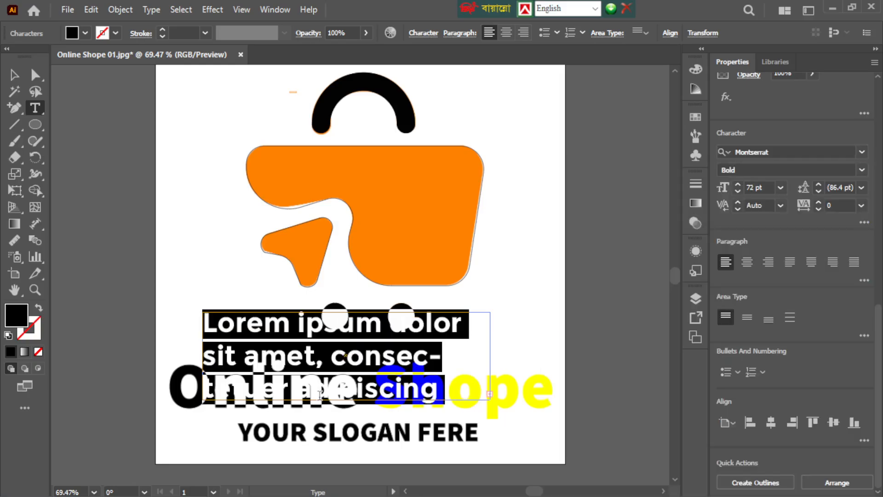
type("Online ")
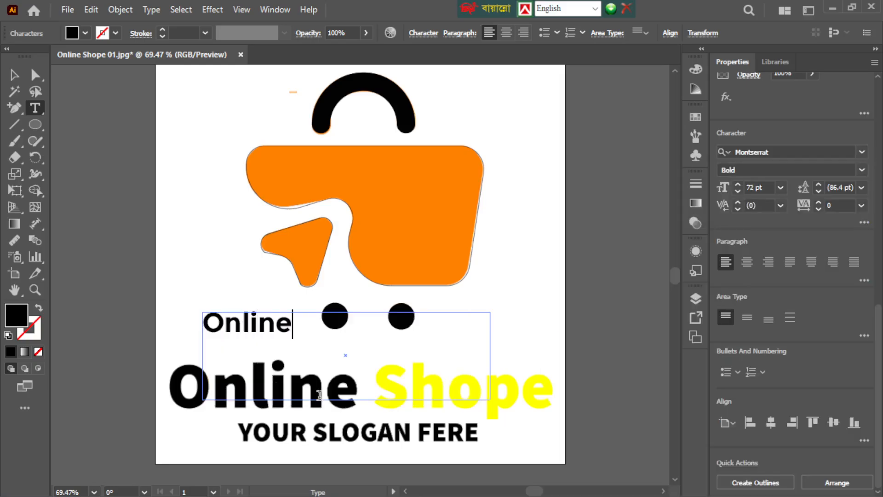
type("Shope")
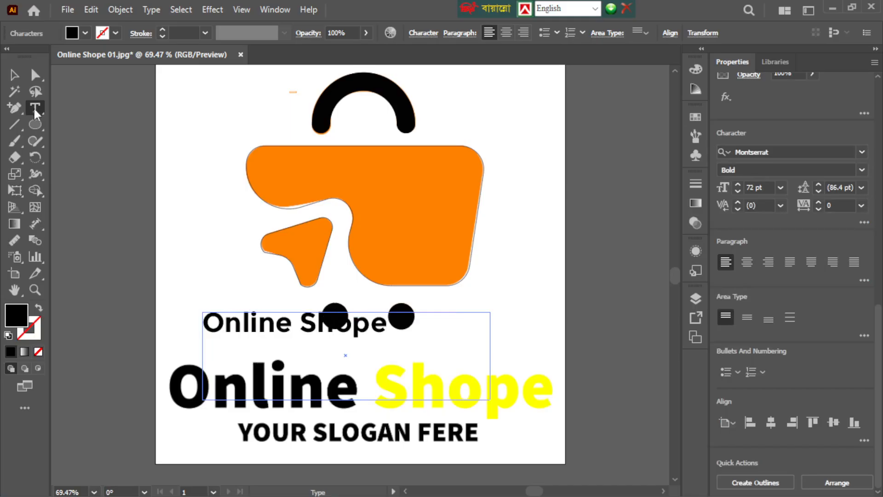
Recolor the word "Shope" in the new text to bright yellow, matching the original wordmark
left_click(14, 74)
double_click(385, 324)
left_click_drag(386, 324, 300, 326)
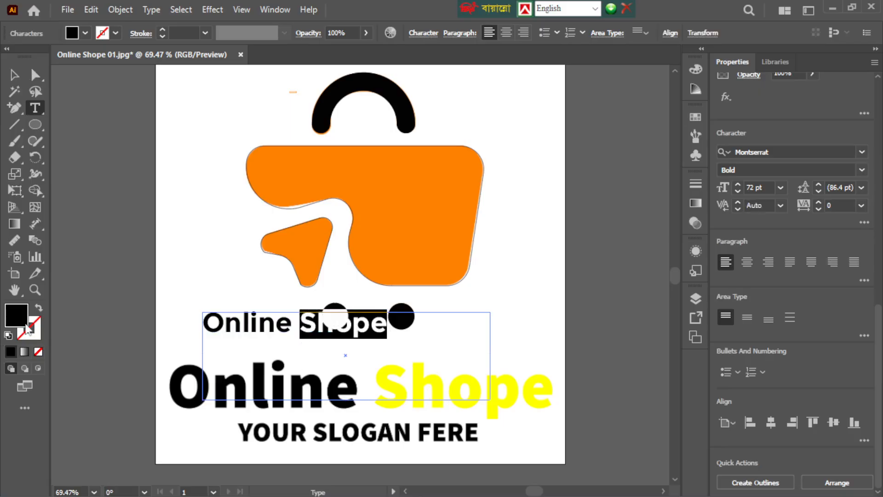
double_click(20, 317)
left_click(625, 269)
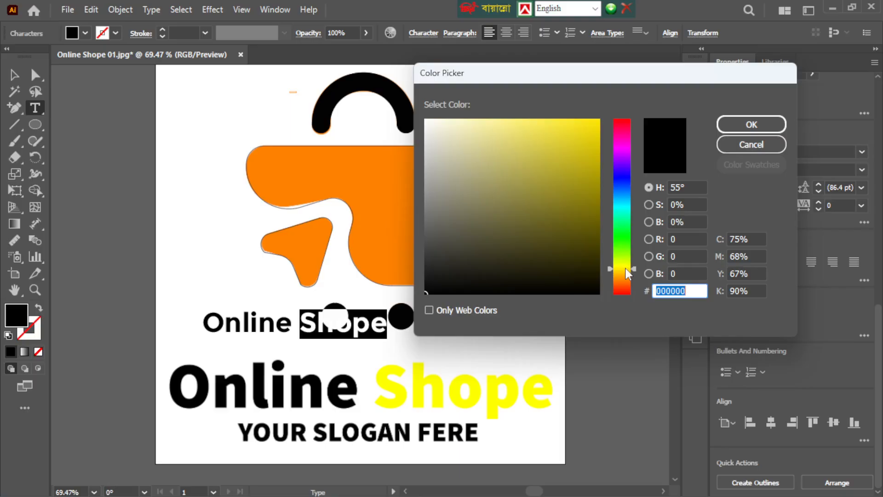
left_click(624, 264)
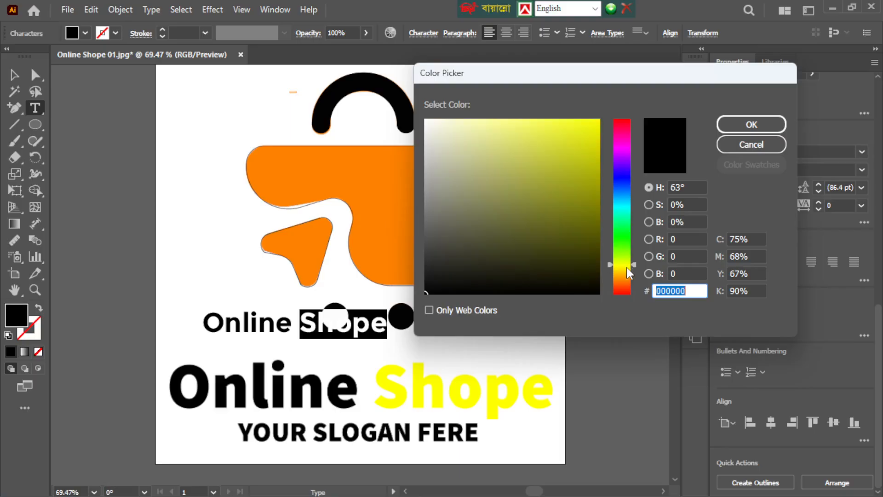
left_click_drag(624, 265, 625, 266)
left_click(599, 121)
left_click(747, 125)
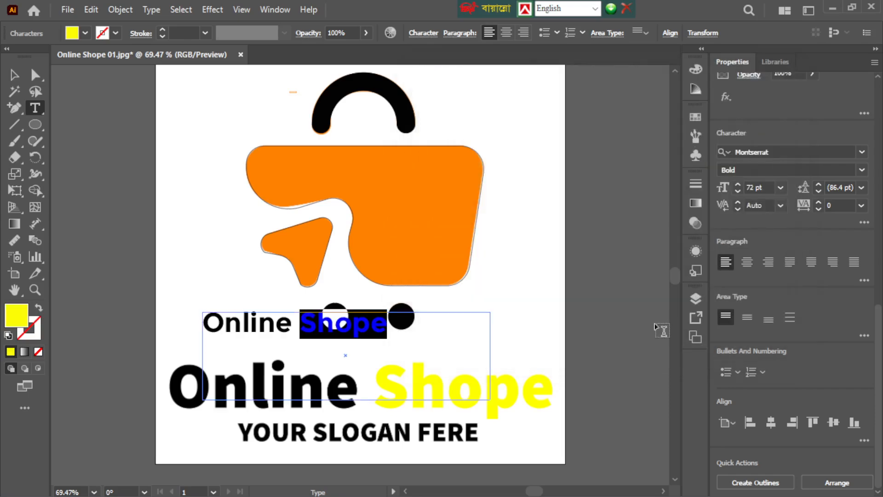
left_click(14, 75)
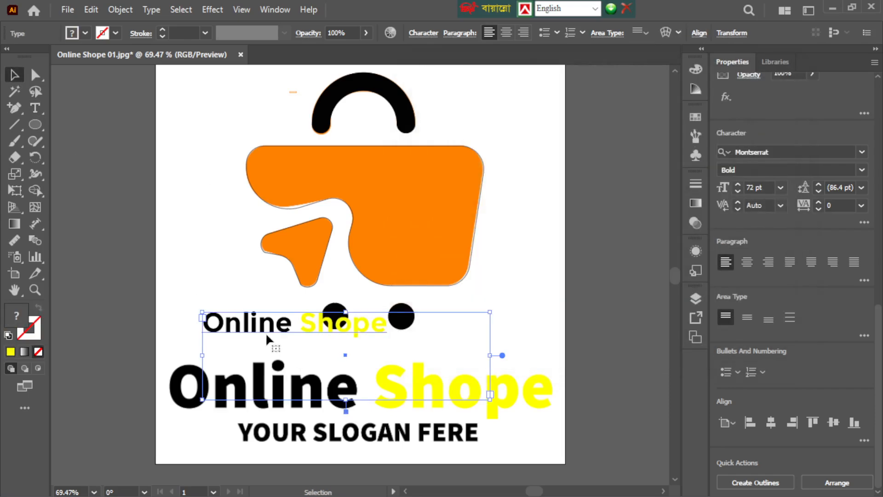
Enlarge the new text to 112 pt, place it over the original wordmark, and widen its frame to the wordmark's full width
left_click_drag(275, 334, 316, 349)
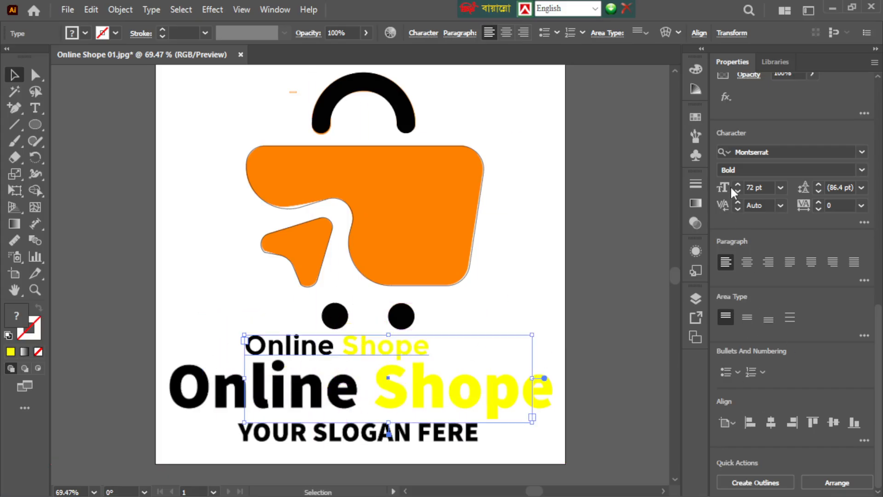
left_click_drag(736, 183, 736, 184)
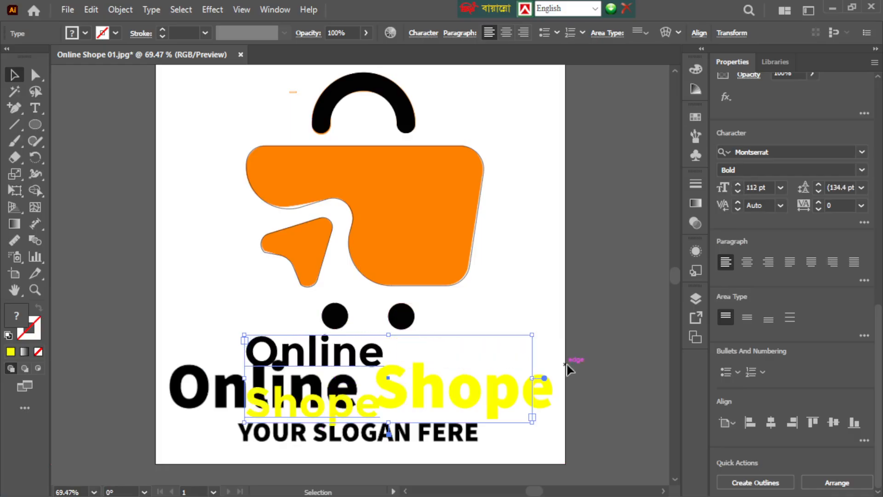
left_click_drag(533, 377, 564, 376)
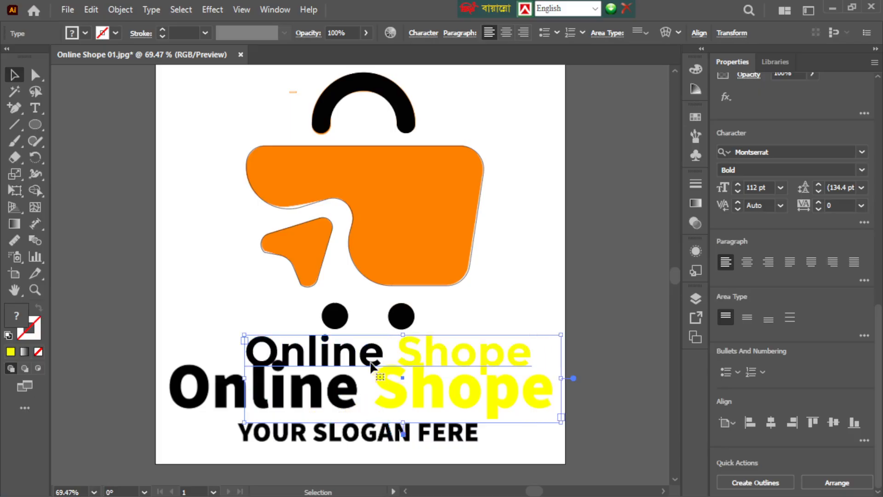
left_click_drag(361, 338, 284, 368)
left_click_drag(486, 409, 552, 407)
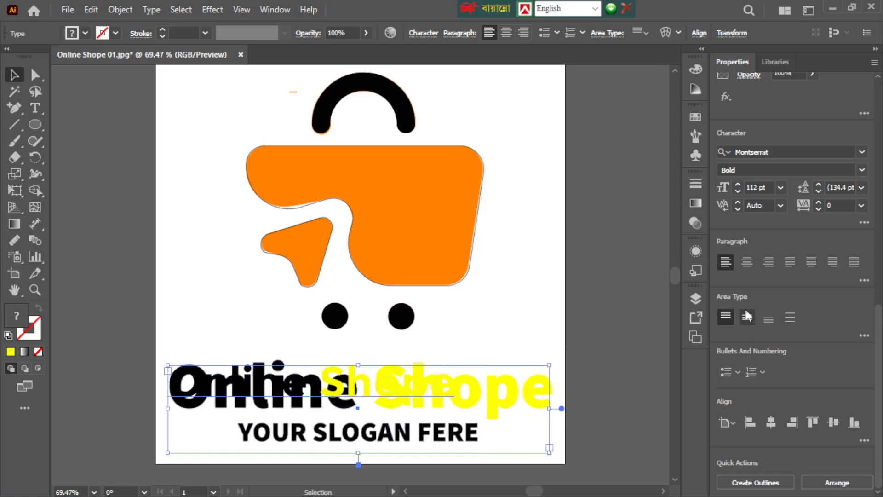
Increase the "Online Shope" text size to 150 pt to match the original wordmark's width, and deselect it
left_click(740, 183)
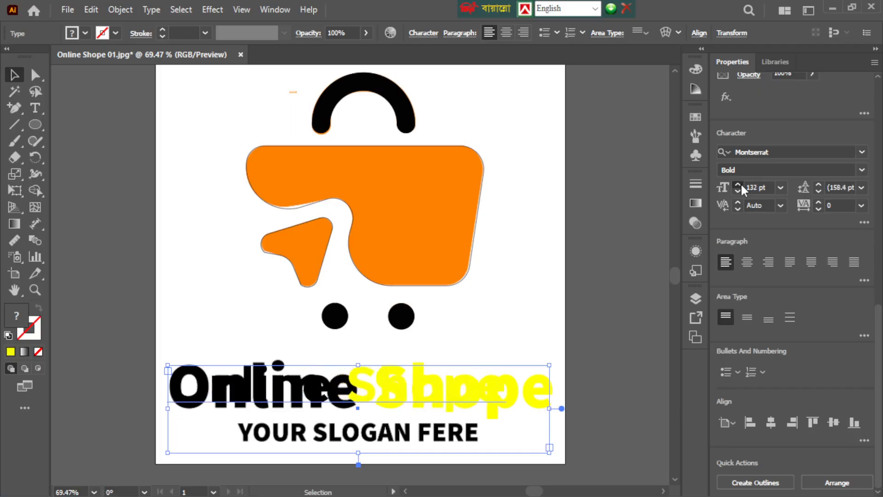
left_click(741, 183)
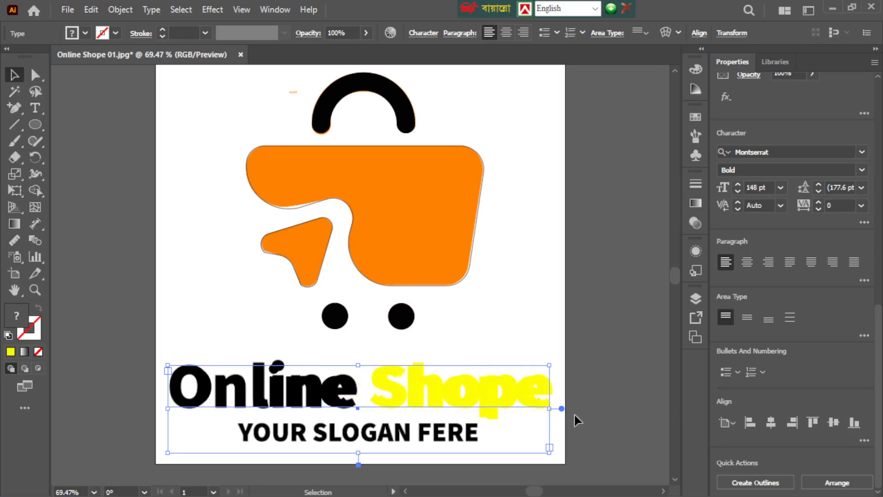
left_click(738, 183)
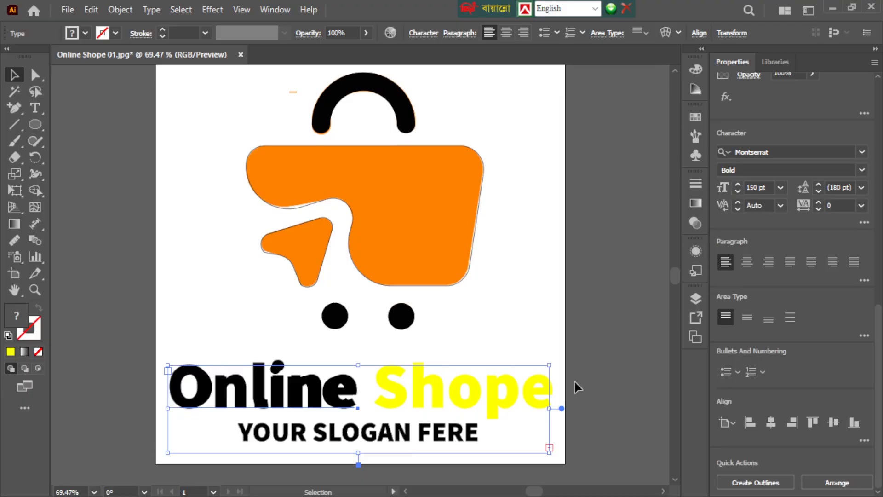
scroll(575, 382, "down", 2)
left_click(625, 323)
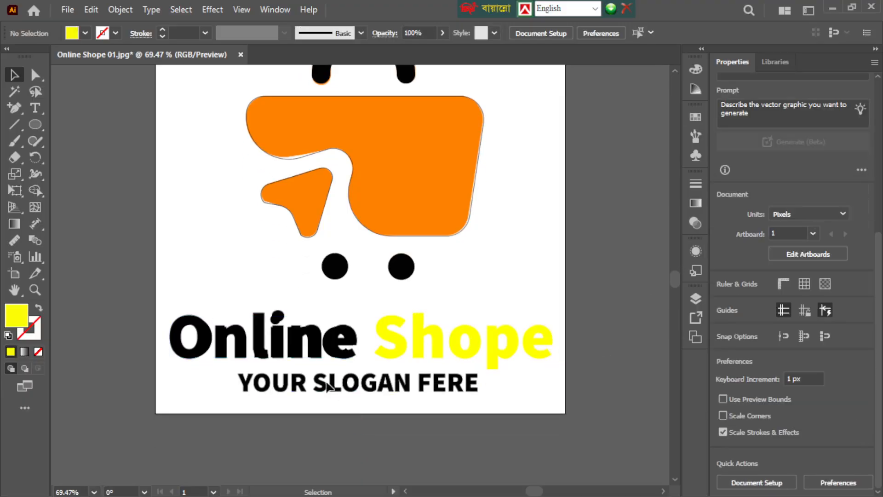
Convert the "Online Shope" text to outlines and deselect it
left_click(328, 353)
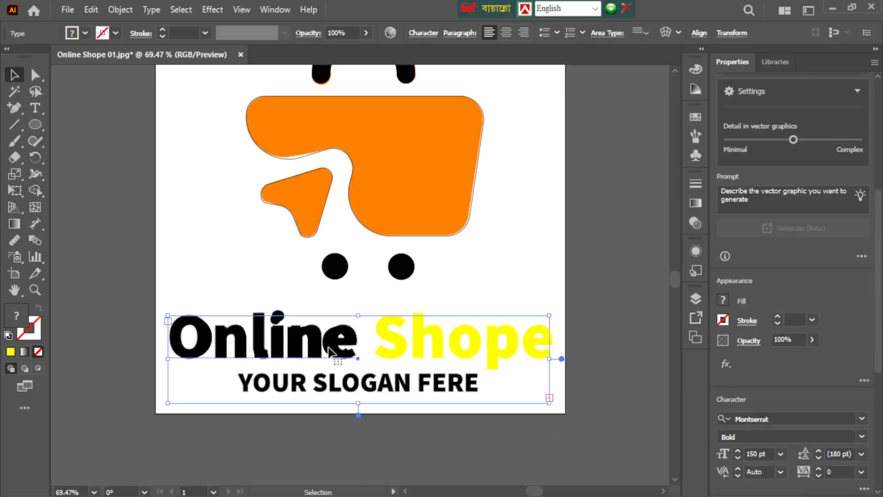
mouse_move(328, 352)
left_mouse_down()
mouse_move(327, 366)
mouse_move(326, 350)
left_mouse_up()
right_click(326, 351)
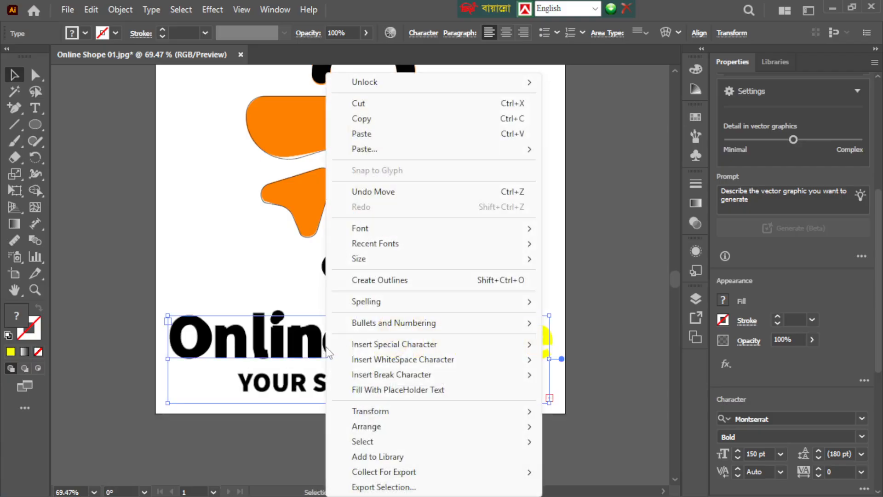
left_click(372, 279)
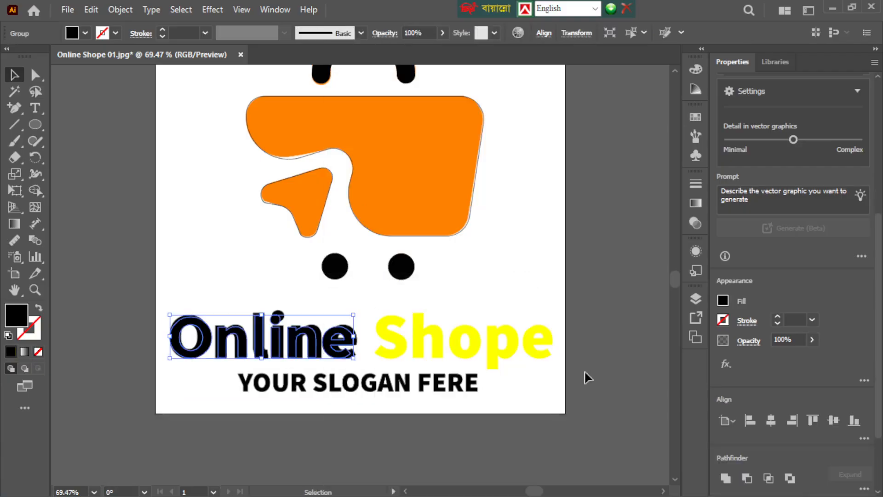
left_click(601, 380)
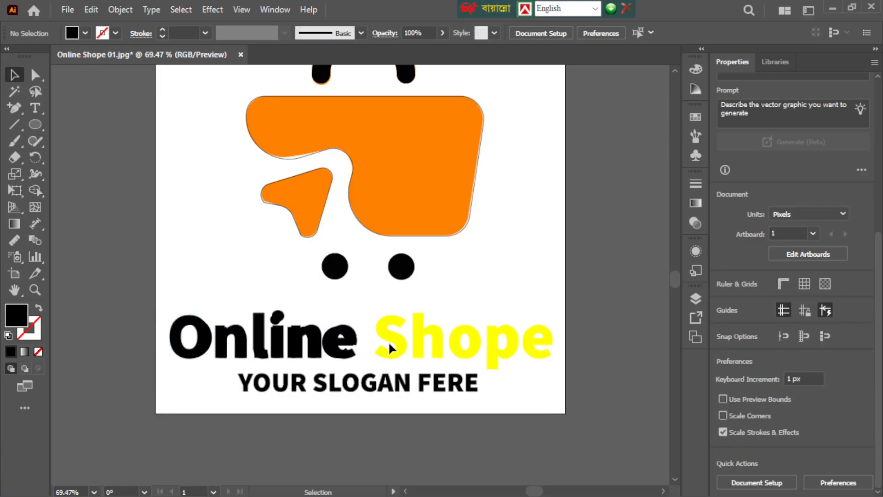
Move the outlined word "Online" up and to the left, away from the original wordmark
left_click(311, 345)
left_click(455, 343)
left_click_drag(307, 341, 252, 289)
left_click(387, 352)
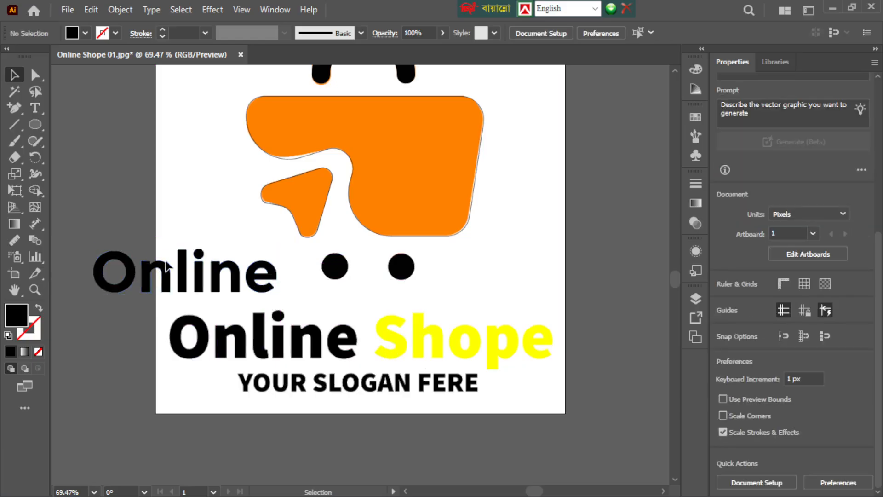
left_click_drag(191, 287, 212, 271)
Undo the move of "Online" and the conversion of the wordmark text to outlines
key("ctrl+z")
key("ctrl+z")
key("ctrl+z")
key("ctrl+z")
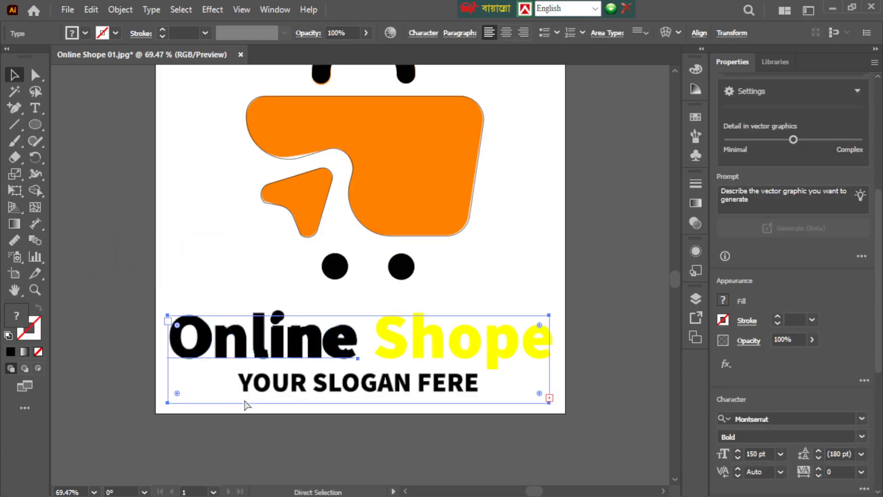
left_click(246, 405)
Undo the recent size increases of the "Online Shope" text, back to 144 pt
key("ctrl+z")
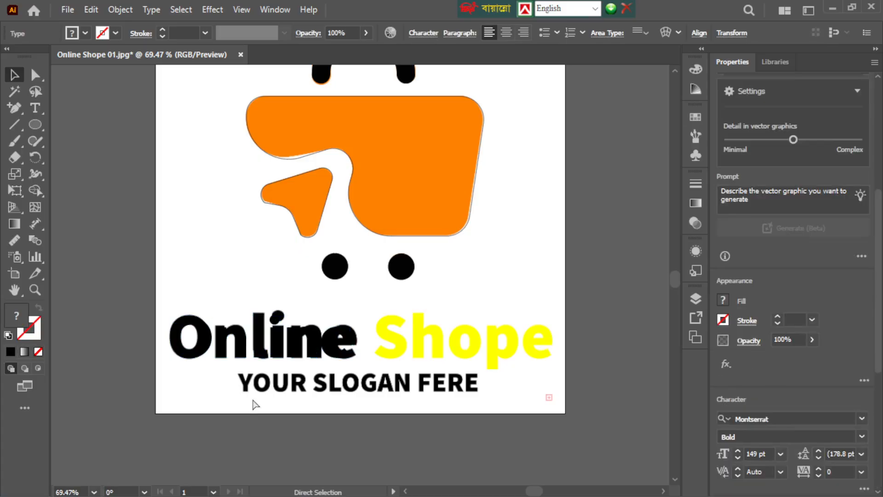
key("ctrl+z")
key("ctrl+z")
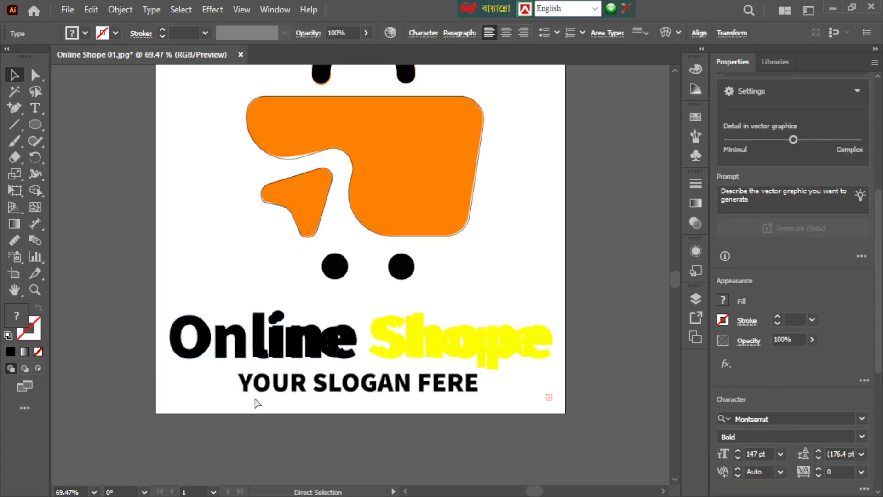
key("ctrl+z")
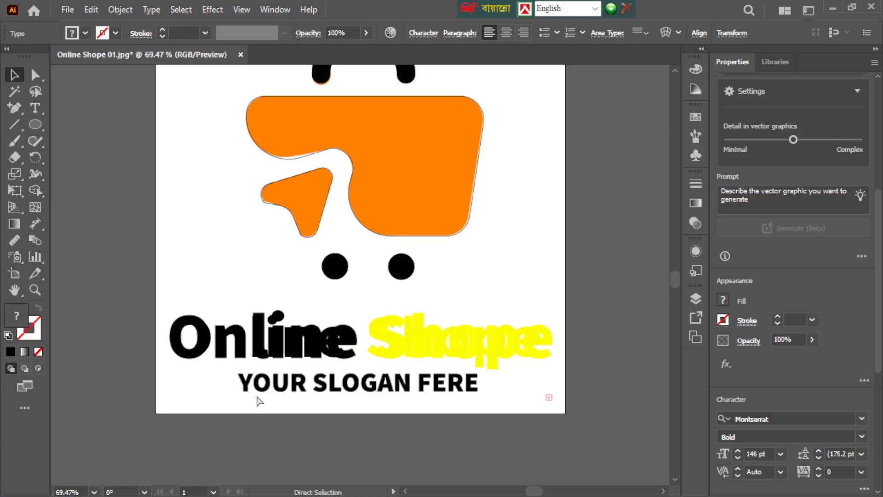
key("ctrl+z")
key("ctrl+z")
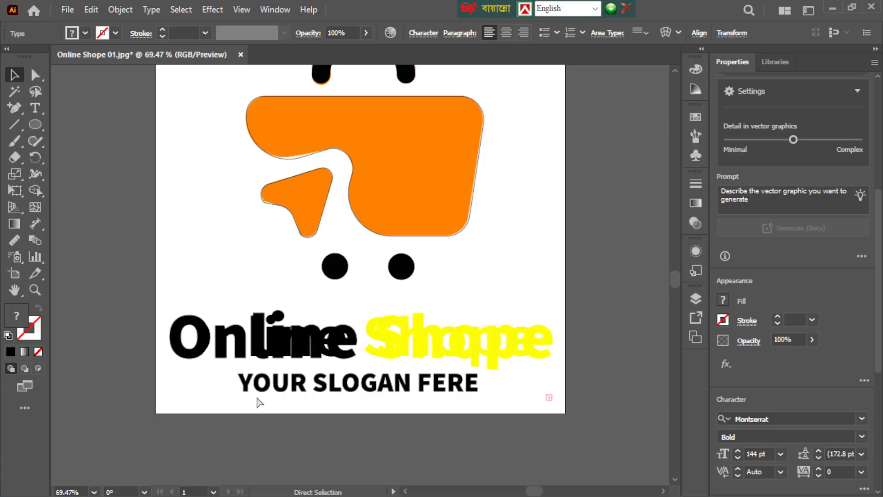
Move the "Online Shope" text above the original wordmark, set its size to 150 pt, and widen its frame to fit both words
left_click(249, 331)
left_click_drag(248, 331, 268, 250)
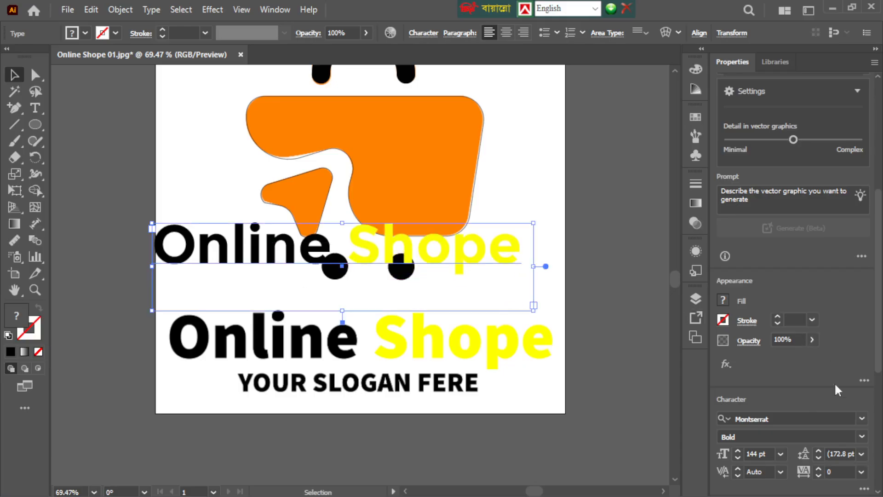
left_click(737, 451)
left_click(737, 451)
left_click(737, 452)
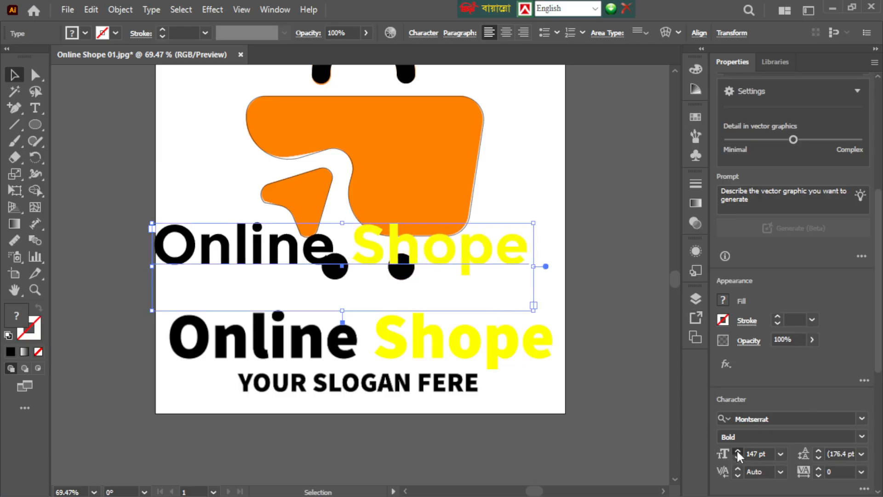
left_click(738, 451)
left_click(737, 451)
left_click(738, 451)
left_click(737, 451)
left_click(737, 451)
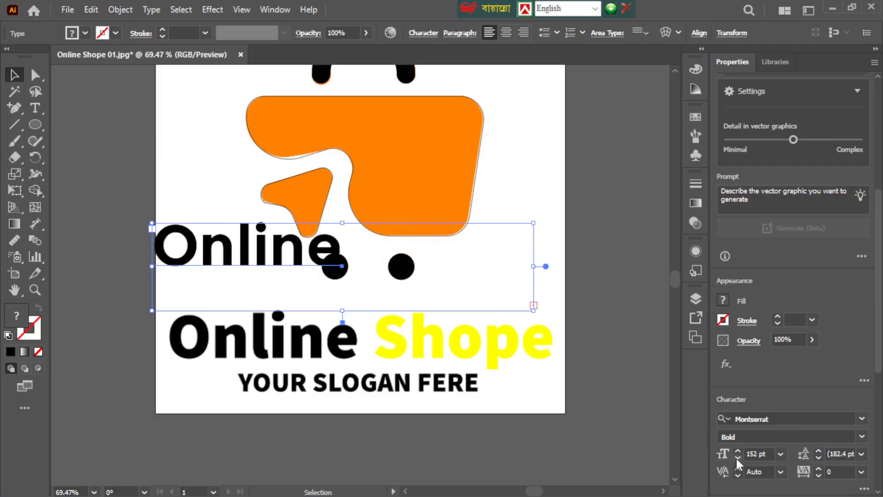
left_click(736, 457)
left_click(736, 457)
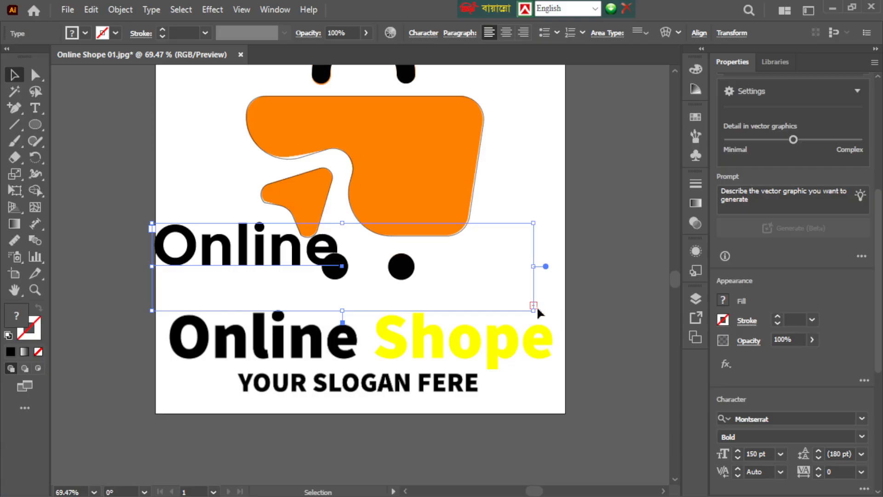
mouse_move(534, 267)
left_mouse_down()
mouse_move(560, 266)
mouse_move(550, 266)
left_mouse_up()
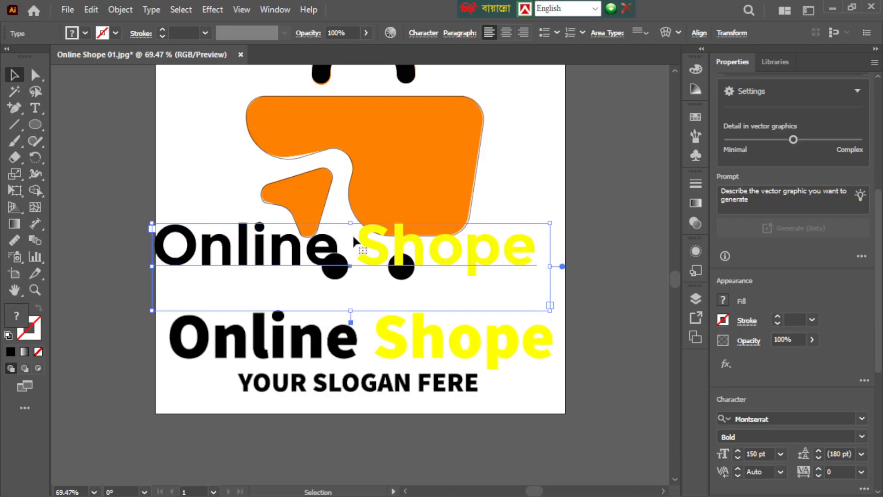
Convert the "Online Shope" text to outlines and place it over the original wordmark
right_click(296, 250)
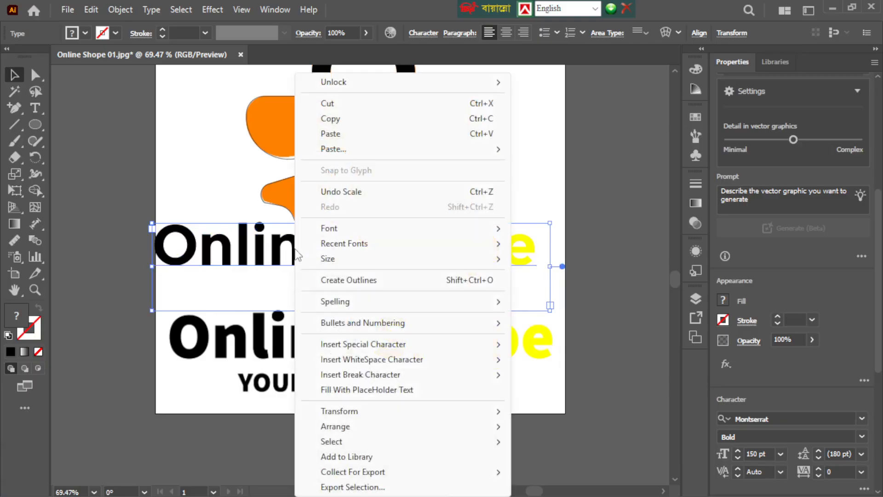
left_click(347, 281)
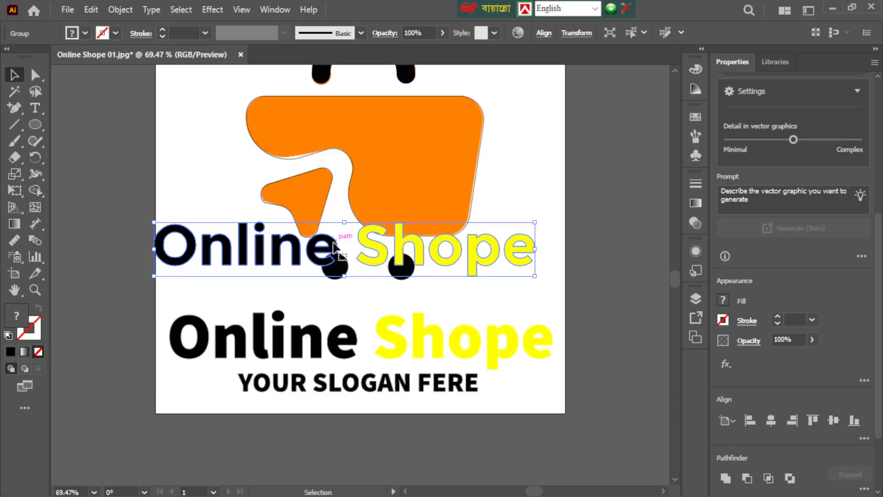
left_click_drag(336, 262, 349, 334)
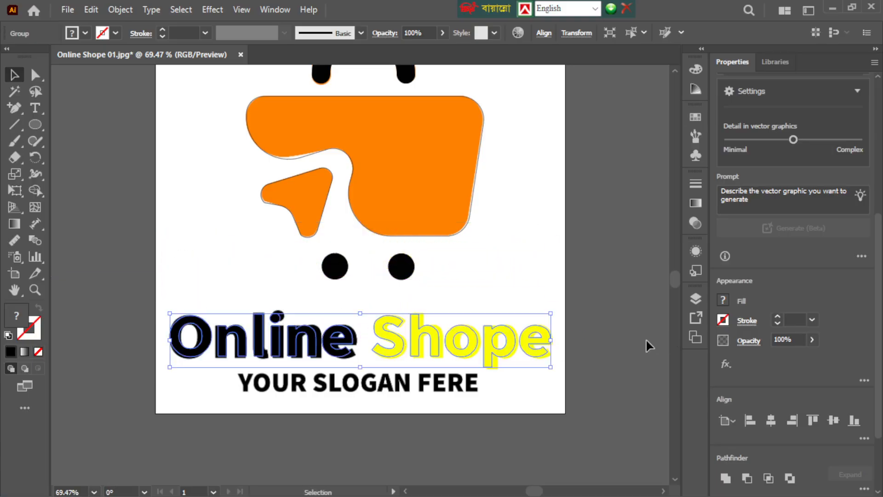
left_click(646, 341)
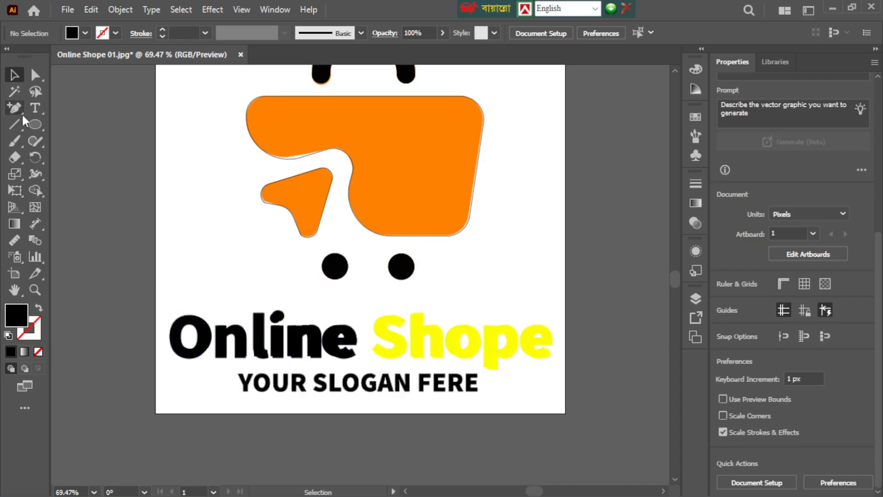
Add a text box over the original slogan containing "Your SLoganHere"
left_click(35, 107)
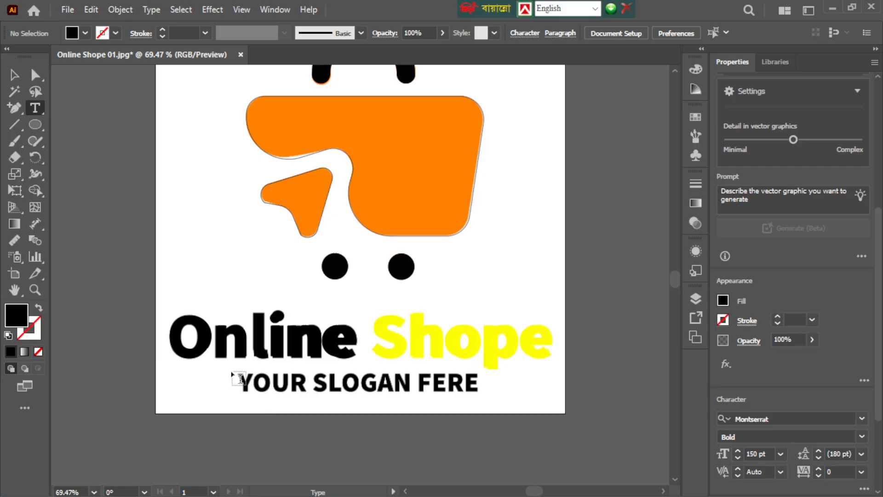
left_click_drag(232, 373, 494, 417)
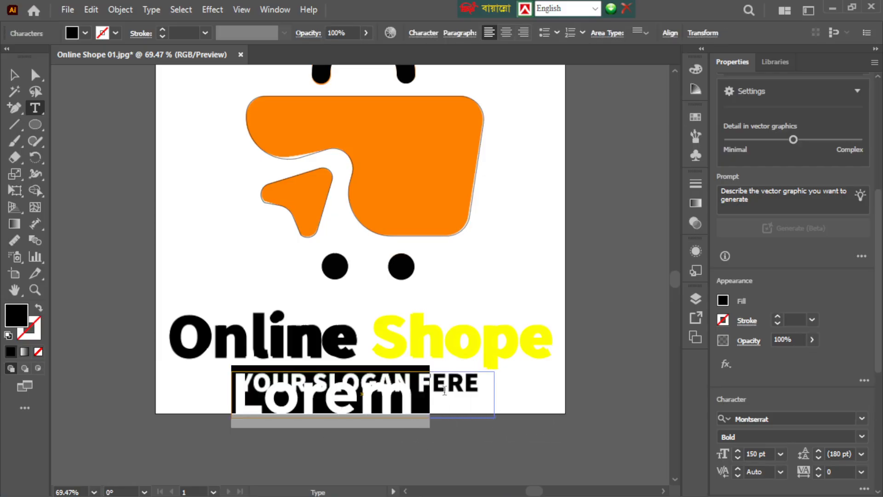
type("Your ")
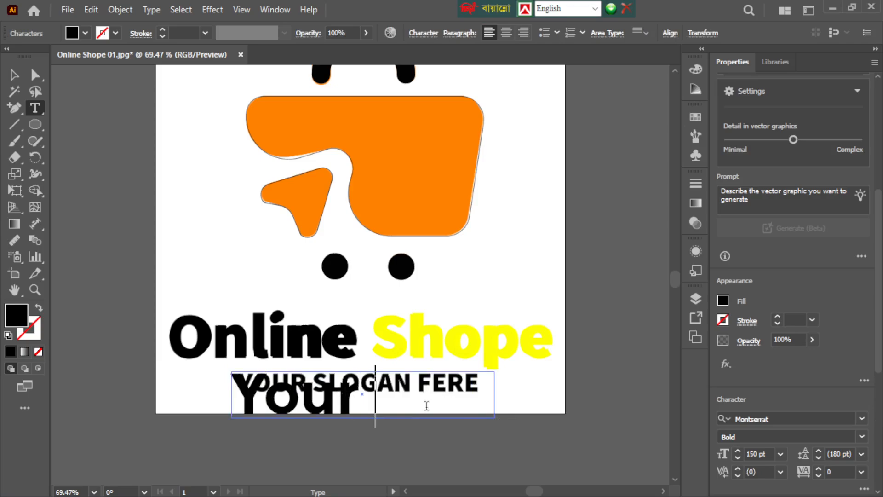
type("SLO")
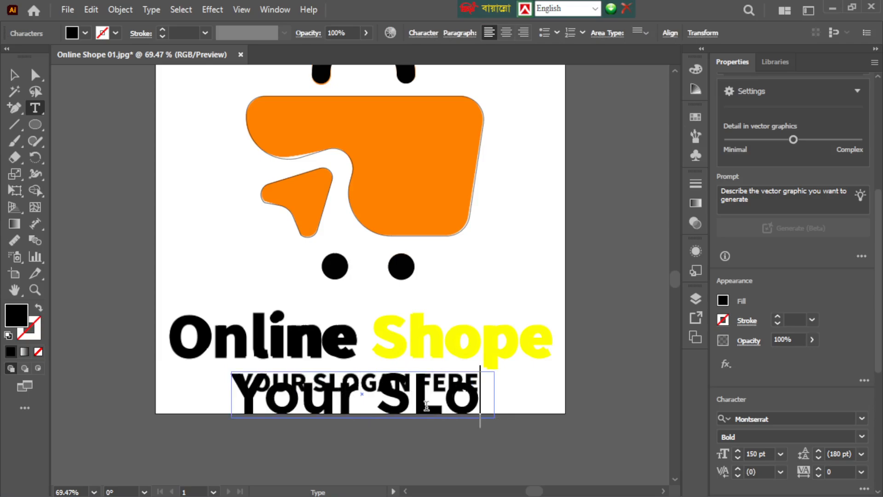
type("g")
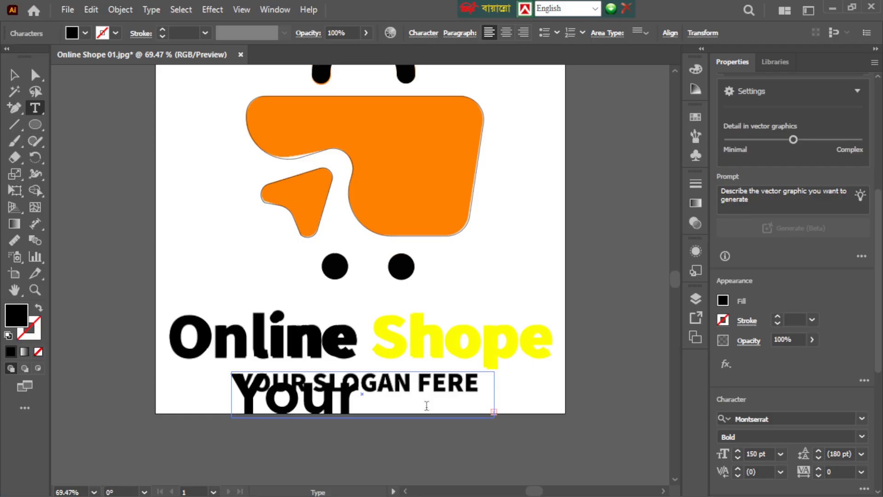
left_click(16, 74)
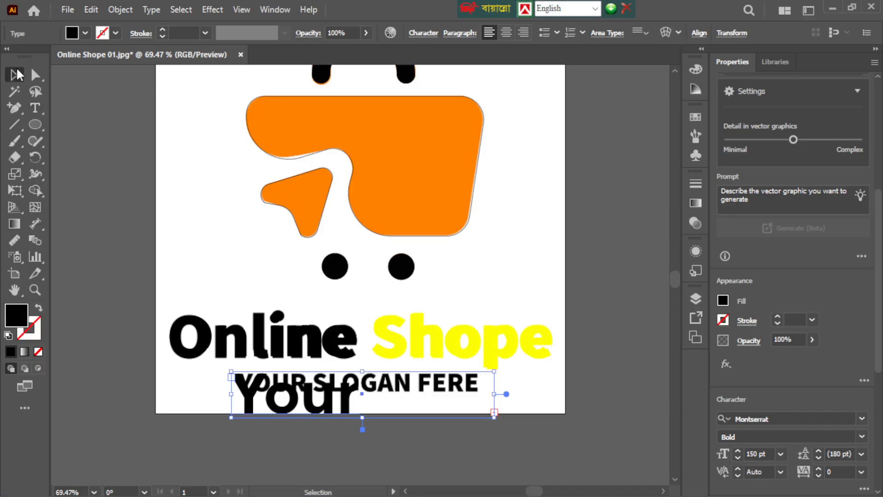
Reduce the slogan text size to 69 pt and move the text just above the "Online Shope" wordmark
left_click(736, 457)
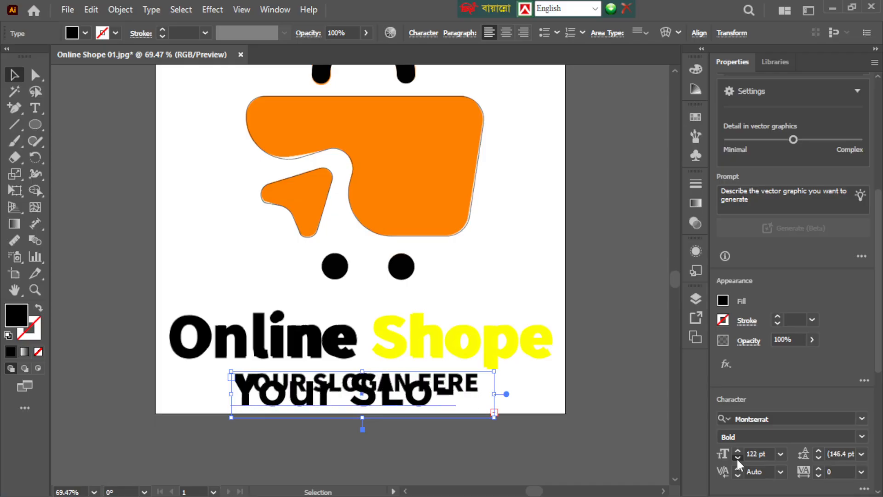
left_click(736, 457)
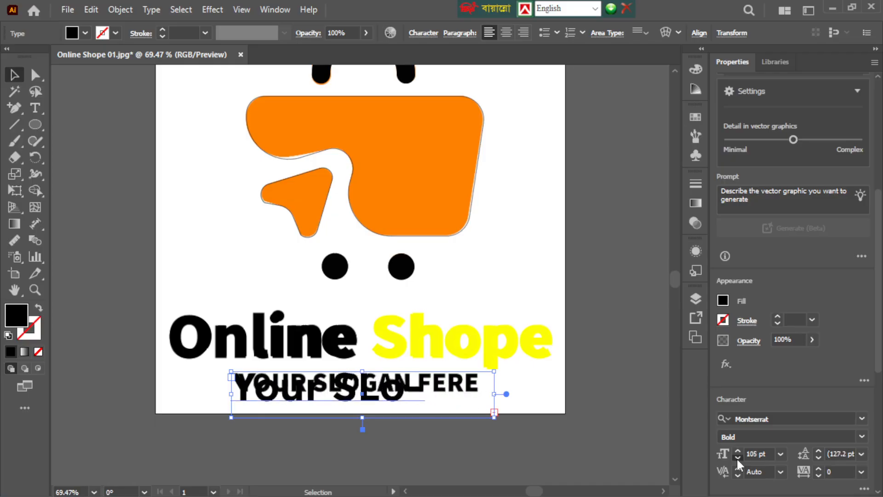
left_click(736, 457)
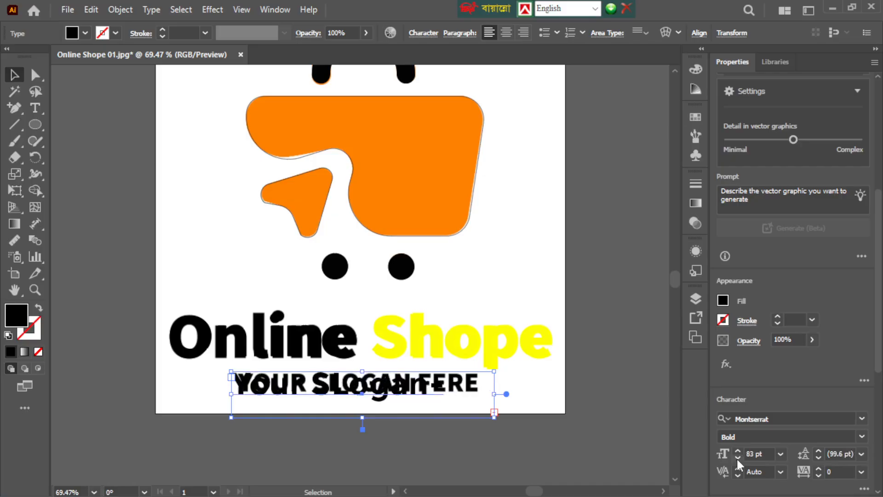
left_click(736, 457)
left_click(736, 457)
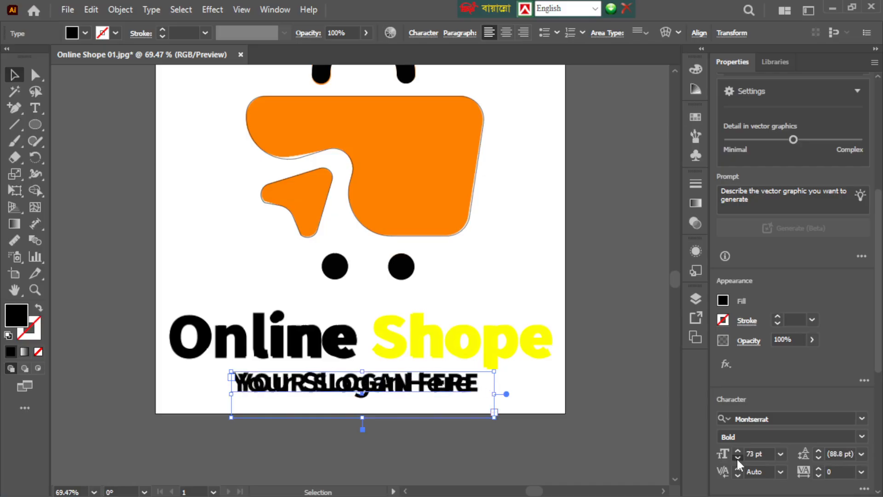
left_click(736, 458)
left_click_drag(357, 390, 345, 300)
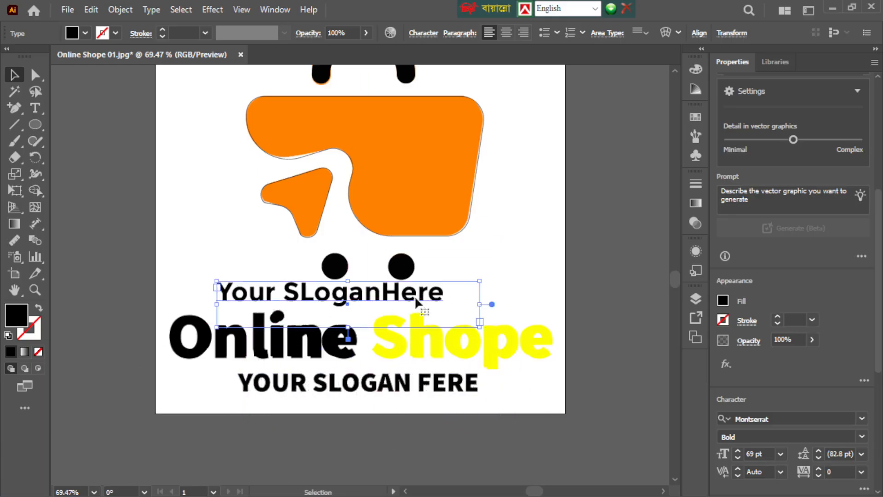
Correct the slogan text to "Your Slogan Here", adding the missing space and a lowercase "l"
double_click(381, 301)
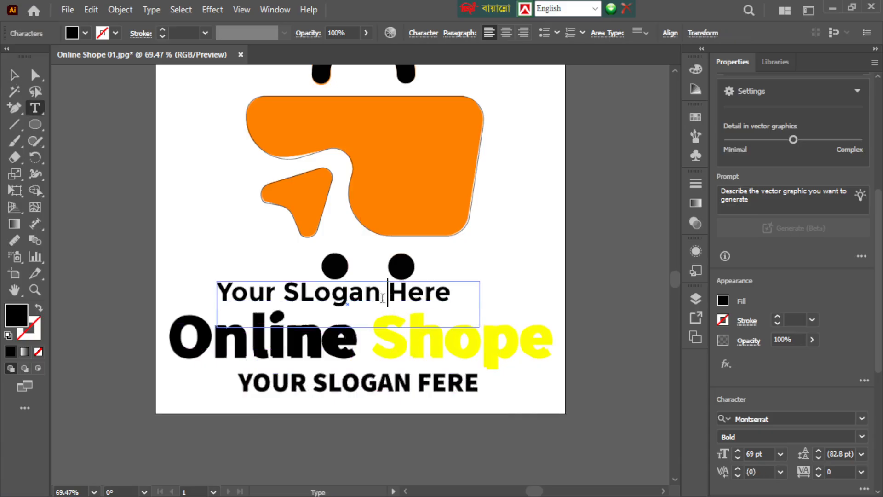
left_click(312, 298)
key("BackSpace")
type("l")
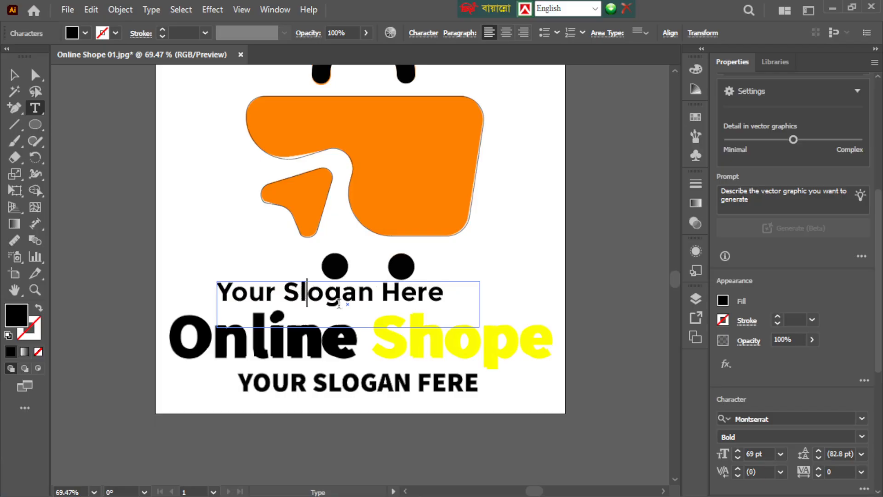
Move the "Your Slogan Here" text over the original slogan and deselect it
left_click(9, 66)
left_click_drag(283, 290, 312, 381)
left_click(446, 459)
scroll(328, 340, "up", 2)
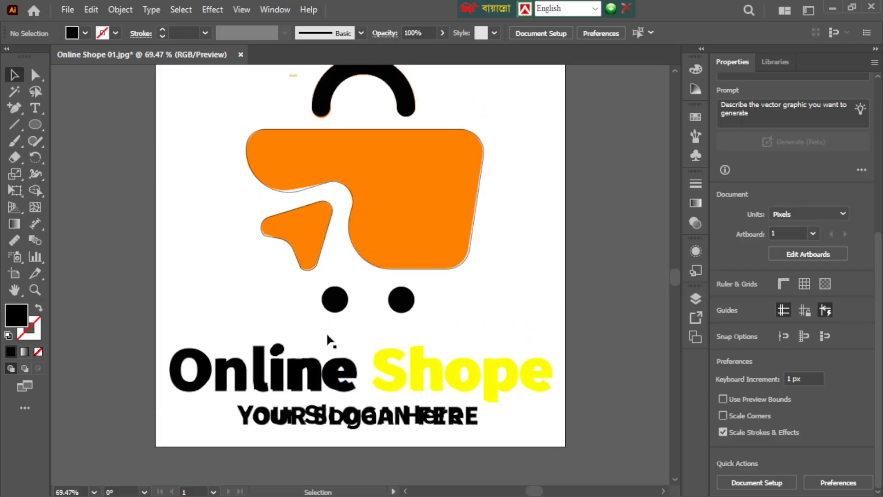
scroll(329, 350, "up", 2)
scroll(326, 350, "down", 2)
scroll(518, 327, "up", 2)
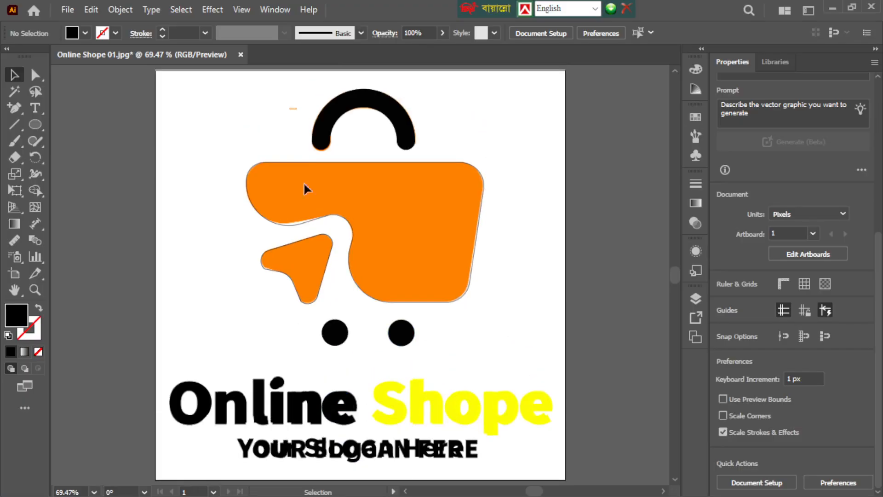
left_click(520, 303)
left_click(643, 258)
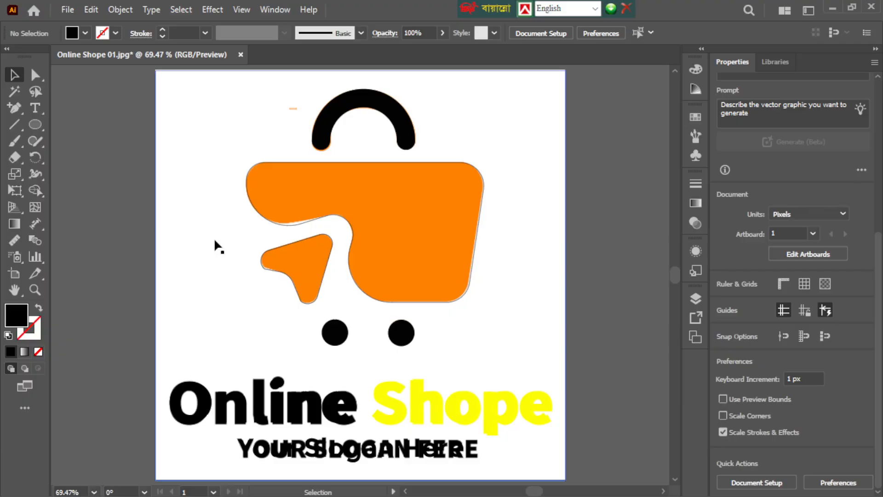
Move the original logo image off the artboard, level beside the redrawn logo, and deselect it
mouse_move(212, 239)
left_mouse_down()
mouse_move(63, 248)
mouse_move(2, 275)
left_mouse_up()
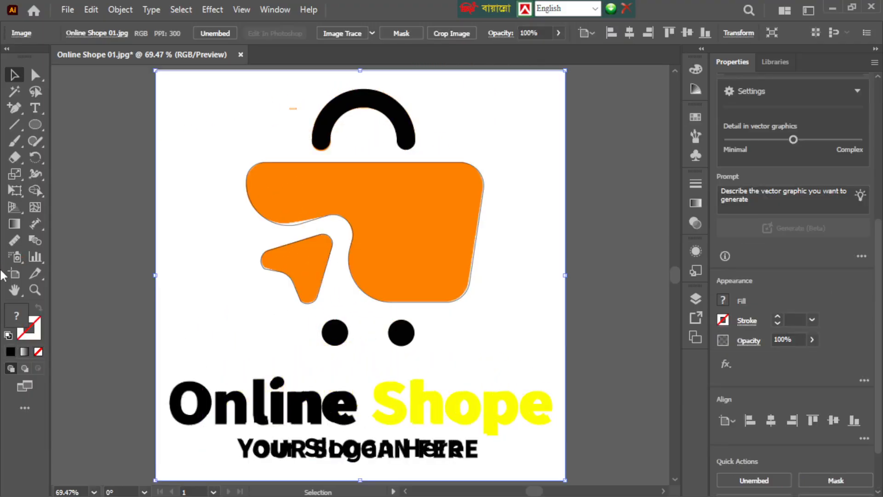
scroll(234, 319, "down", 3)
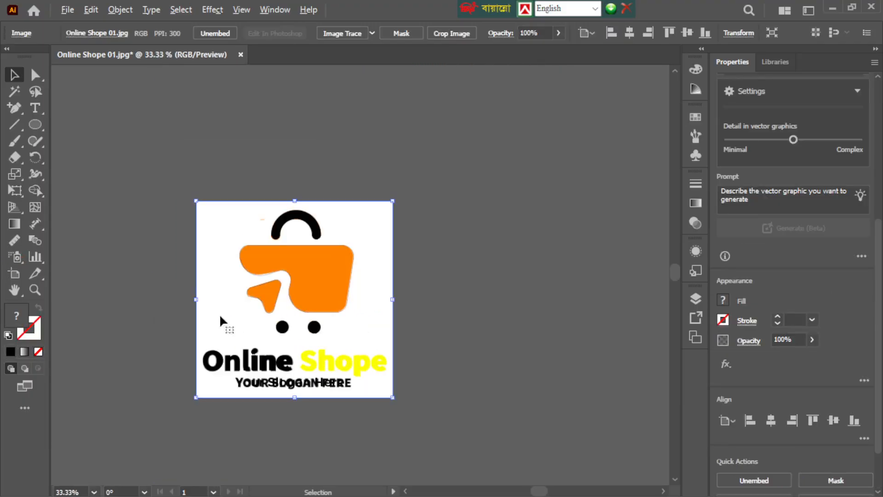
left_click_drag(223, 318, 463, 296)
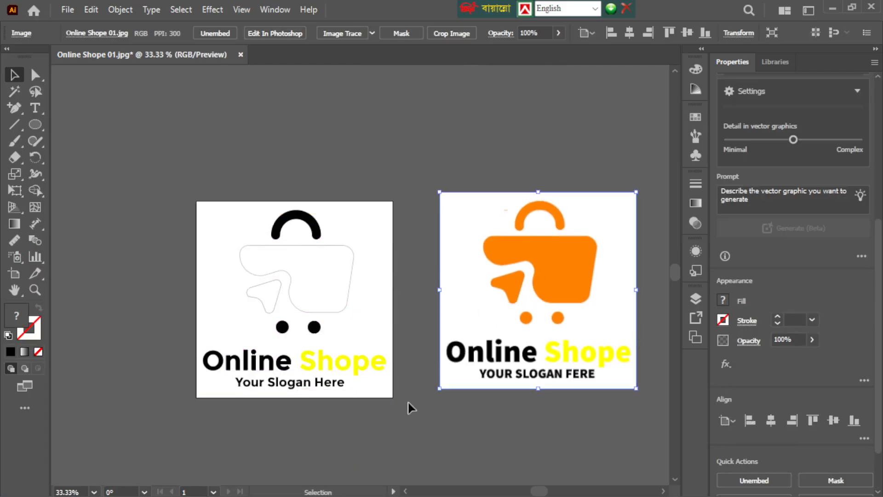
scroll(384, 431, "up", 2)
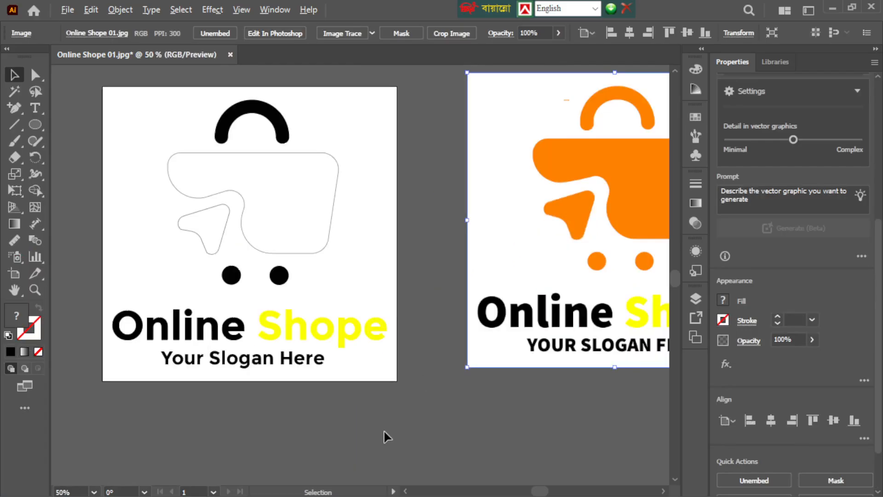
left_click_drag(545, 275, 492, 290)
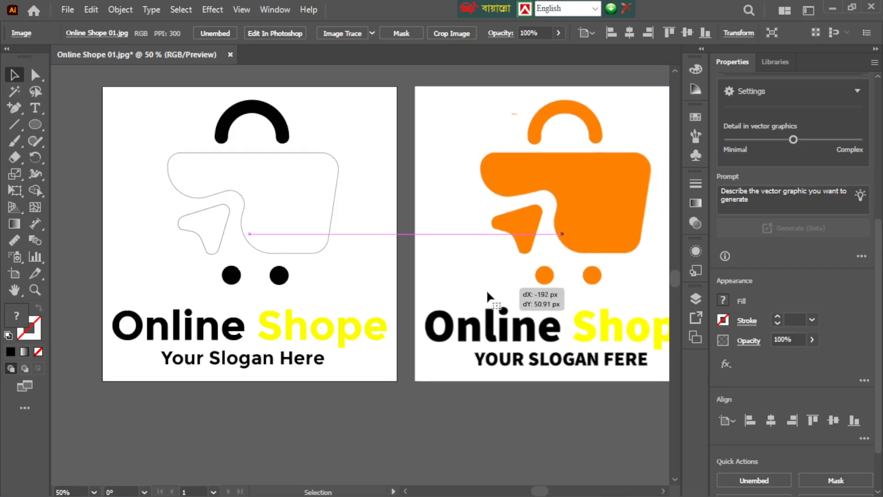
left_click(328, 425)
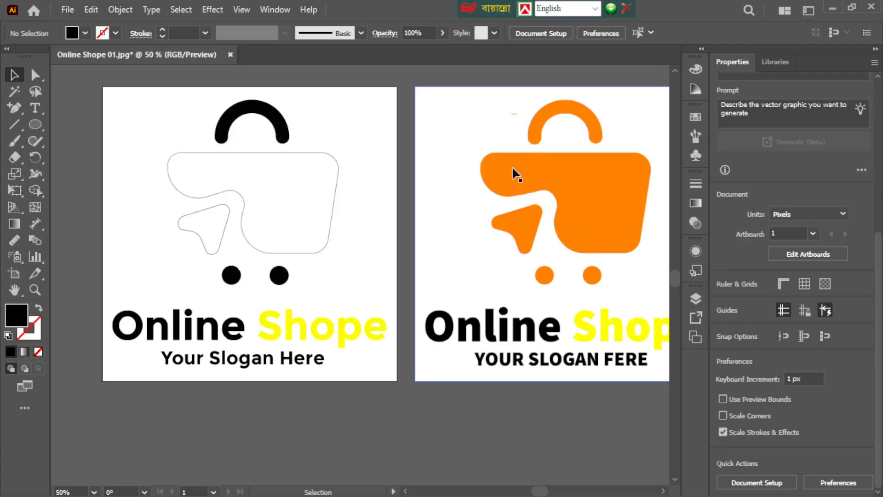
Draw a small black square below the gap between the two logos and duplicate it beside itself
left_click(36, 124)
left_click(77, 124)
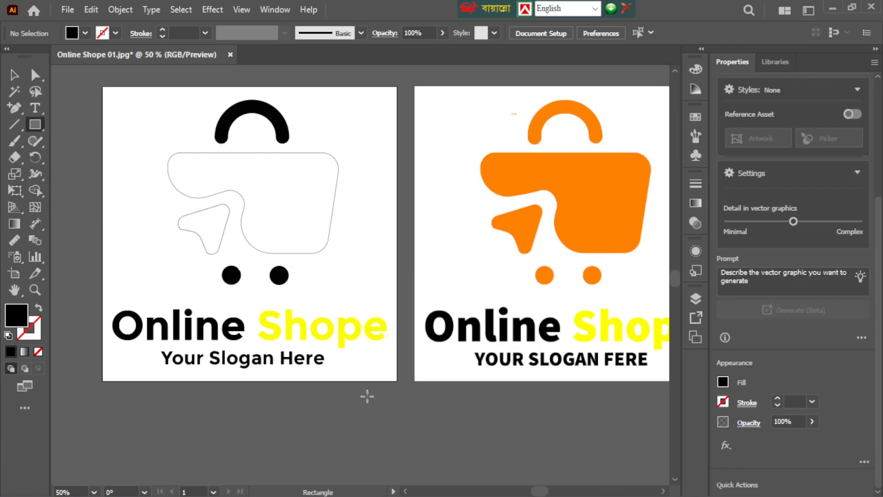
left_click_drag(365, 396, 394, 425)
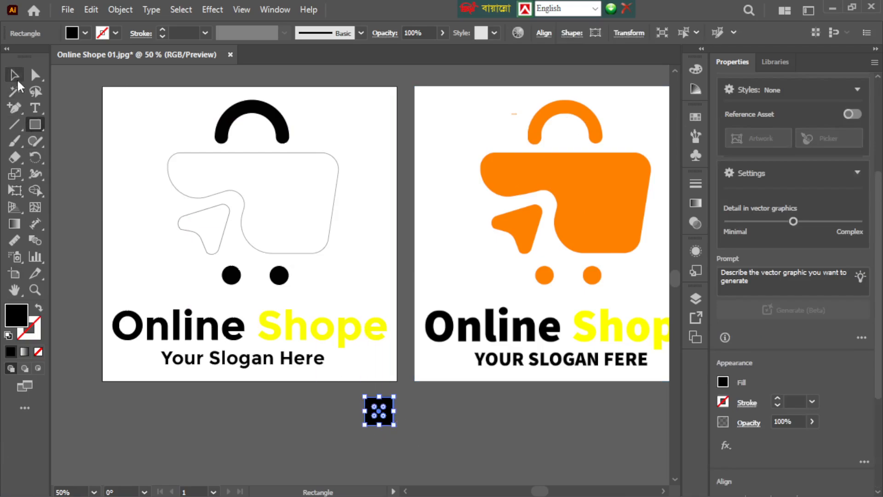
left_click(16, 78)
left_click(434, 421)
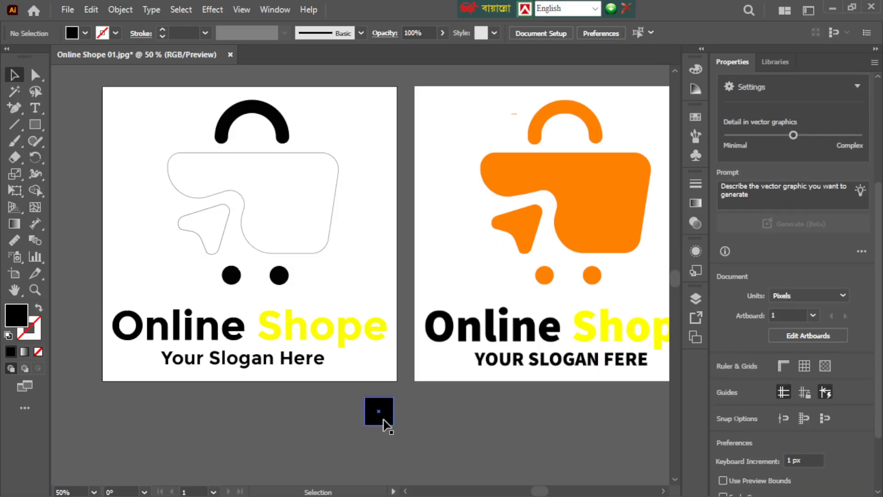
left_click_drag(387, 424, 425, 421, "alt")
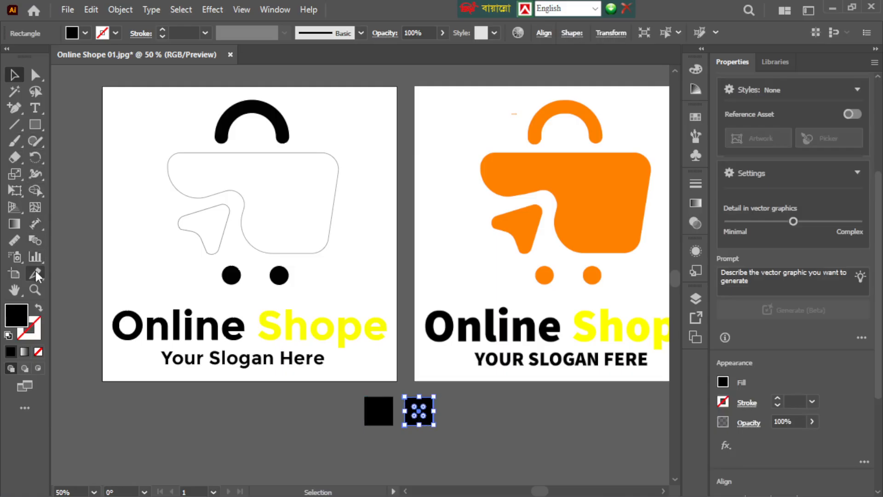
Fill both small squares with the orange sampled from the original logo image using the Eyedropper, and deselect them
left_click(35, 224)
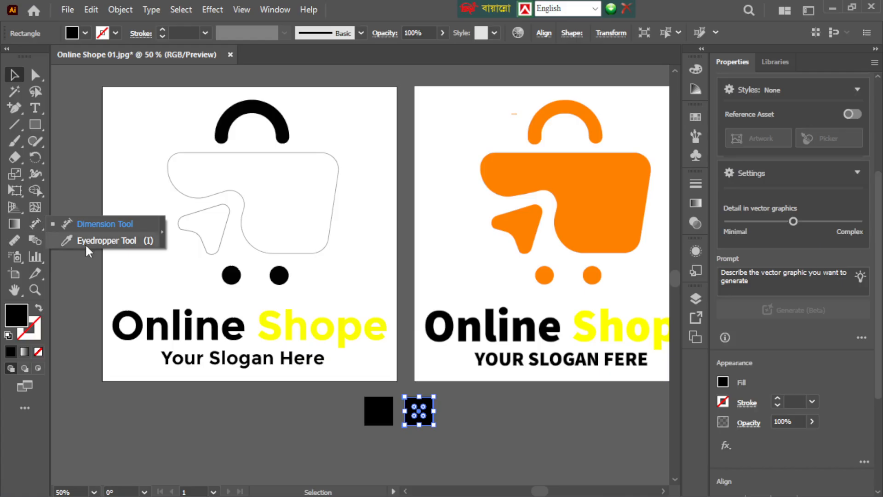
left_click(76, 224)
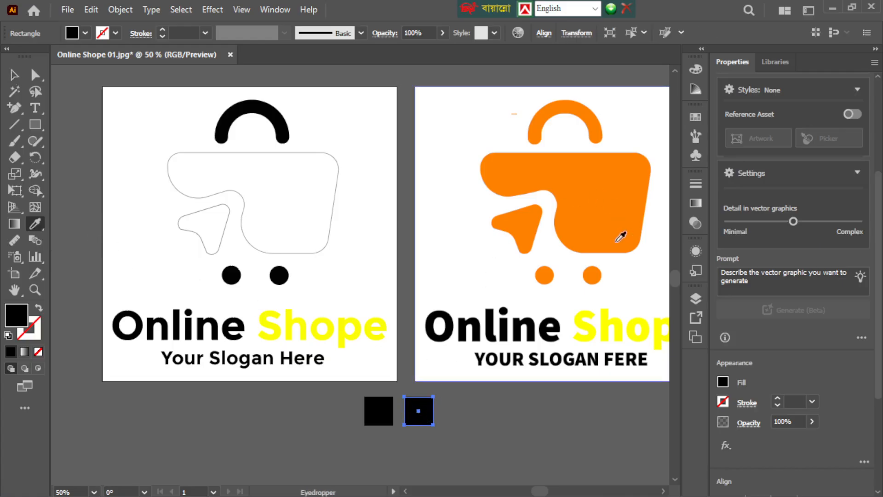
left_click(529, 248)
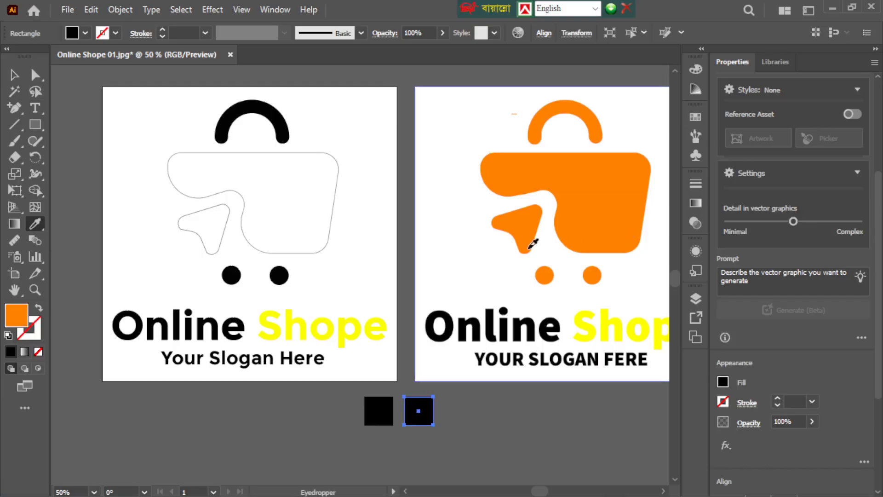
left_click(14, 74)
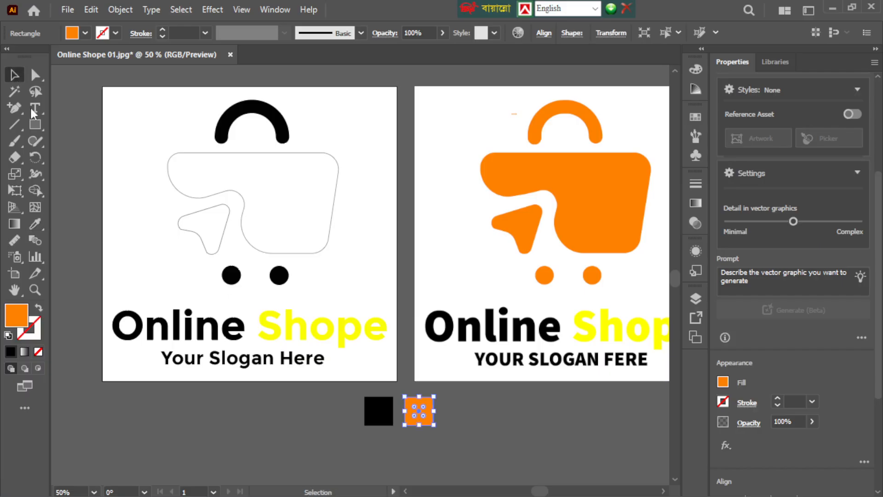
left_click(374, 408)
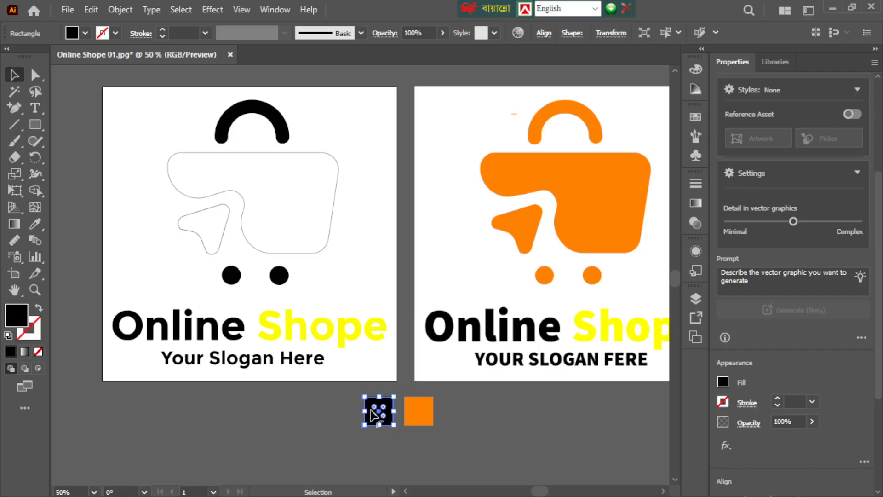
left_click(35, 224)
left_click(568, 105)
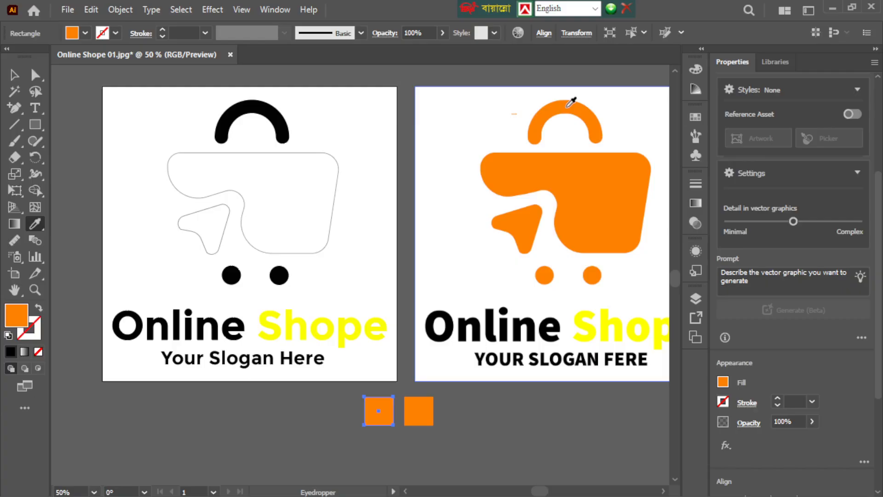
left_click(14, 75)
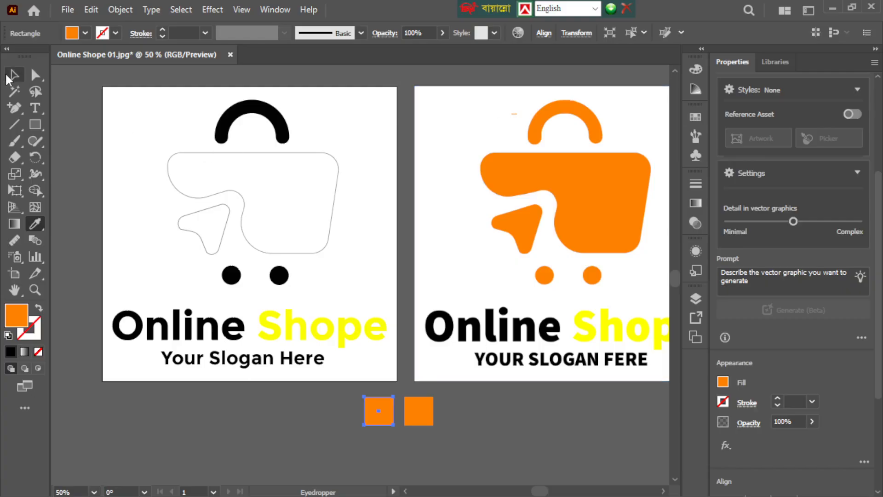
left_click(249, 394)
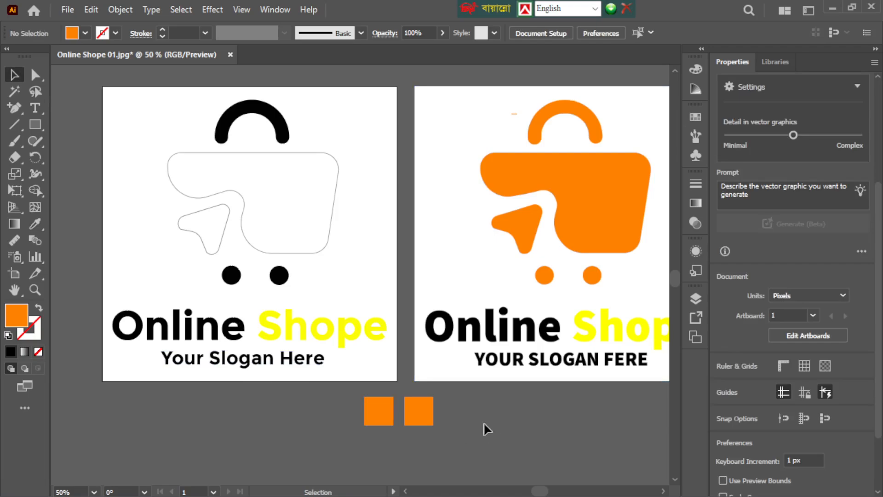
Change the first square's fill to the slightly darker orange #f27708 and deselect it
scroll(478, 418, "down", 2)
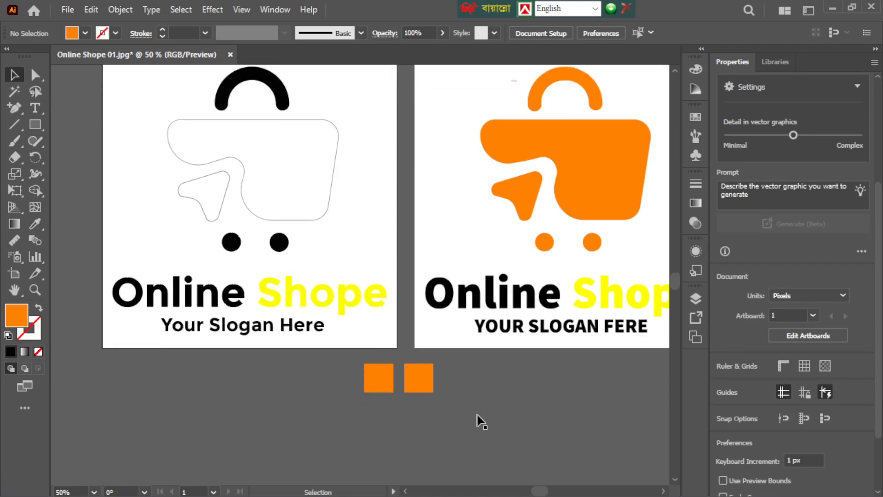
scroll(559, 211, "up", 1)
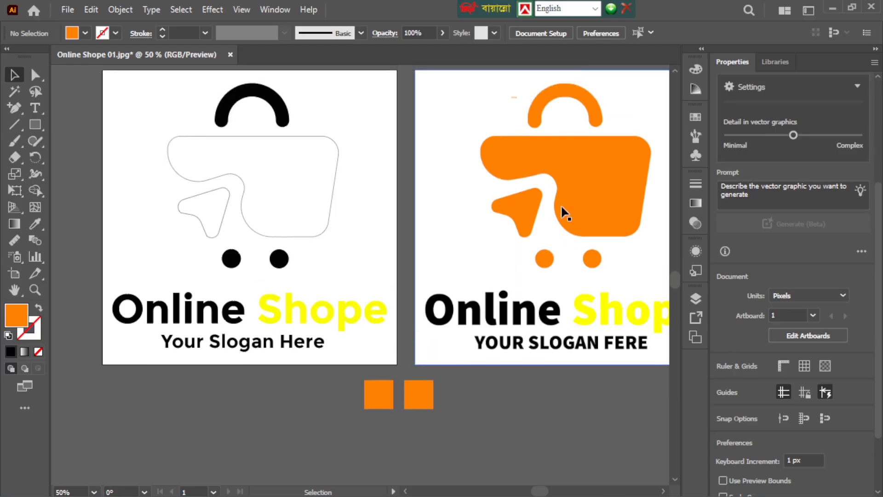
left_click(550, 101)
left_click(382, 401)
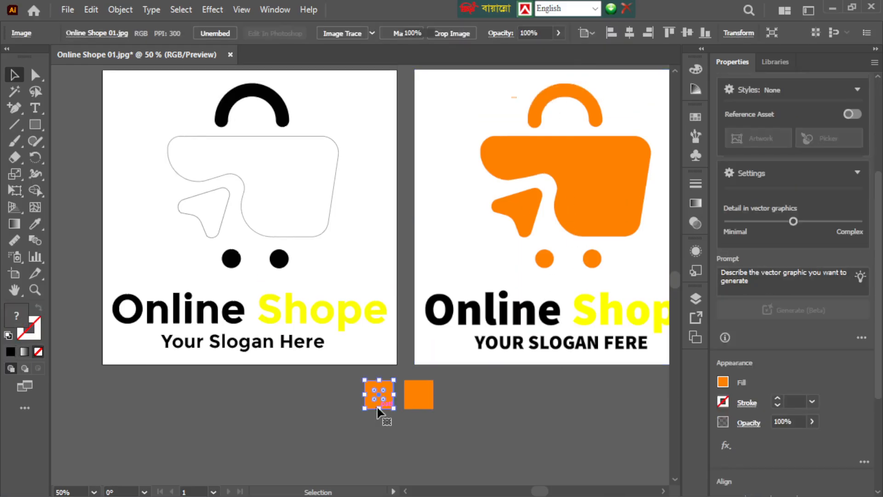
double_click(17, 317)
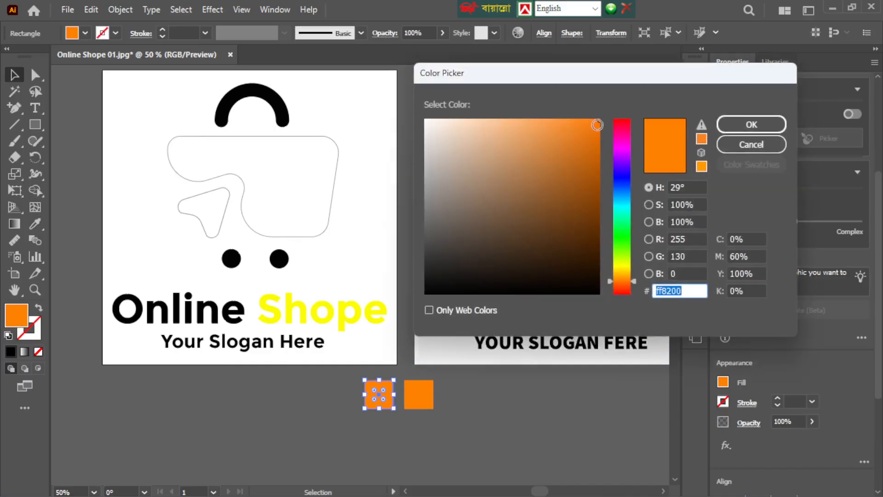
left_click(595, 127)
left_click(751, 124)
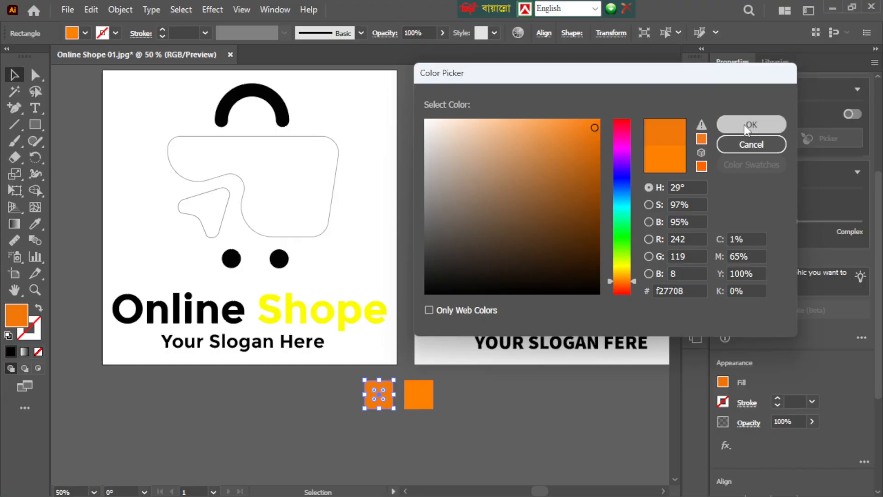
left_click(472, 442)
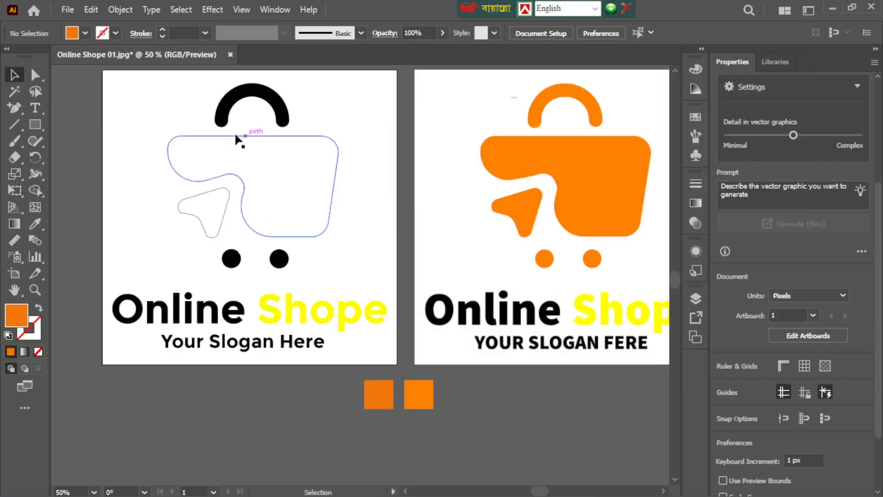
Apply a linear gradient fill to the redrawn handle, bag, arrow and both wheels together
left_click_drag(160, 86, 343, 267)
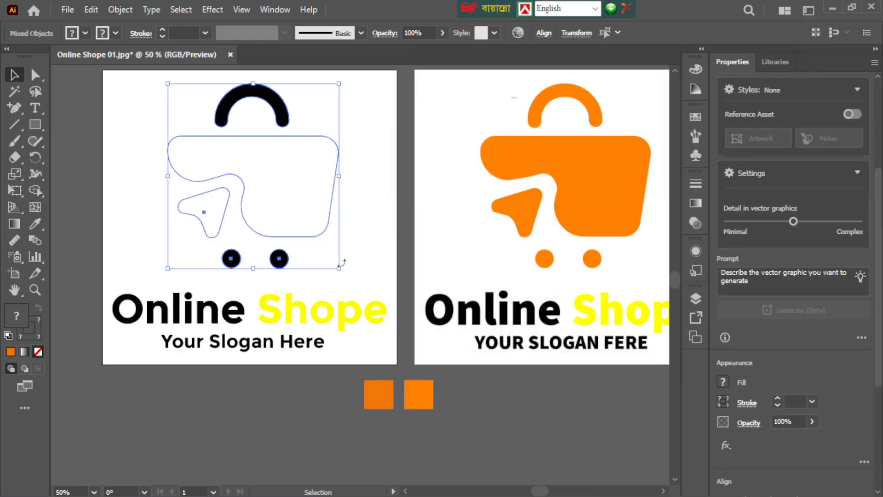
left_click(696, 203)
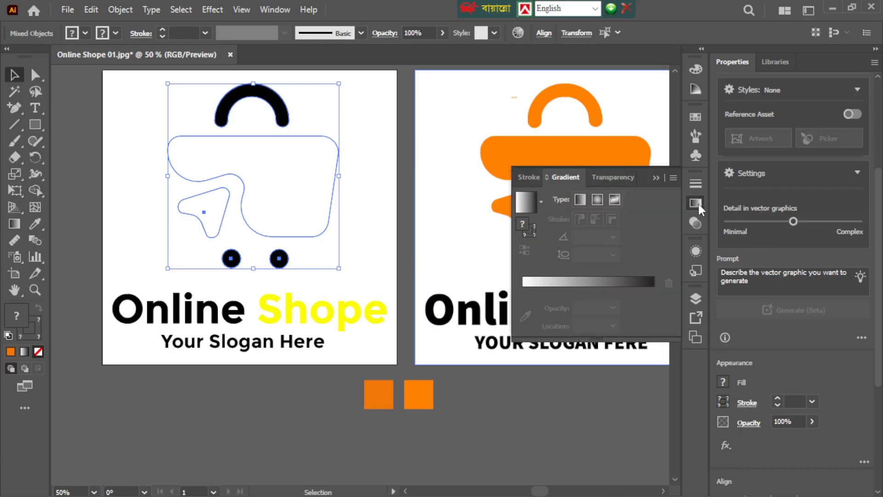
left_click(581, 202)
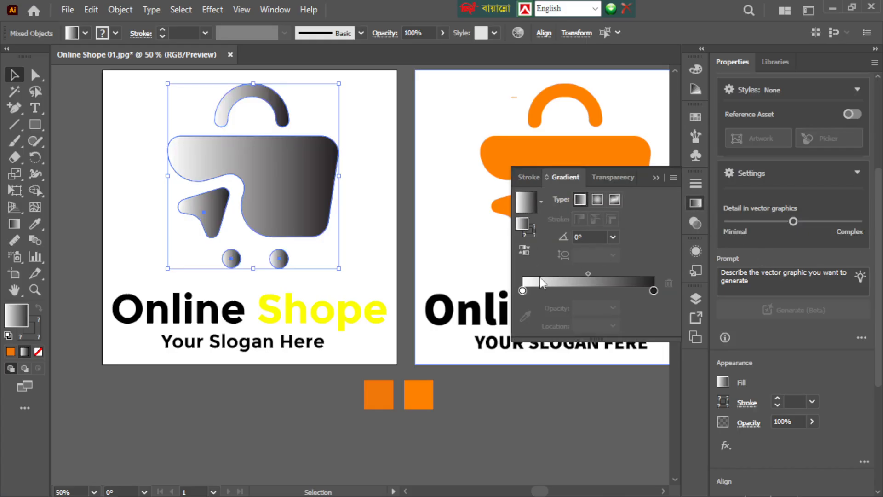
Set the gradient's start stop to the first square's darker orange and its end stop to the second square's brighter orange
left_click(522, 291)
left_click(527, 315)
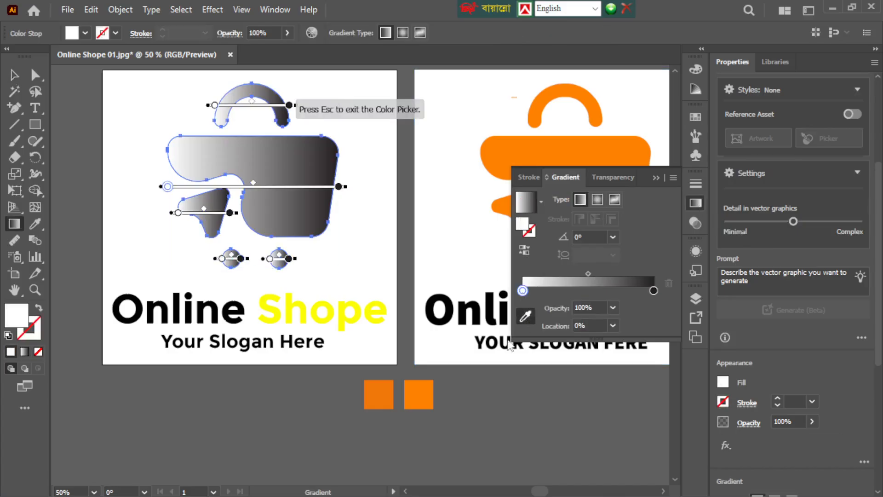
left_click(379, 394)
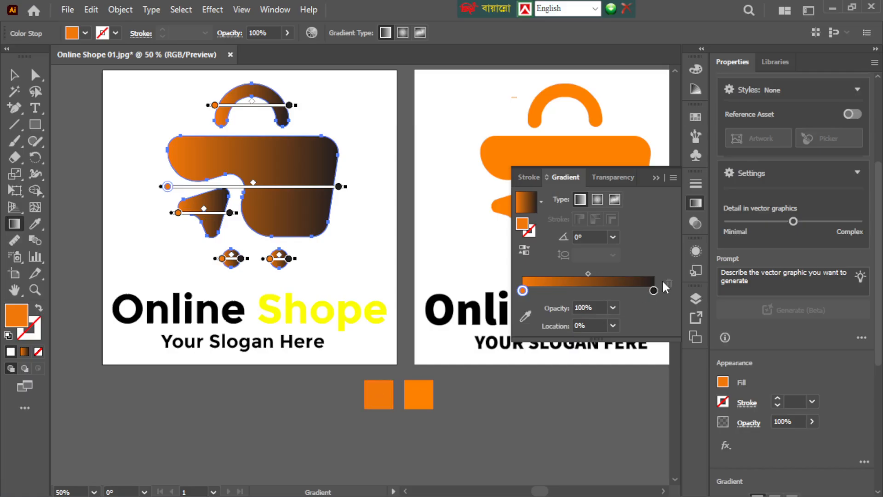
left_click(653, 290)
left_click(526, 316)
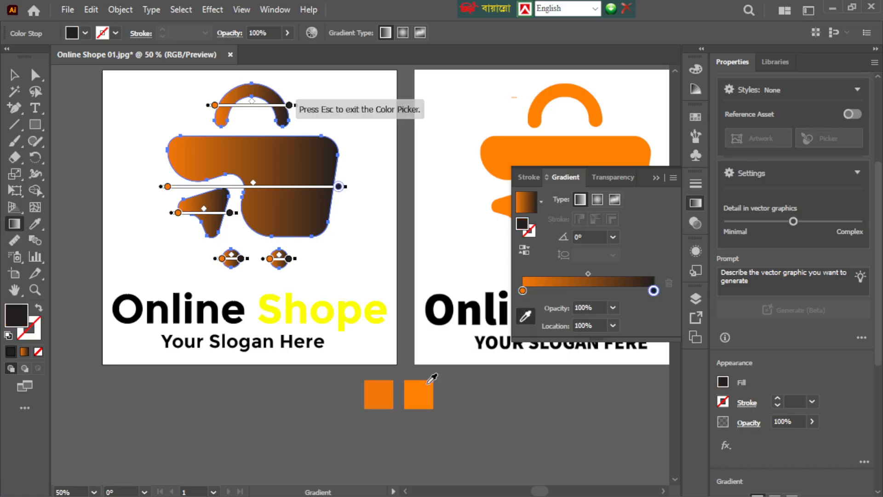
left_click(427, 393)
key("Escape")
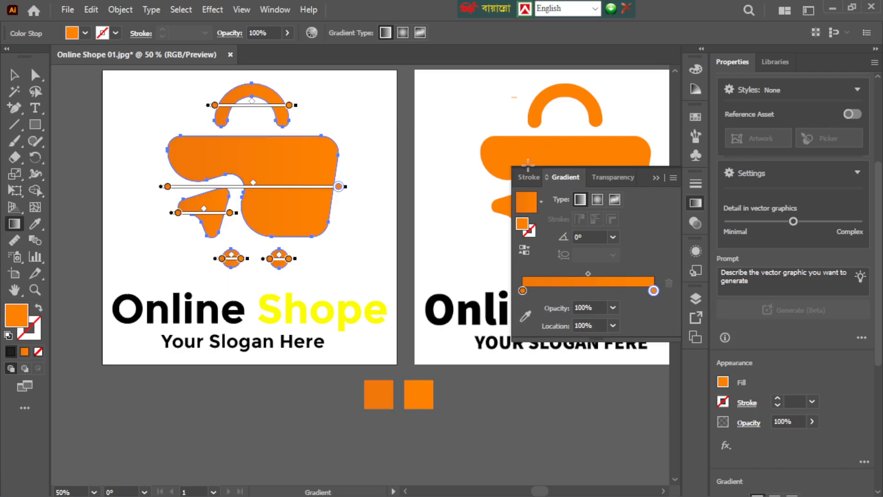
Redirect the gradient across the icon shapes so it runs almost vertically from the wheels up past the handle, and deselect
left_click_drag(243, 276, 251, 85)
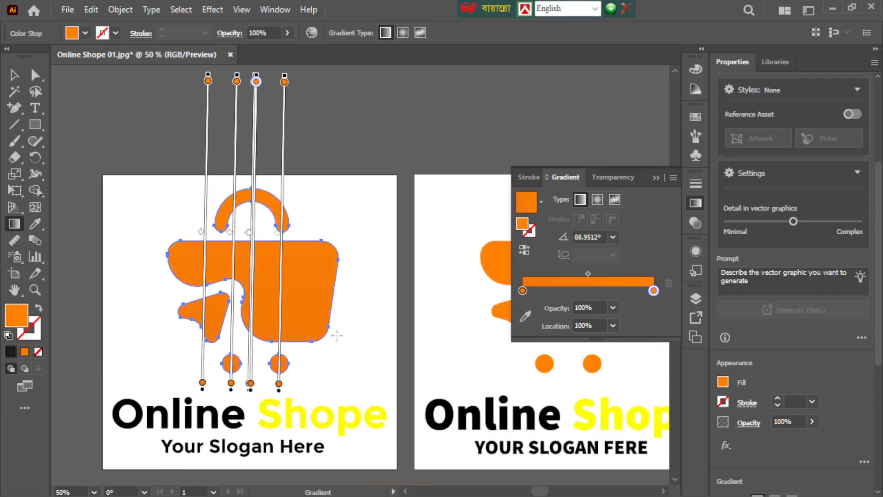
left_click(656, 178)
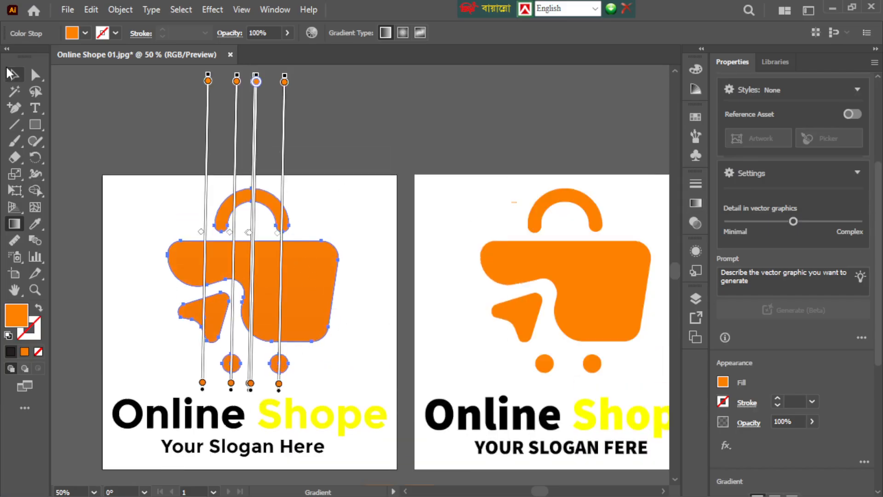
left_click(11, 74)
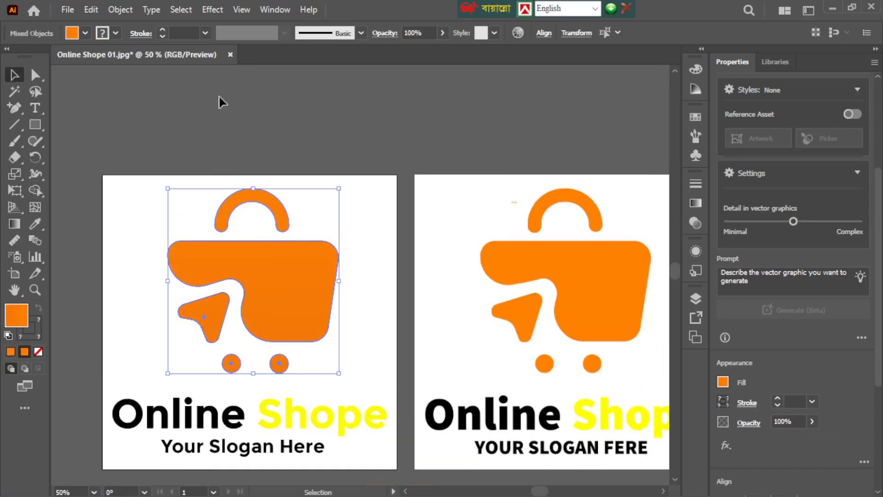
left_click(391, 146)
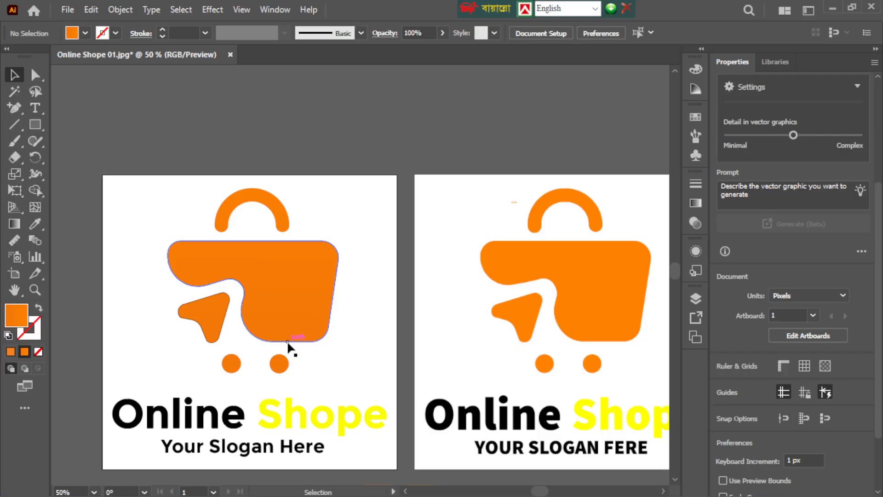
Select the orange handle, bag, arrow and wheels of the redrawn icon and group them
scroll(271, 203, "down", 3)
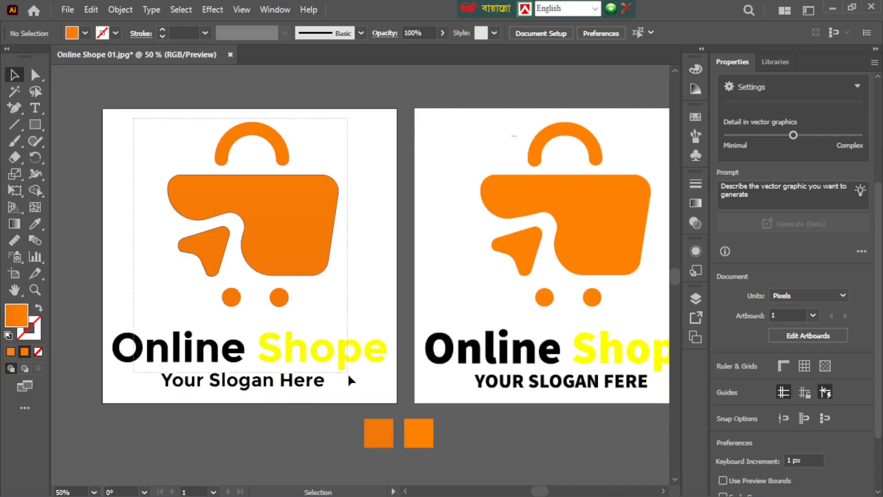
left_click_drag(348, 376, 350, 386)
left_click_drag(361, 317, 361, 316)
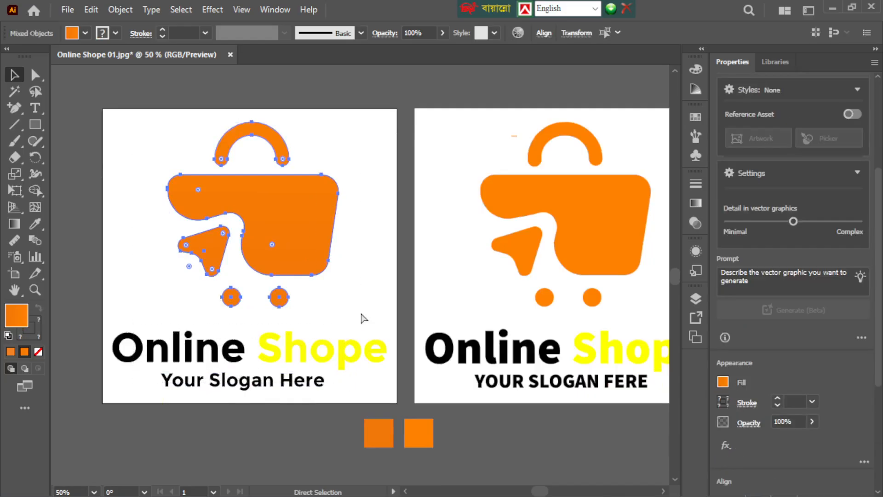
Convert the "Your Slogan Here" text to outlines and deselect it
left_click(325, 384)
left_click(196, 395)
left_click(195, 380)
right_click(195, 380)
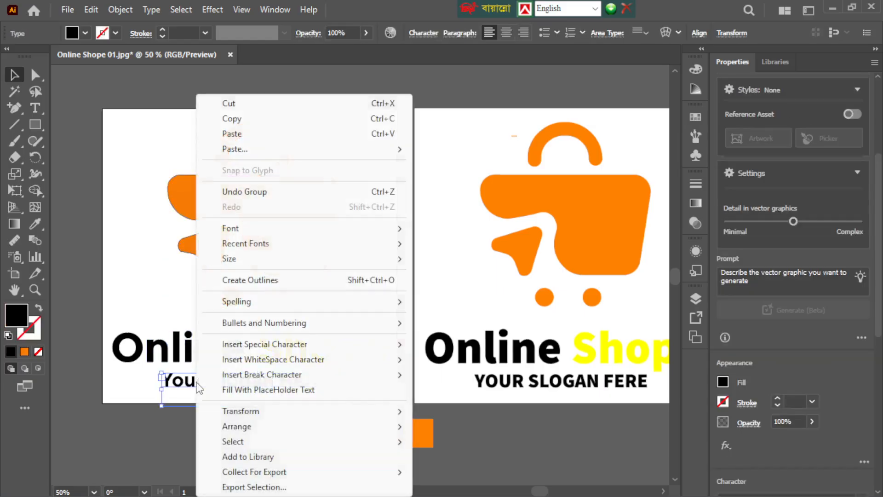
left_click(251, 281)
left_click(183, 408)
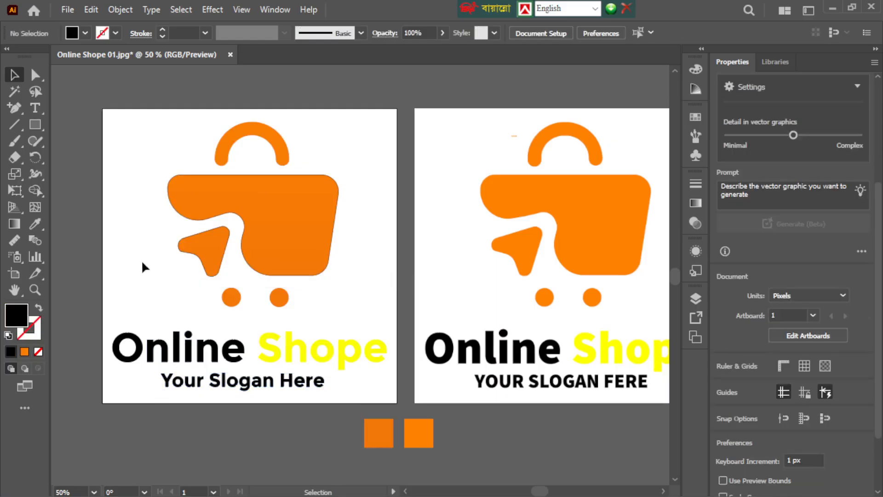
Select the redrawn icon and both text lines, centre them horizontally on each other, and deselect
left_click(286, 386)
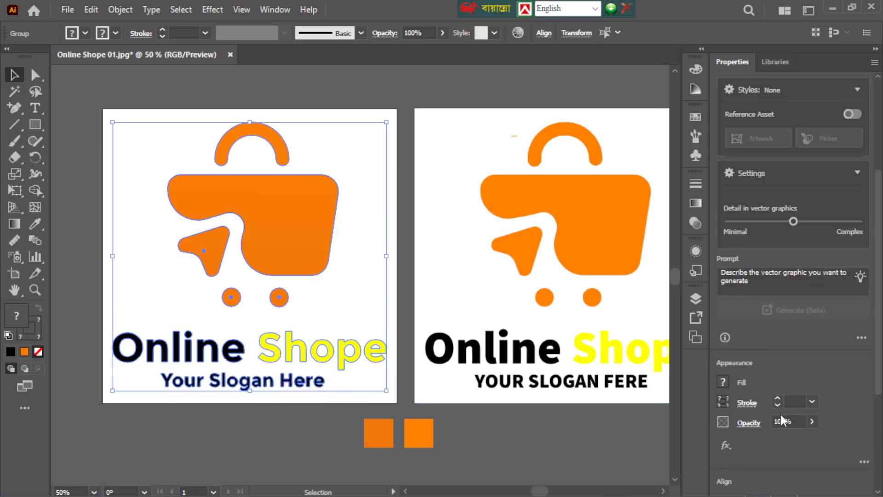
scroll(796, 418, "down", 3)
scroll(835, 396, "down", 4)
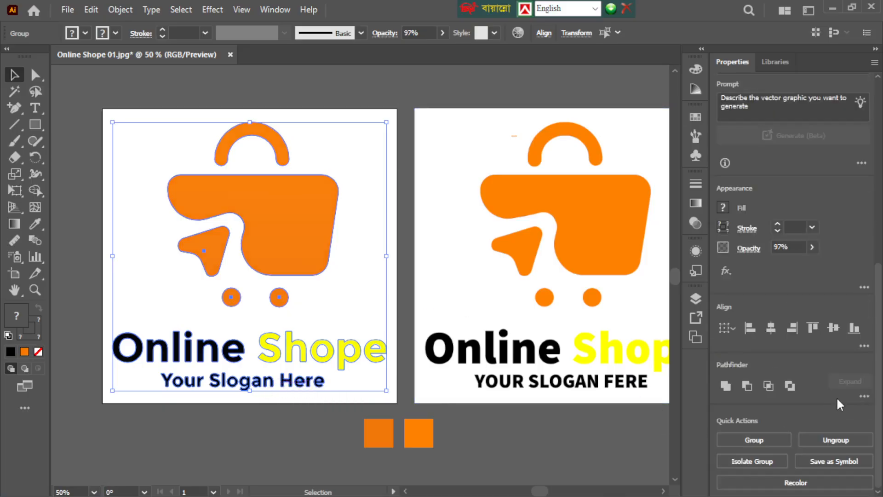
left_click(773, 334)
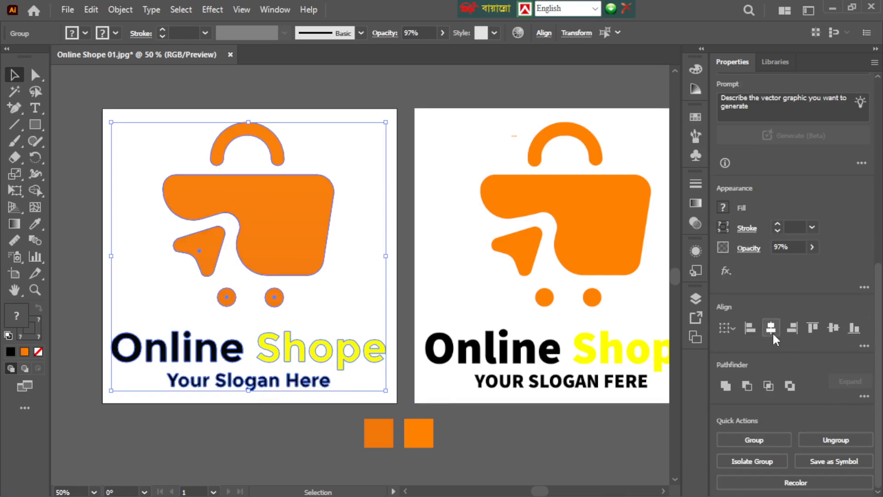
left_click(273, 453)
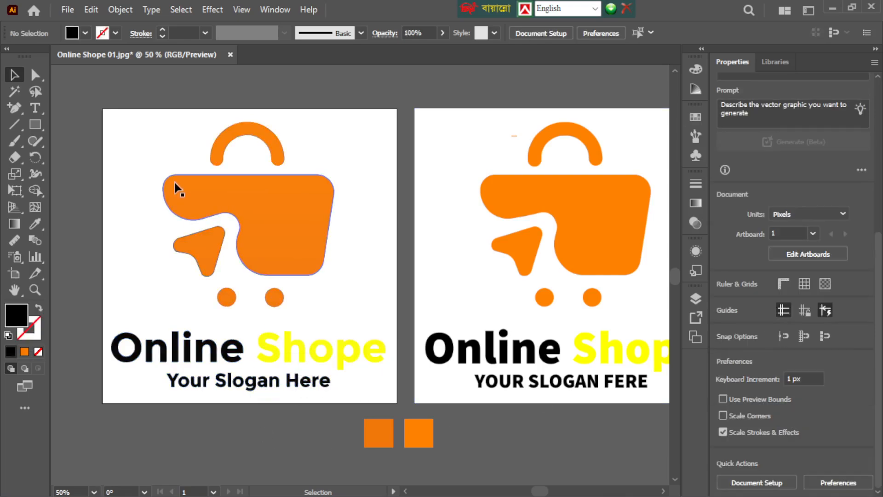
Group the icon with both text lines, centre the group vertically on the artboard, and deselect
key("ctrl+a")
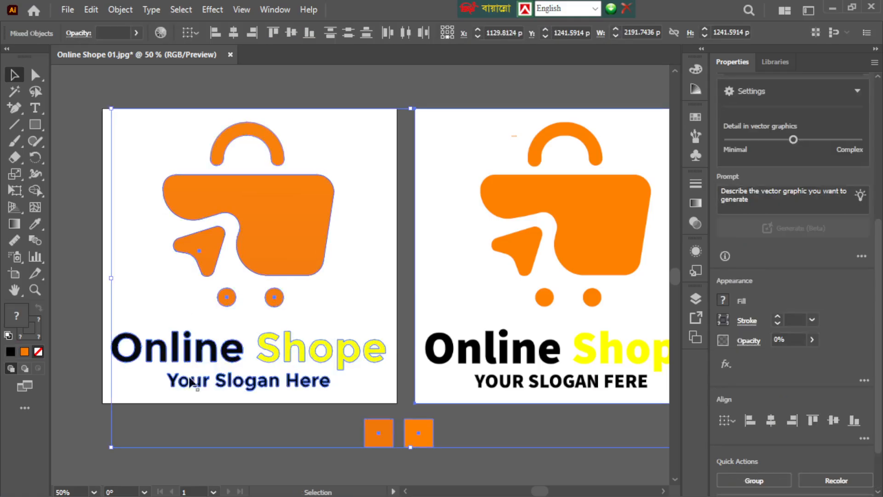
left_click(203, 475)
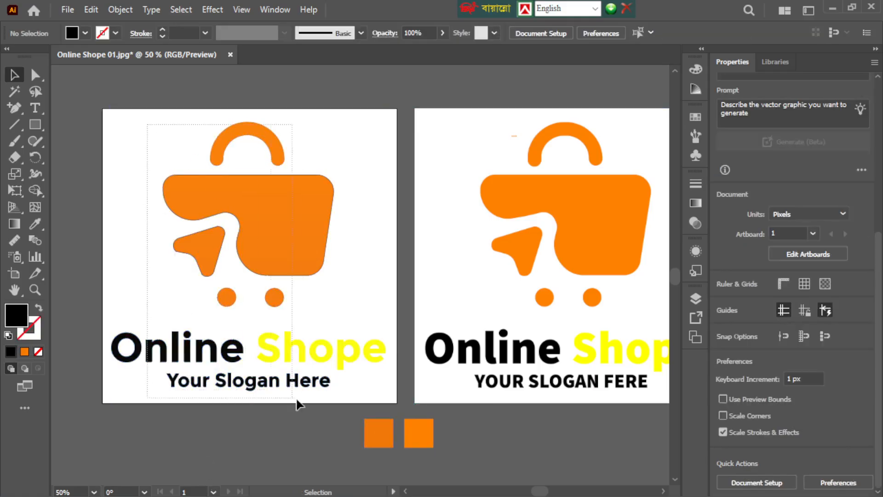
left_click(308, 391)
key("0")
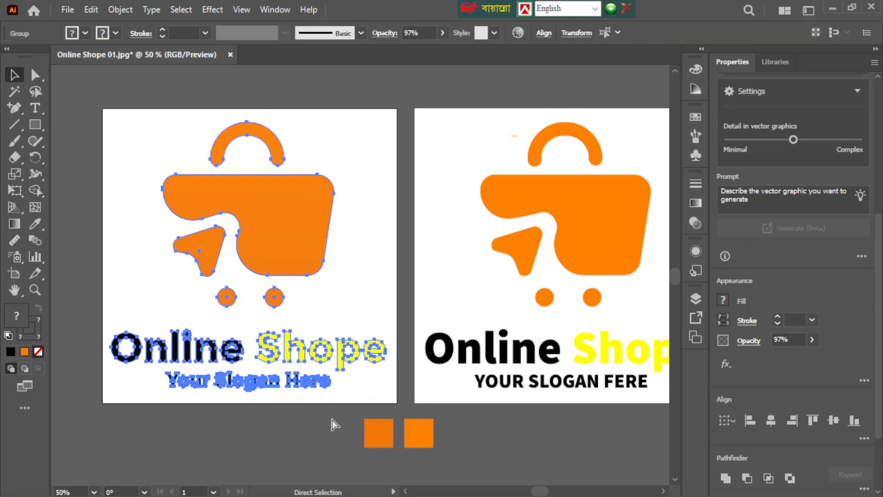
left_click(837, 420)
left_click(245, 426)
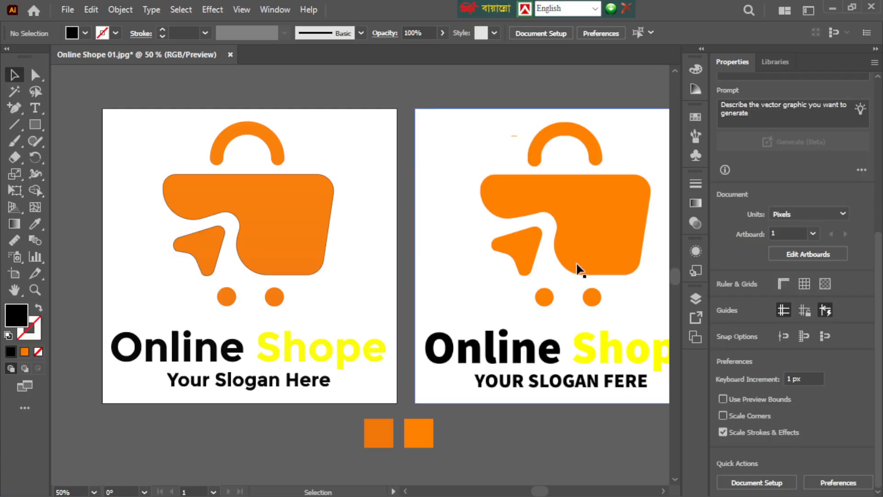
Delete the reference JPG image and both orange colour squares, leaving only the logo artwork
left_click(518, 272)
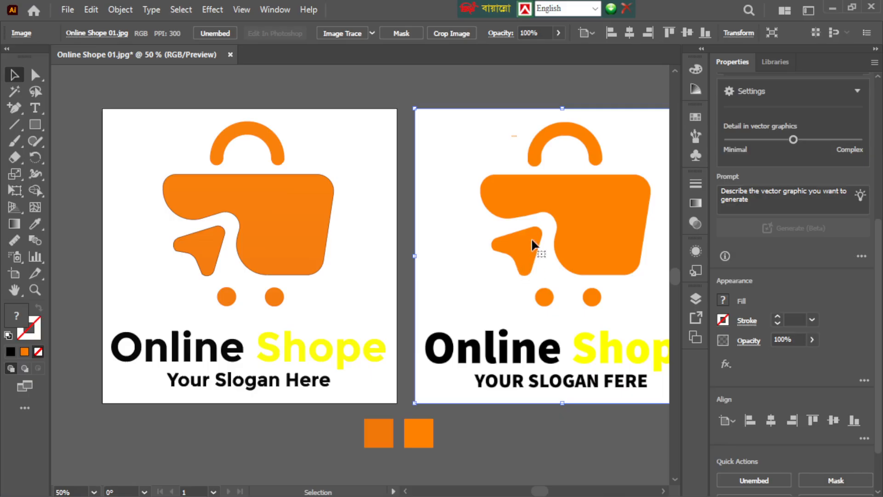
key("Delete")
left_click(425, 430)
key("Delete")
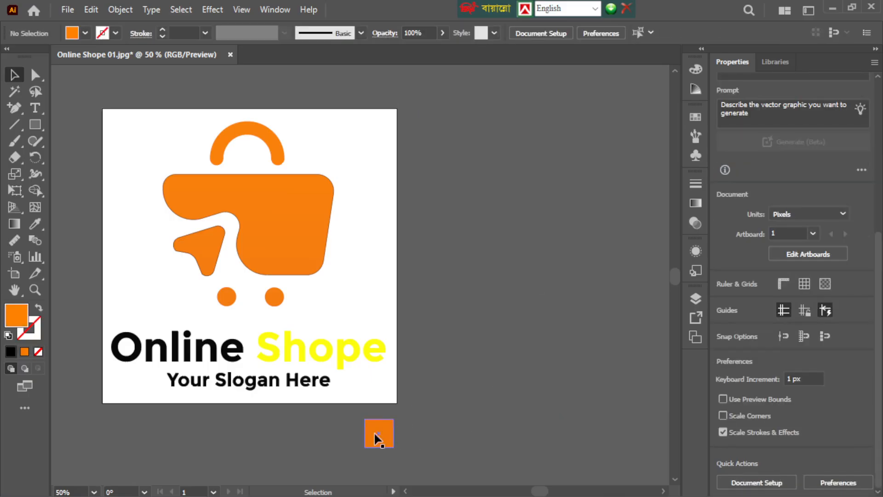
left_click(375, 433)
key("Delete")
key("ctrl+0")
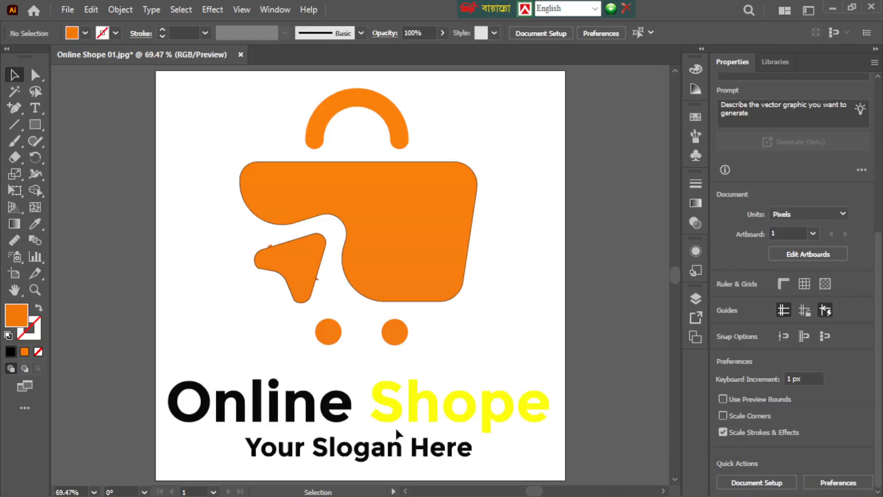
Check that the whole logo selects as one group and examine the wheel and arrow edges up close for stray marks
left_click(461, 280)
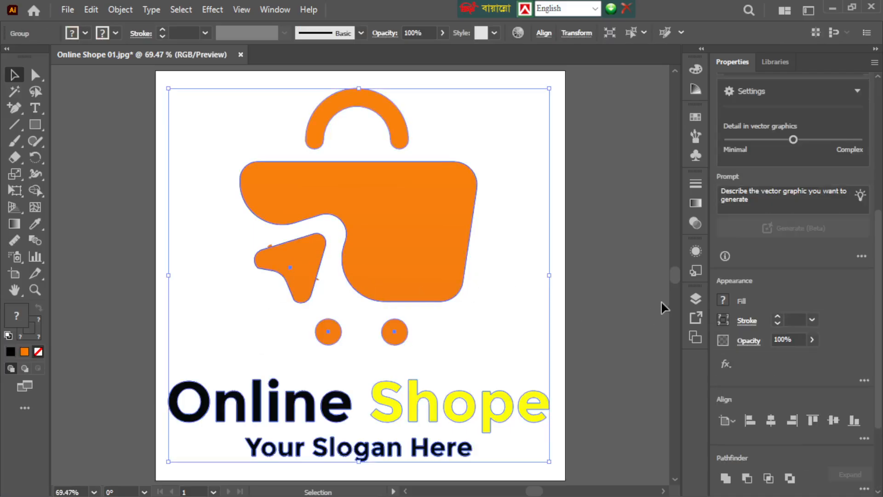
left_click(638, 244)
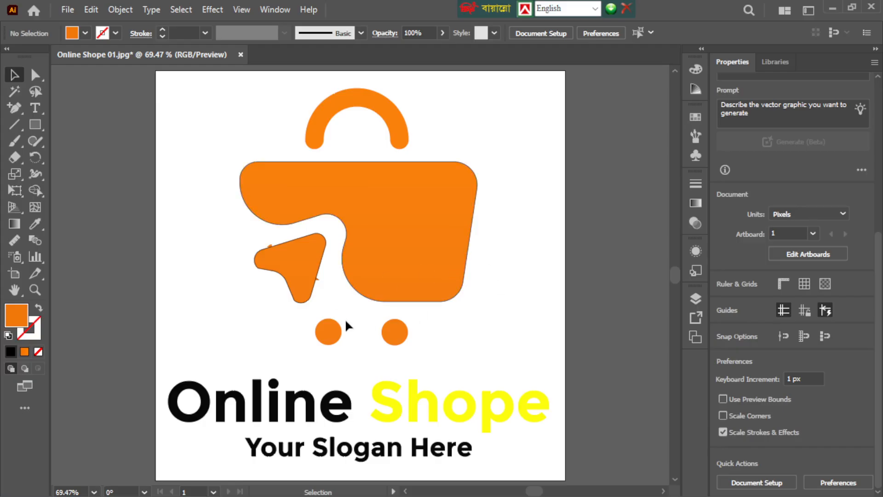
scroll(345, 321, "up", 3)
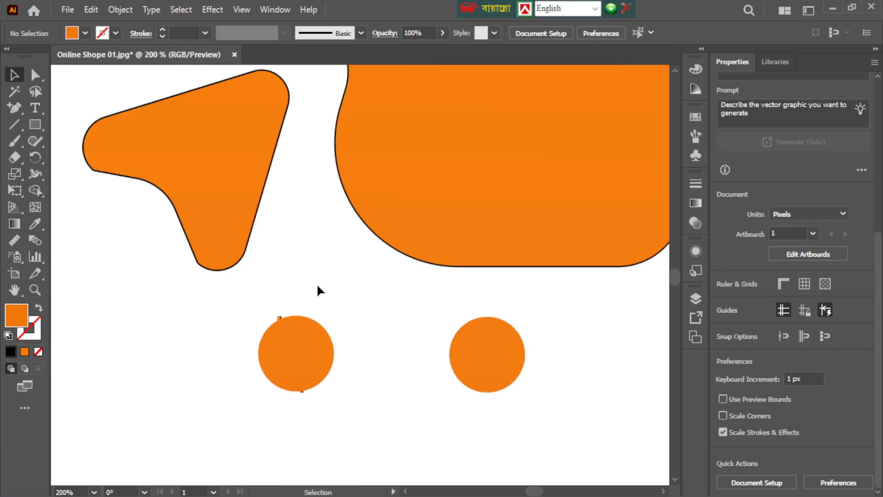
scroll(317, 289, "down", 3)
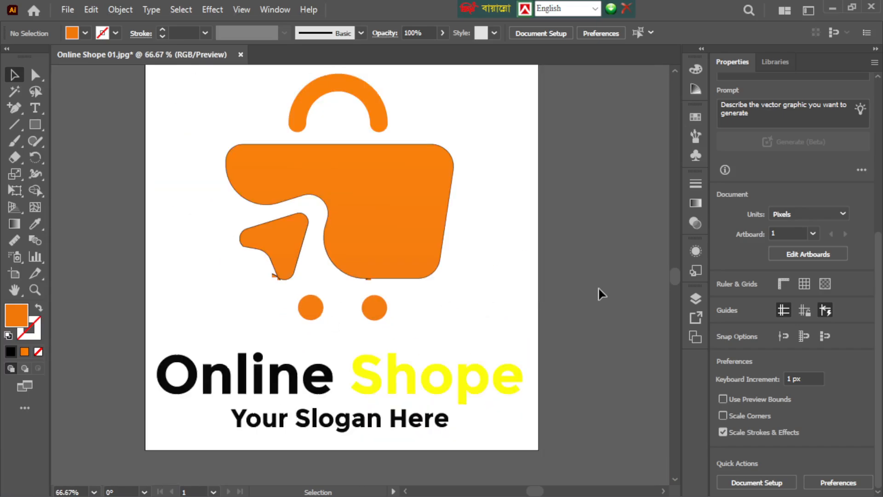
scroll(316, 291, "up", 3)
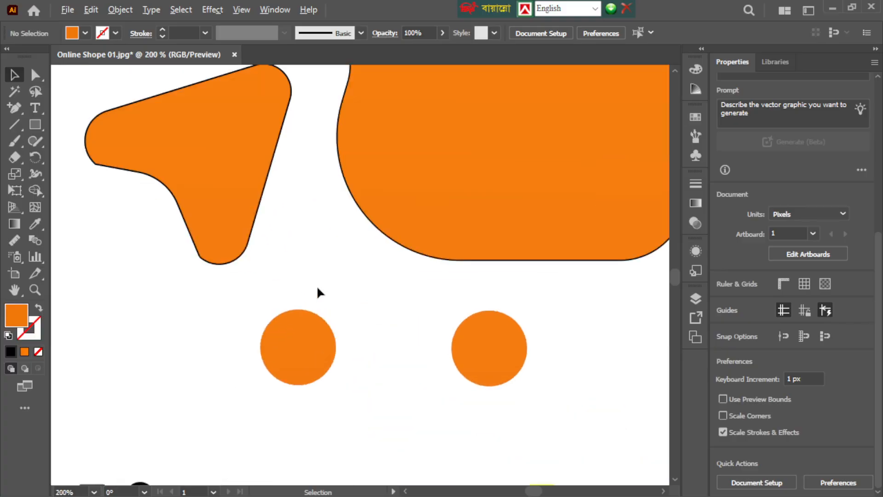
scroll(317, 292, "down", 3)
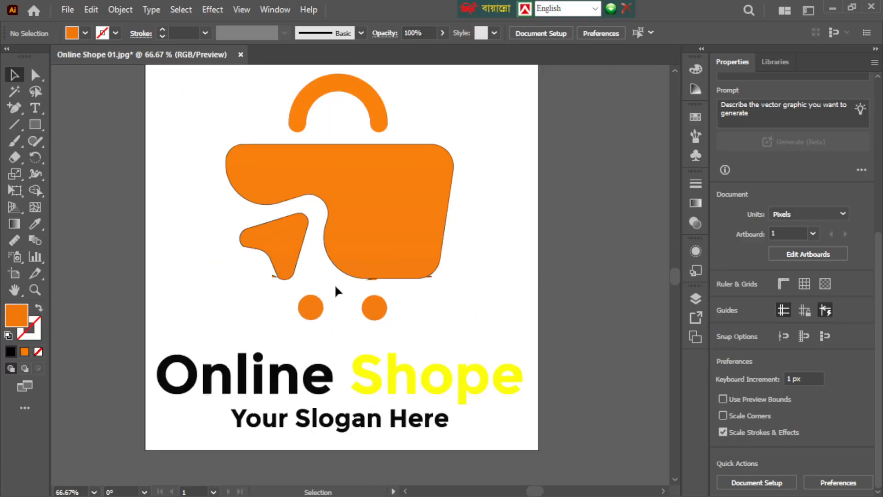
scroll(313, 283, "up", 4)
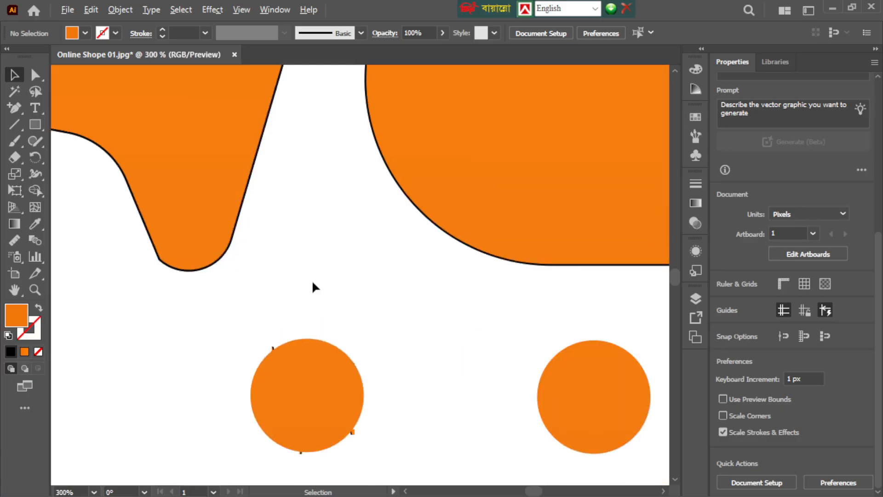
scroll(313, 283, "up", 2)
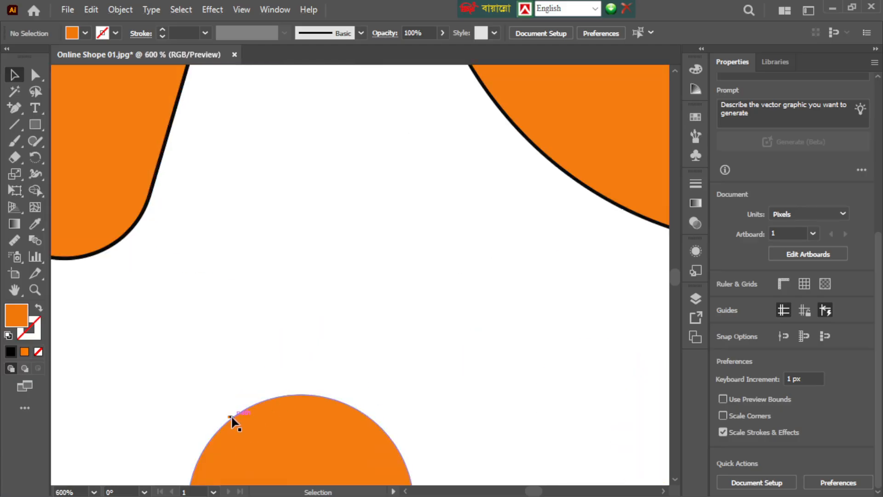
left_click(232, 419)
scroll(257, 416, "down", 5)
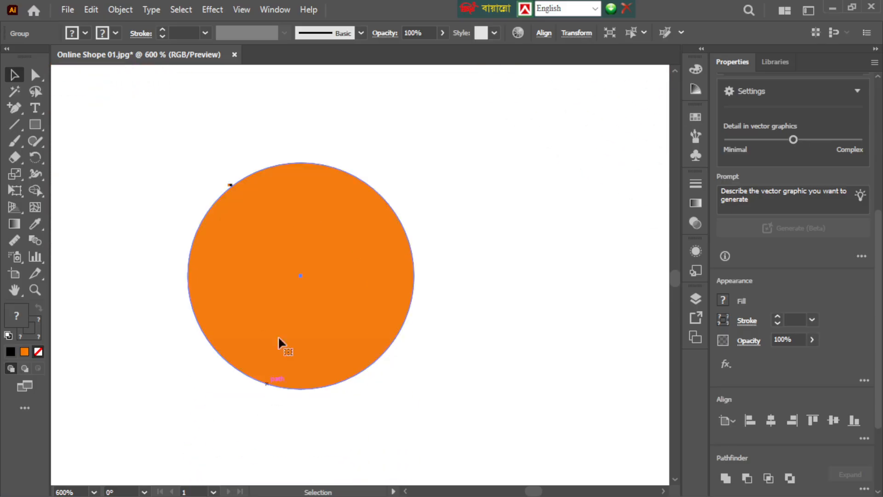
left_click(227, 182)
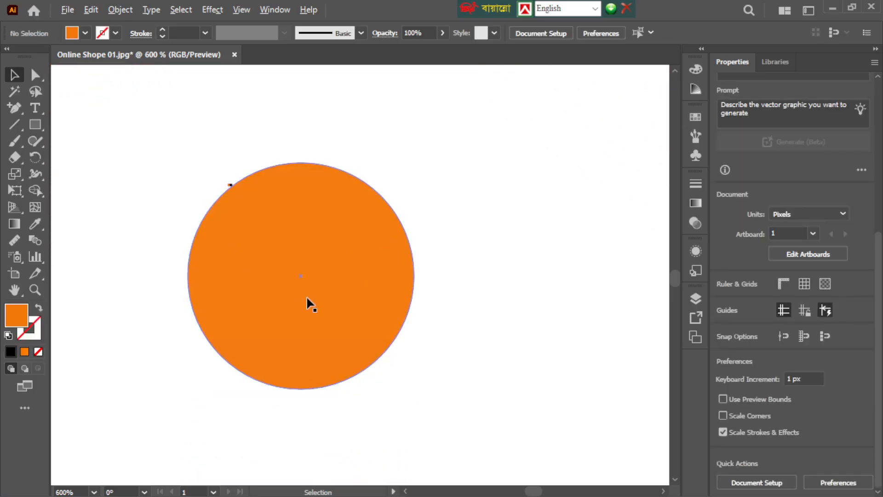
scroll(307, 297, "up", 2)
scroll(308, 297, "down", 8)
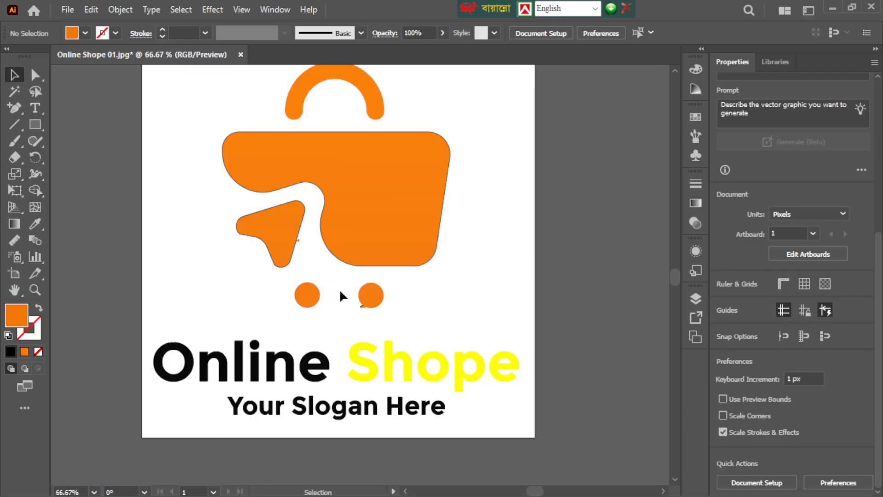
scroll(330, 291, "up", 1)
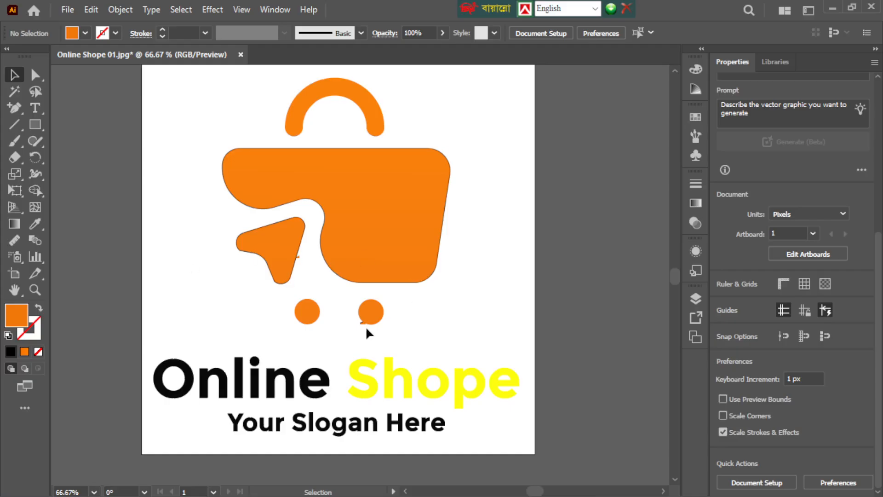
scroll(328, 211, "up", 1)
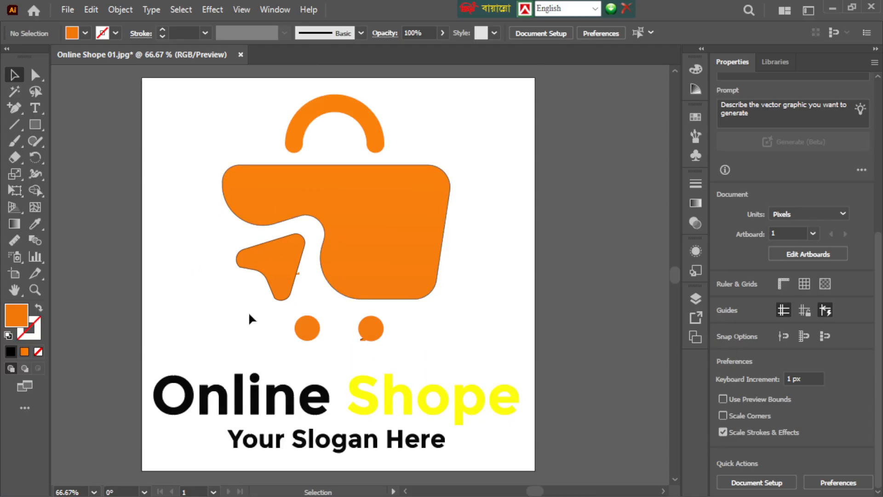
Save the artwork to the Desktop as the Adobe Illustrator file "Online Shope 01.ai" with the offered Illustrator options
left_click(69, 9)
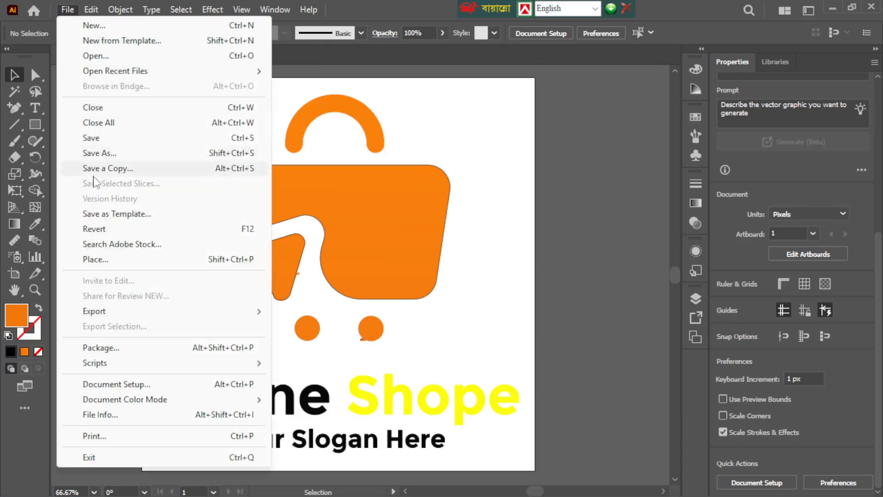
left_click(97, 153)
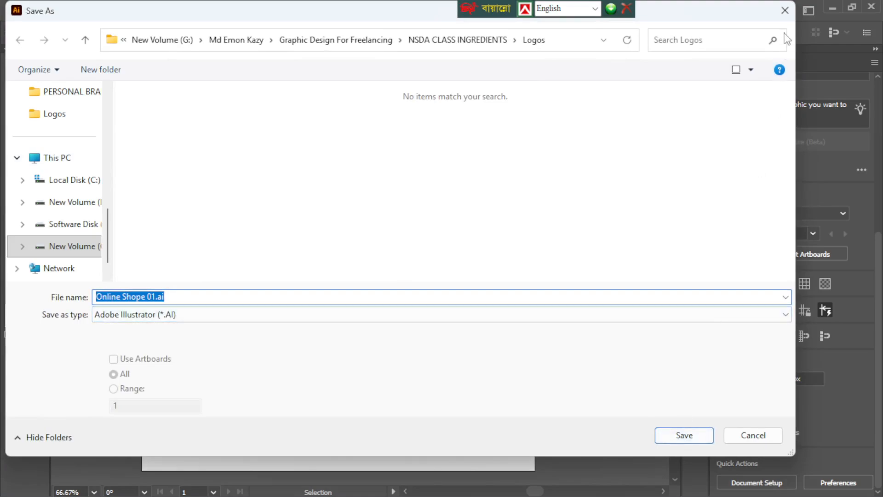
scroll(54, 234, "up", 1)
scroll(55, 237, "up", 3)
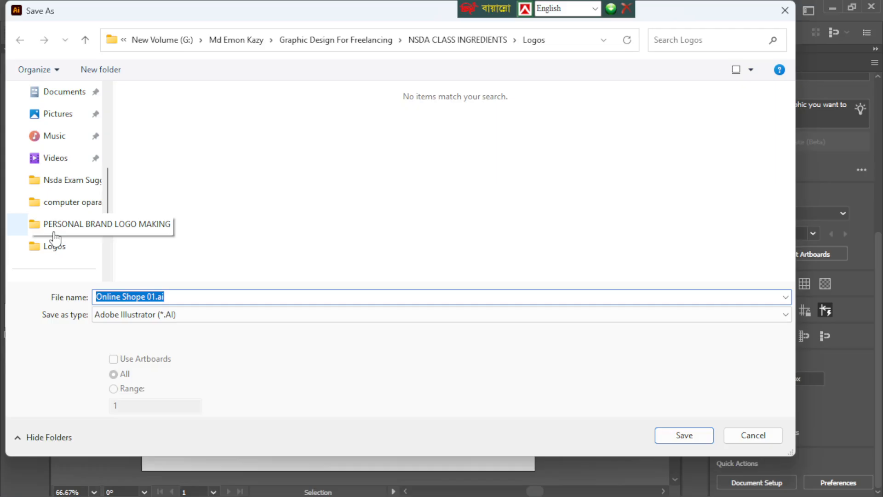
left_click(62, 94)
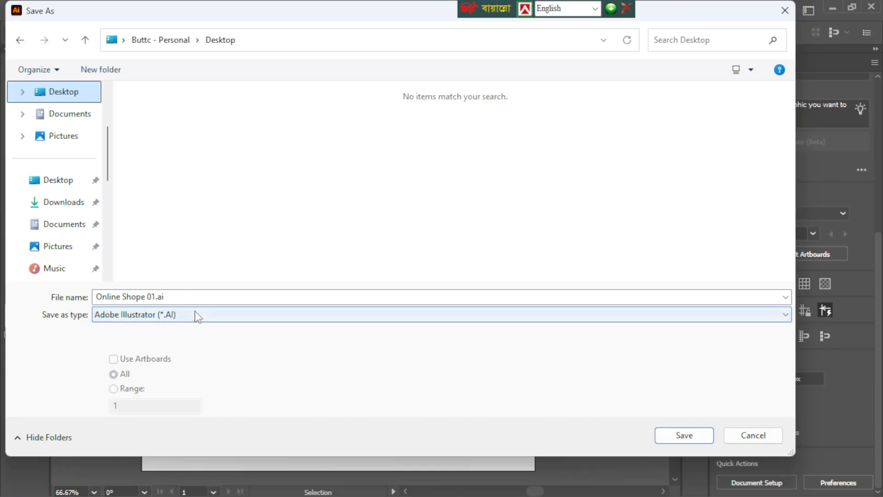
left_click(669, 435)
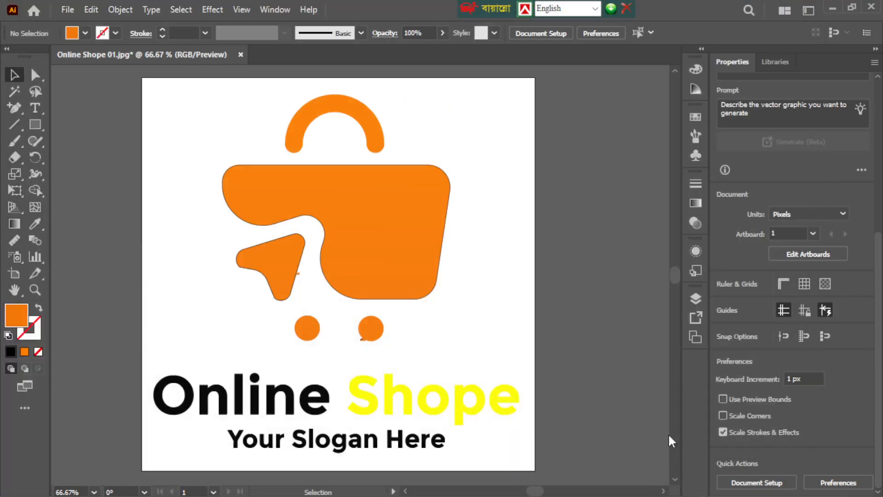
left_click(346, 433)
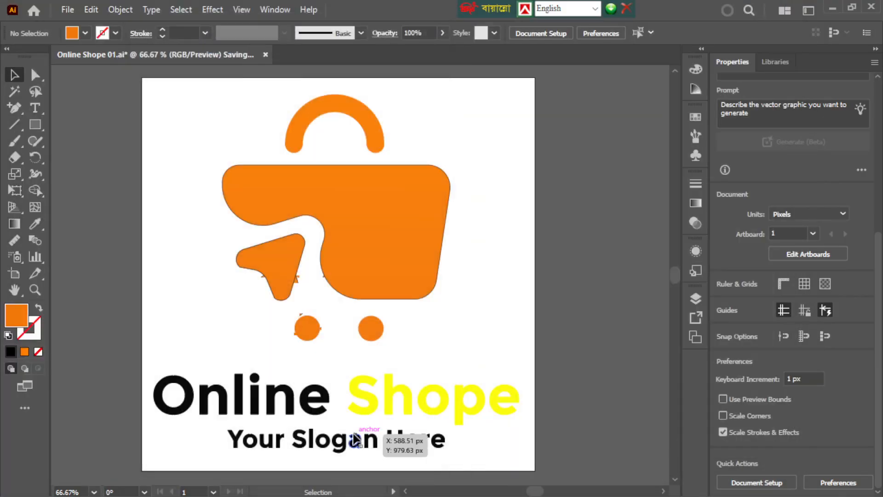
Export the artwork to the Desktop as the JPEG file "Online Shope 01.jpg" with Use Artboards enabled and the offered JPEG options
left_click(67, 10)
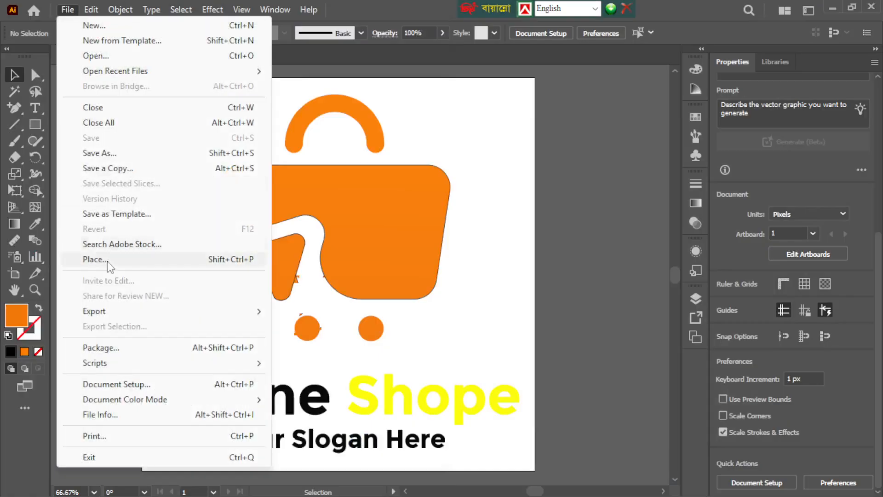
mouse_move(107, 312)
left_click(324, 327)
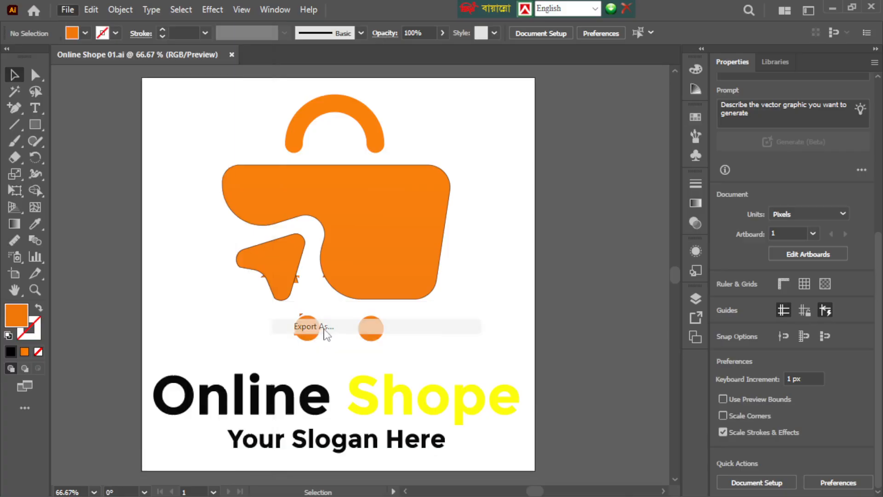
left_click(186, 315)
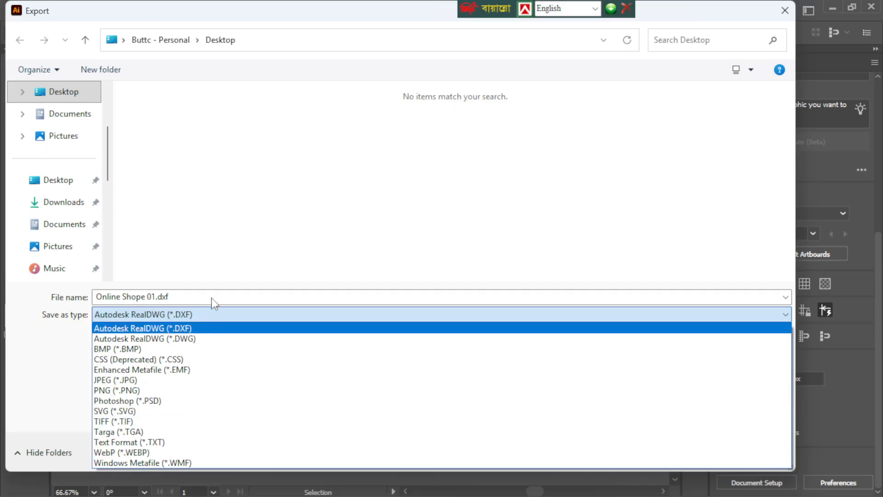
left_click(138, 380)
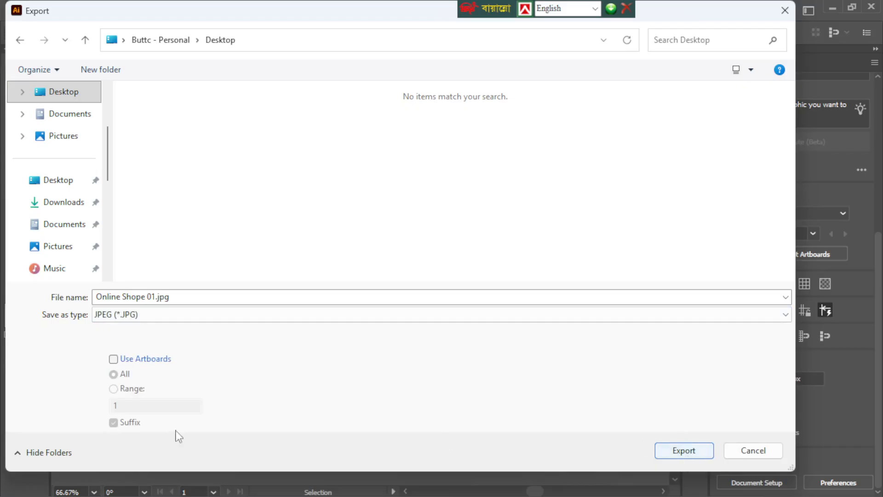
left_click(114, 359)
left_click(679, 451)
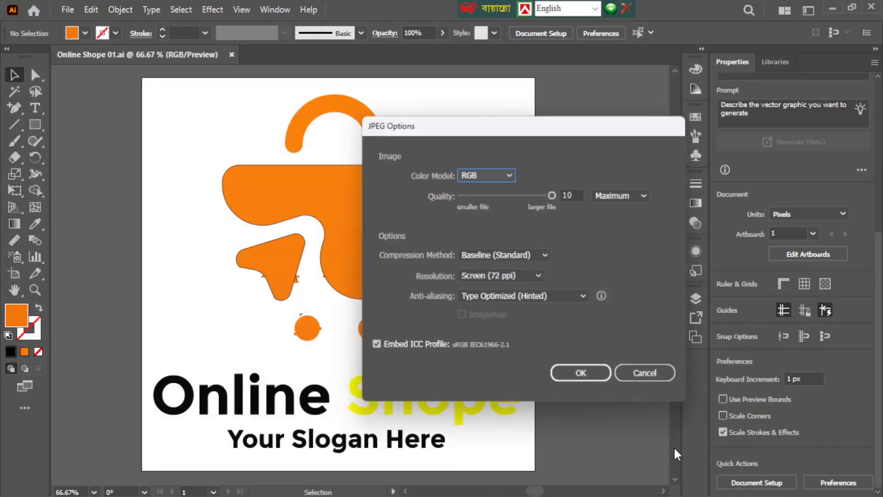
left_click(566, 380)
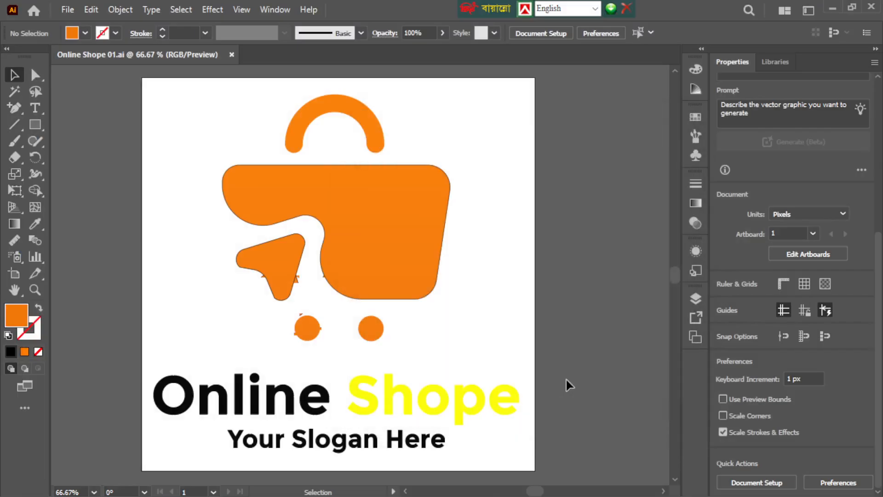
Close Illustrator and open the exported "Online Shope 01-01.jpg" from the desktop in a maximised viewer to inspect the logo
left_click(872, 9)
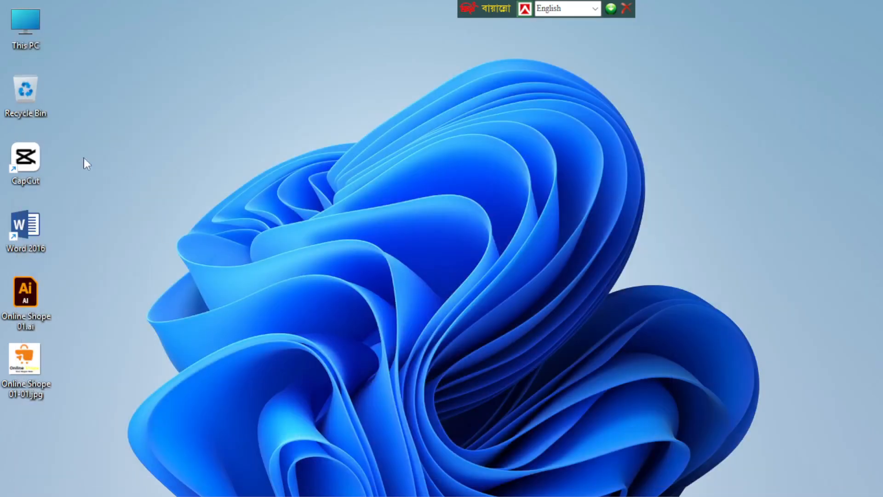
double_click(23, 361)
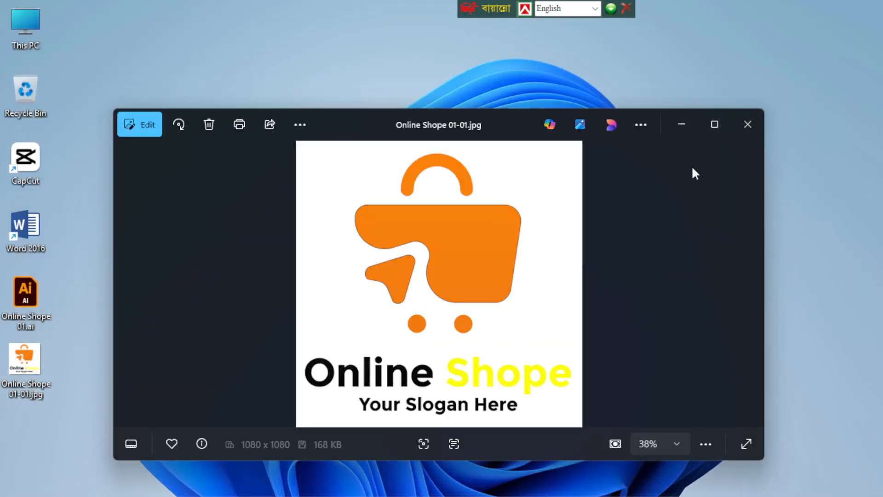
left_click(714, 124)
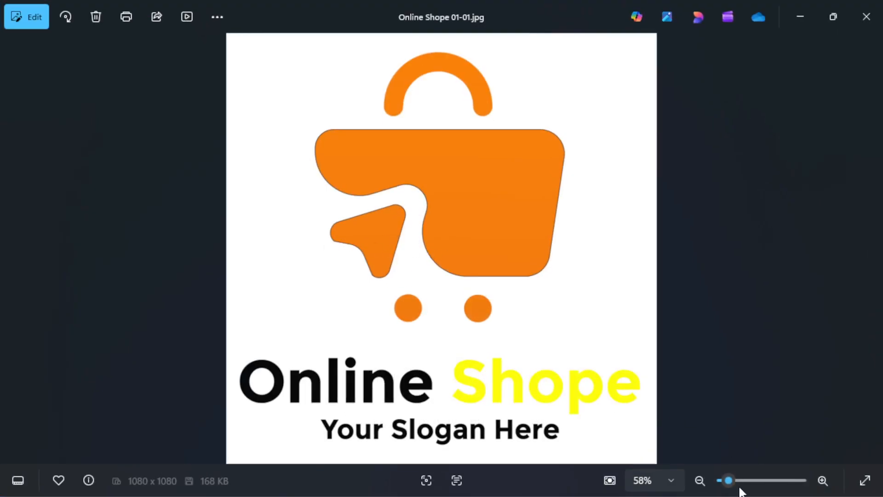
mouse_move(733, 482)
left_mouse_down()
mouse_move(769, 478)
mouse_move(728, 480)
left_mouse_up()
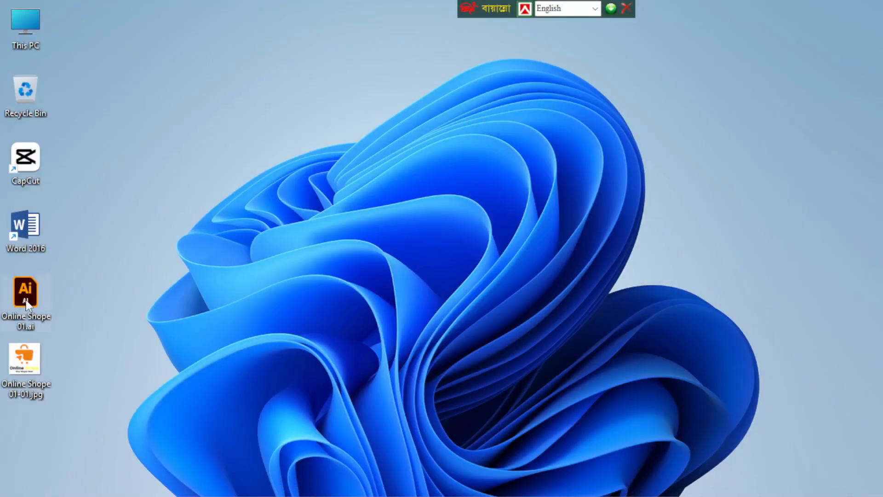
Move the "Online Shope 01.ai" and "Online Shope 01-01.jpg" files away from the other desktop icons, with the JPG directly below the AI file
left_click_drag(26, 302, 217, 247)
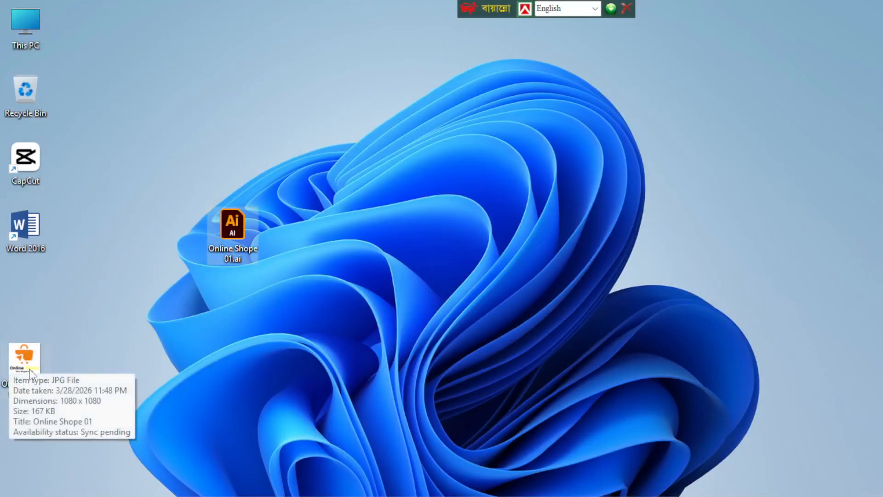
left_click_drag(29, 370, 232, 294)
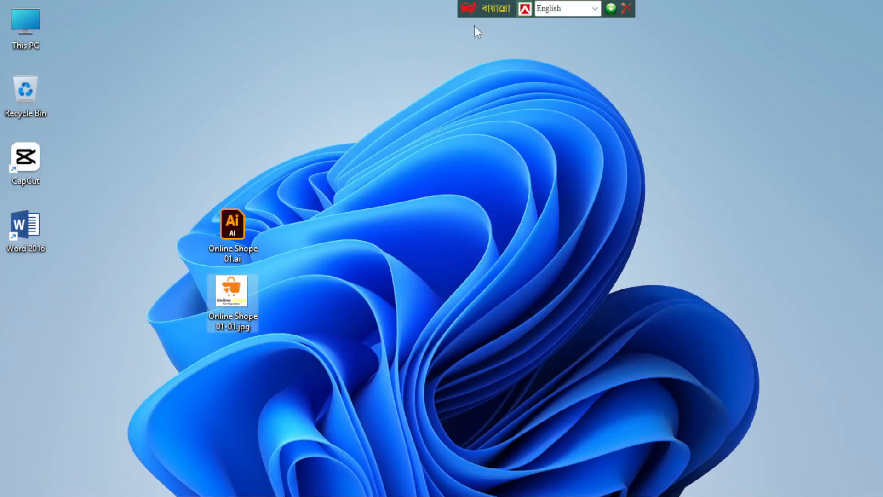